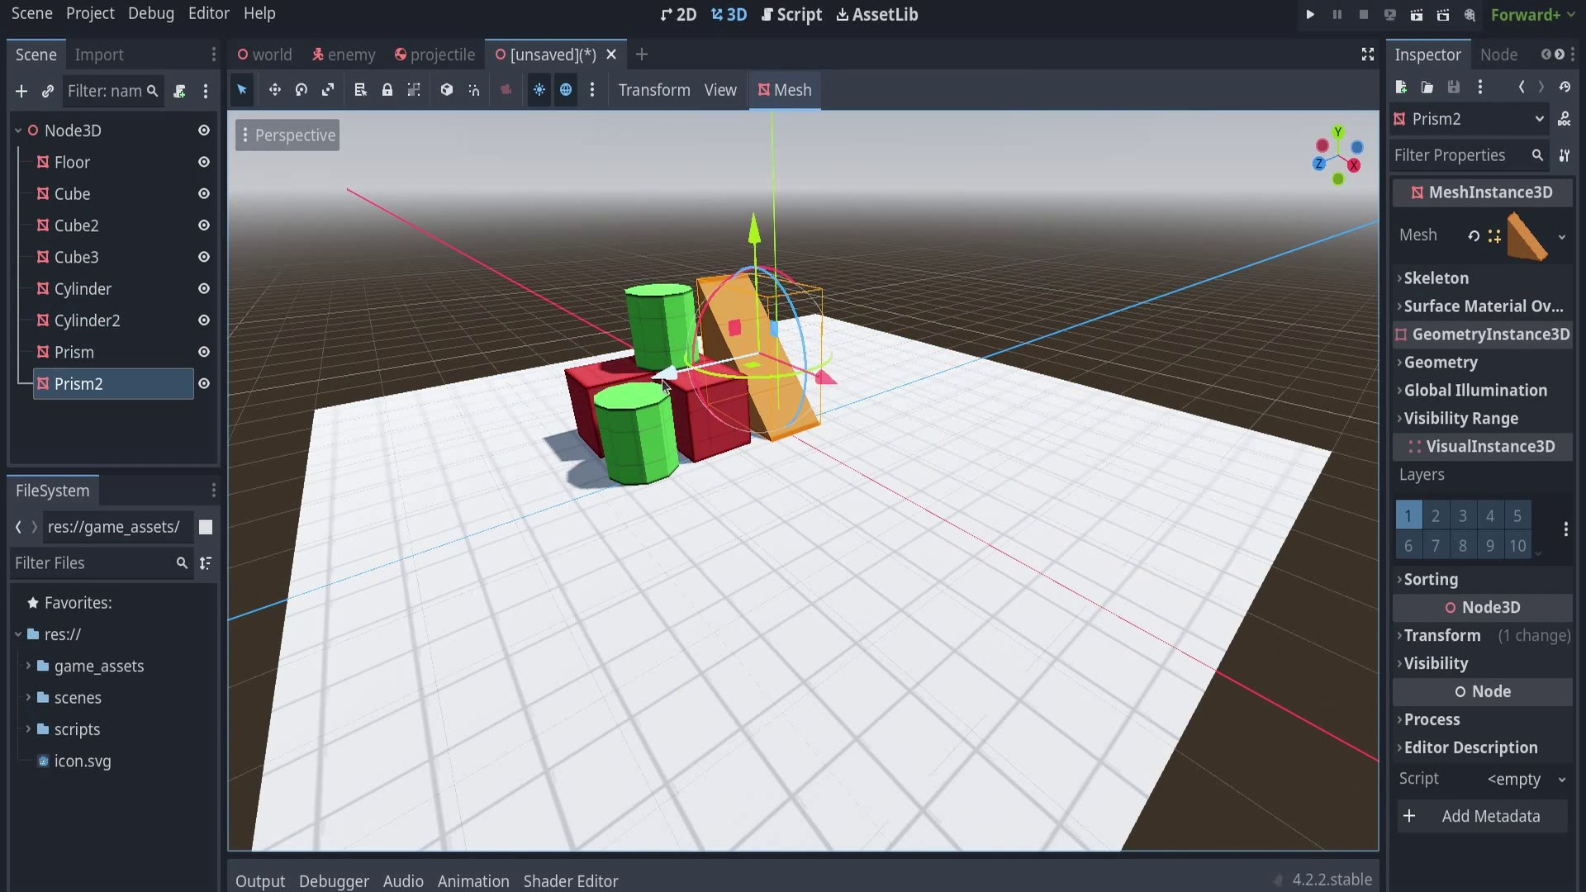
- Shift the second orange prism slightly along the Z axis beside the red cubes
drag(664, 382, 676, 375)
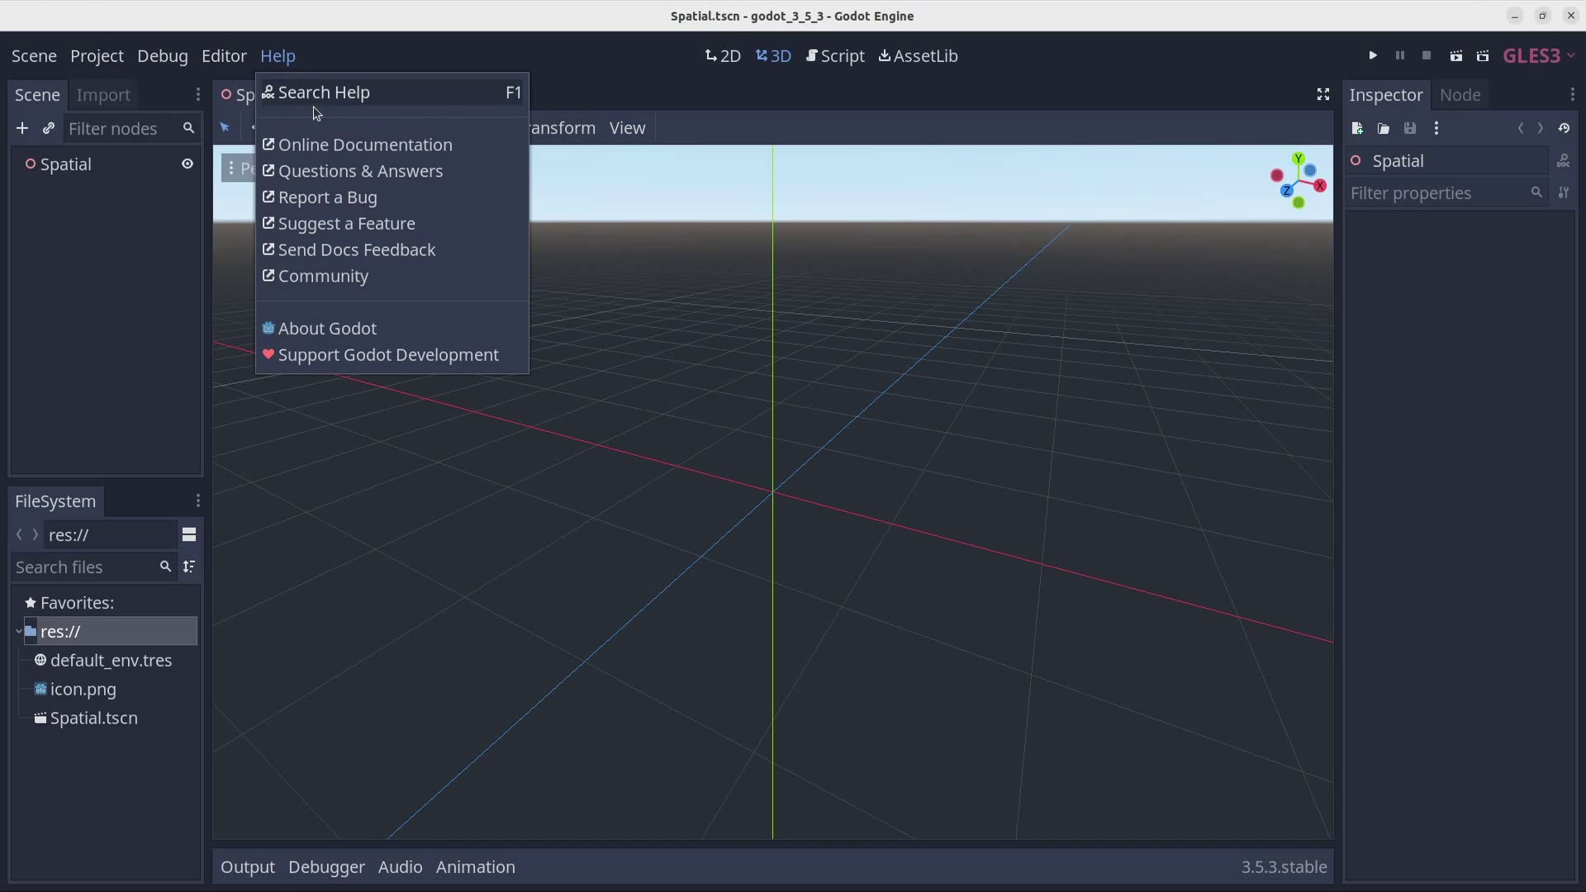
- In Godot 3.5.3, open the About Godot information and set the text mesh to "This is Godot 3.5.3"
click(353, 330)
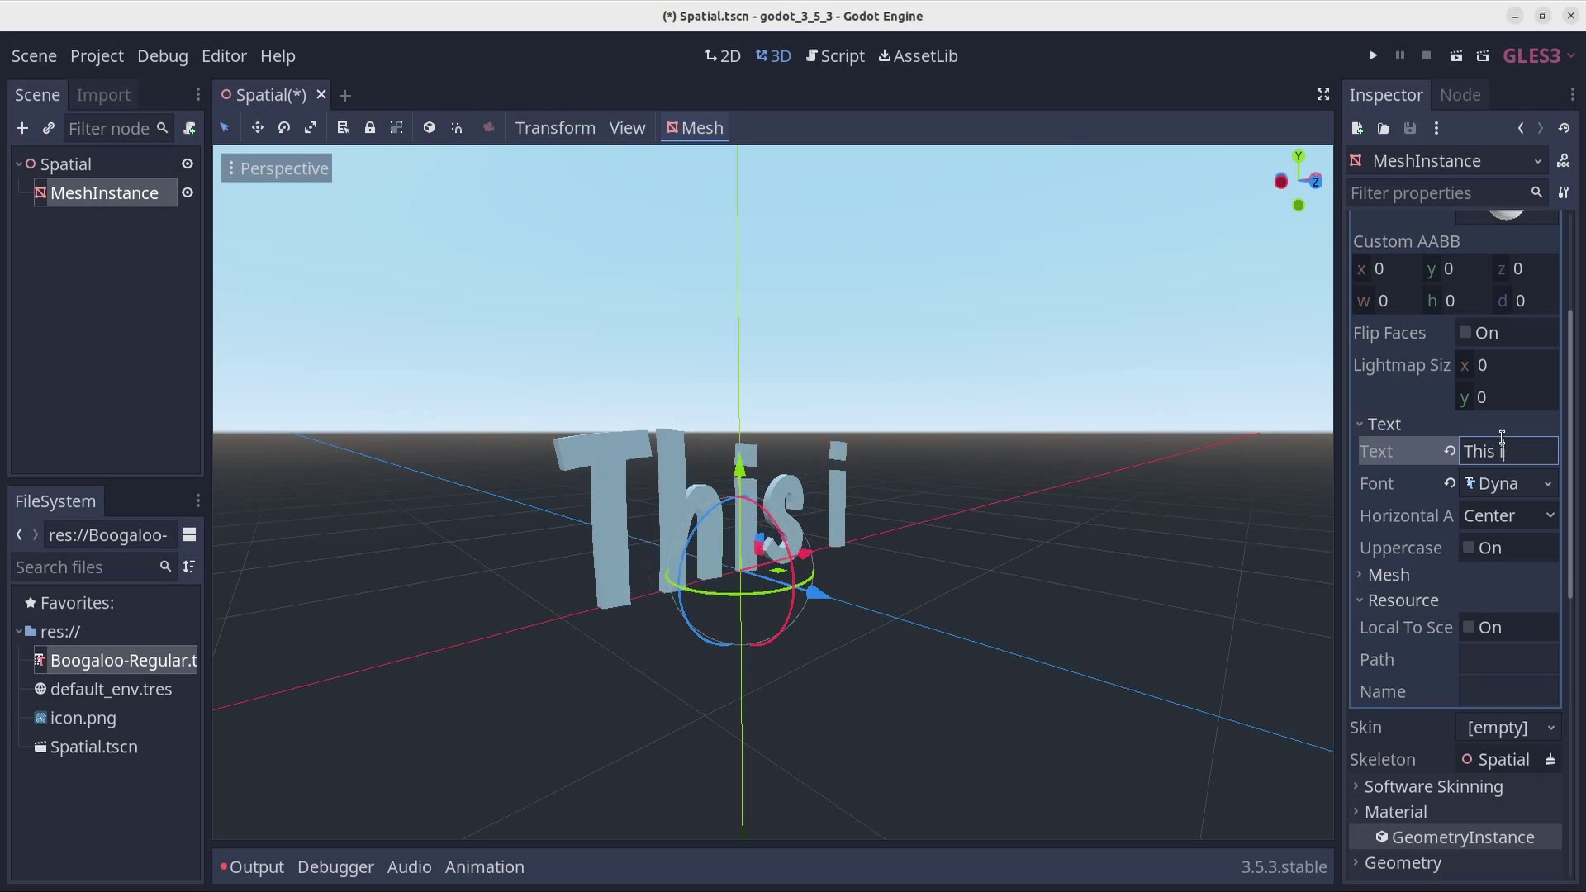
text(s Godot 3.5.3)
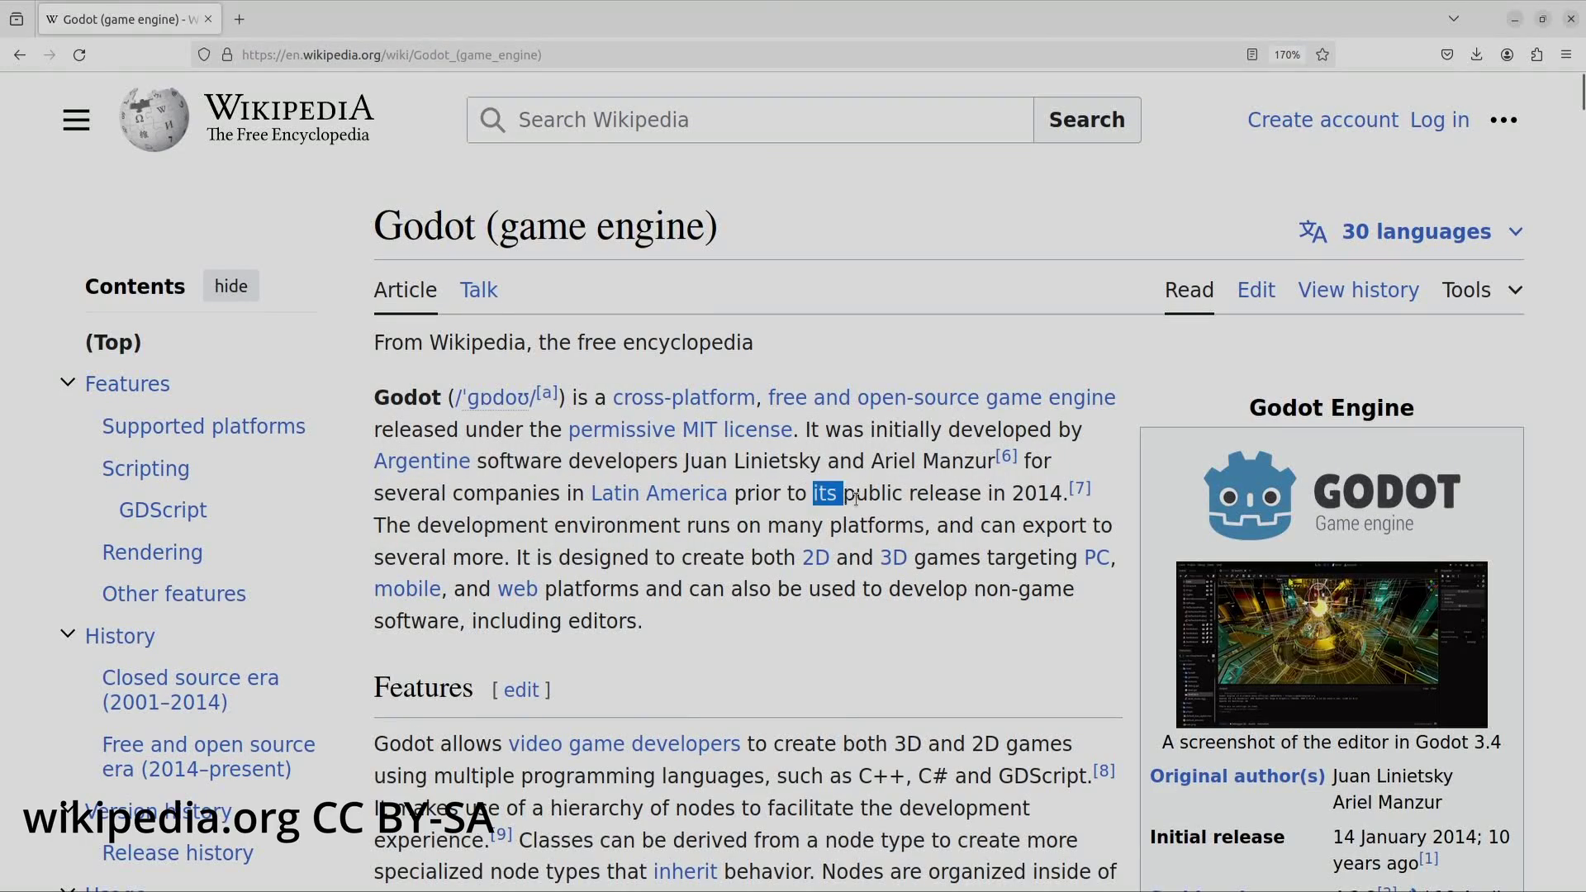
- Switch to the browser and highlight "its public release in 2014" in the Wikipedia article on Godot
drag(856, 496, 1061, 497)
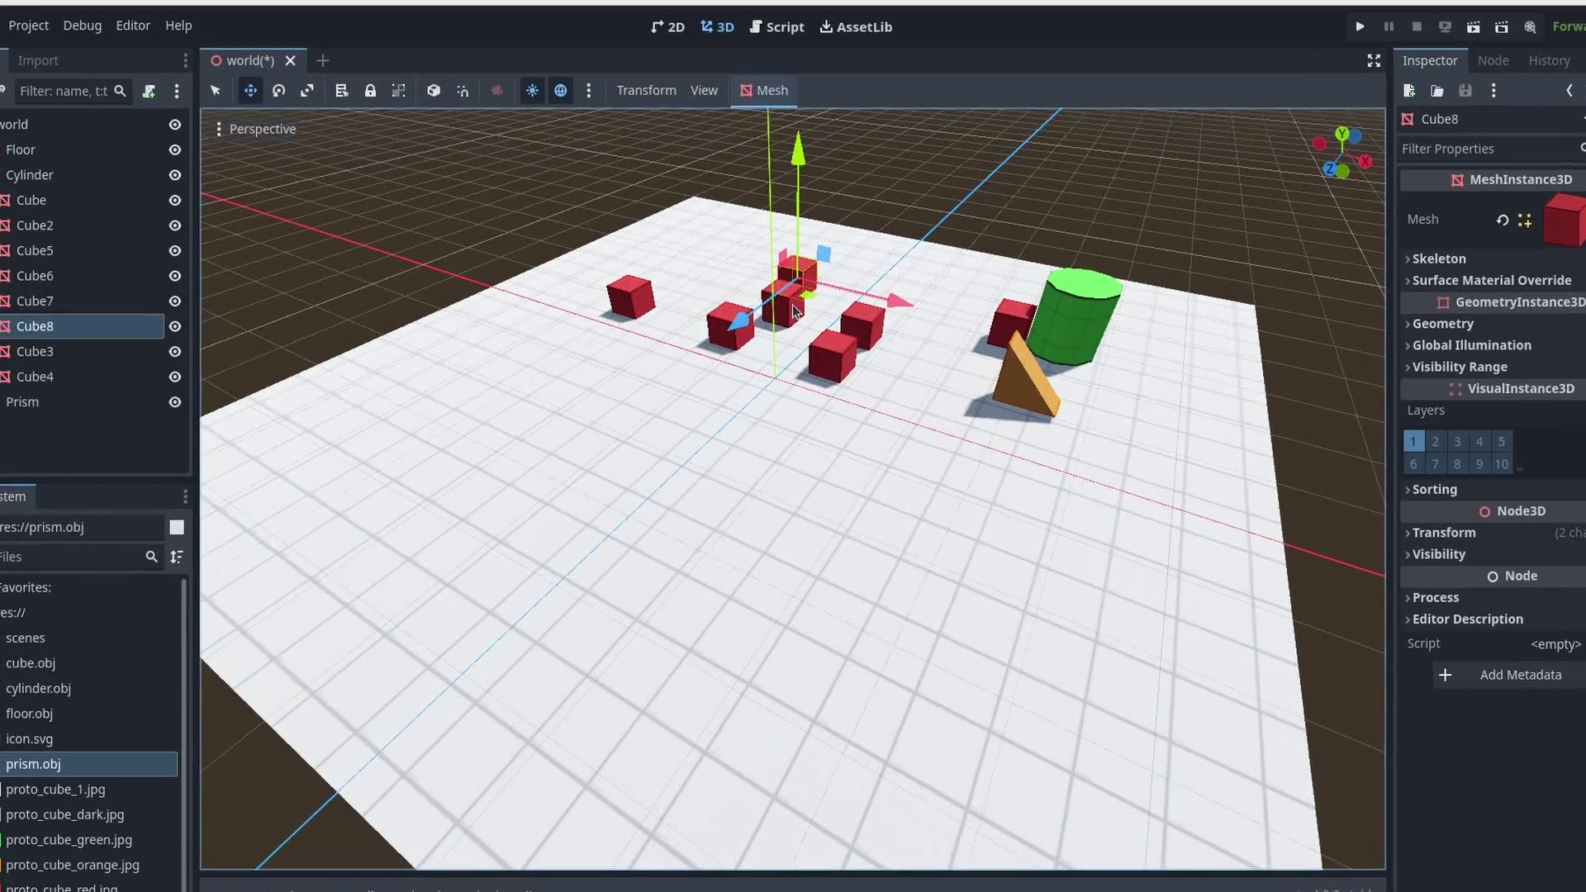
- In the Godot 4.2 world scene, duplicate the red cube repeatedly and scatter the copies across the white floor
drag(785, 319, 1156, 867)
key(ctrl+d)
key(ctrl+d)
key(ctrl+d)
key(ctrl+d)
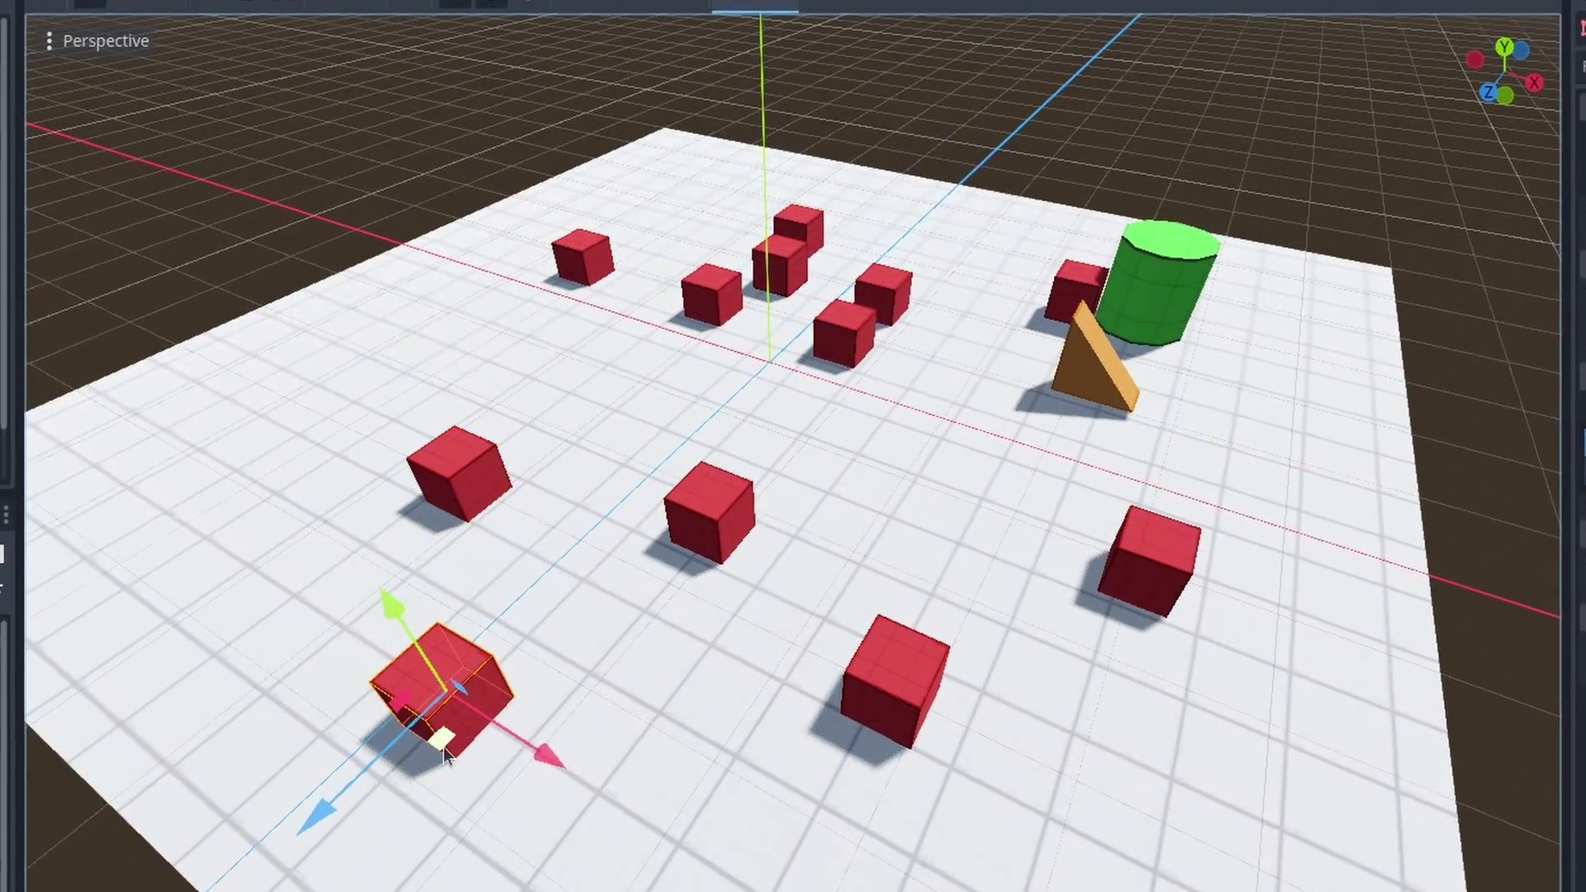
key(ctrl+d)
key(ctrl+d)
key(ctrl+d)
key(ctrl+d)
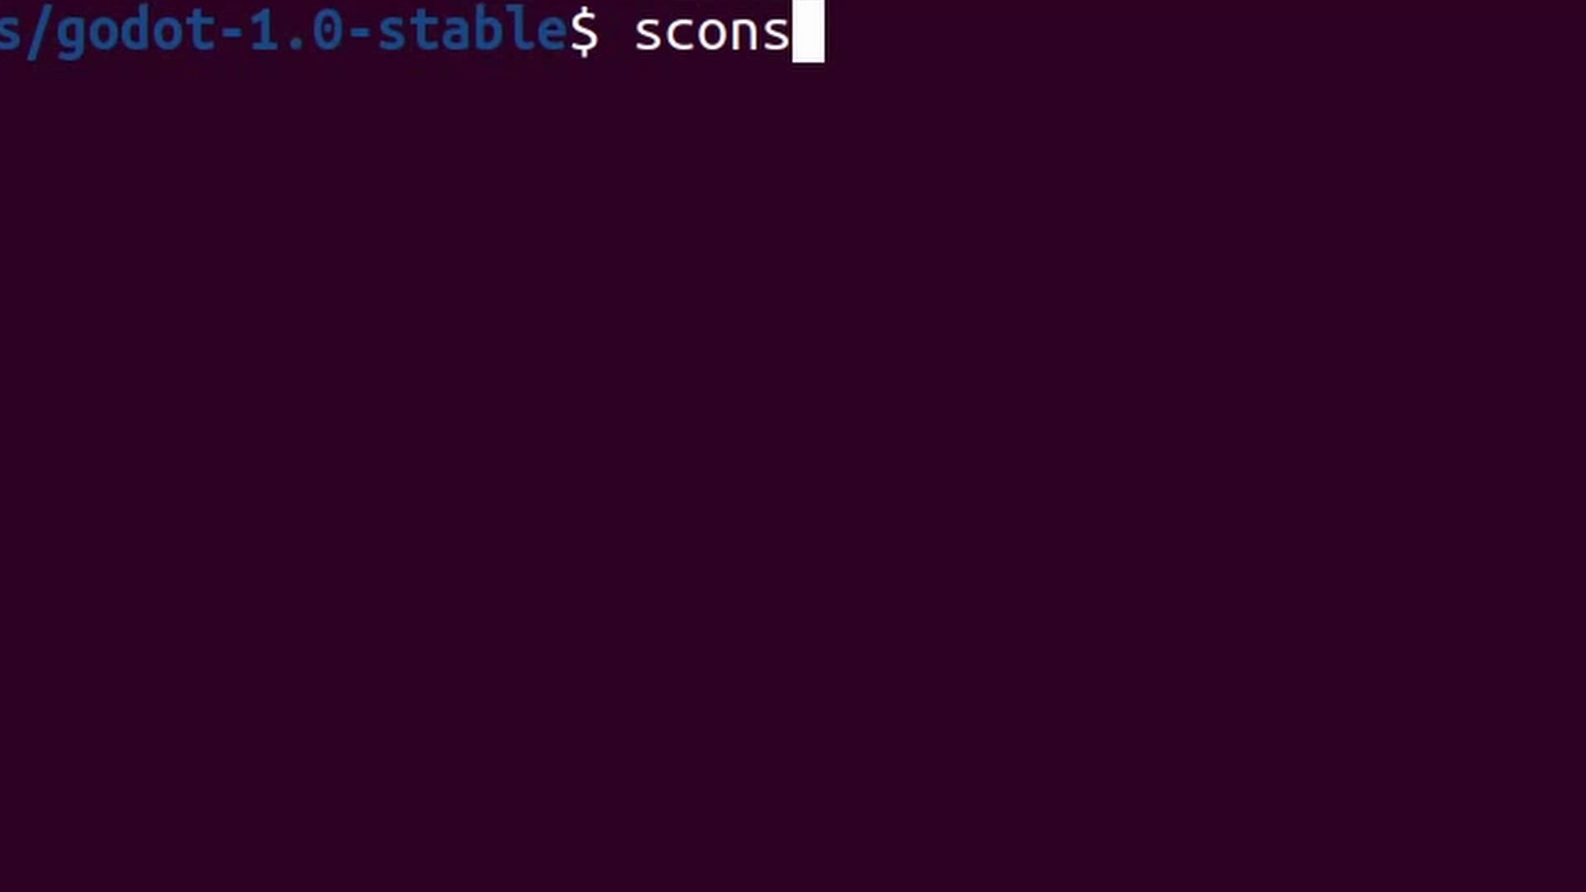
- Run scons in the terminal from the godot-1.0-stable source folder
key(Return)
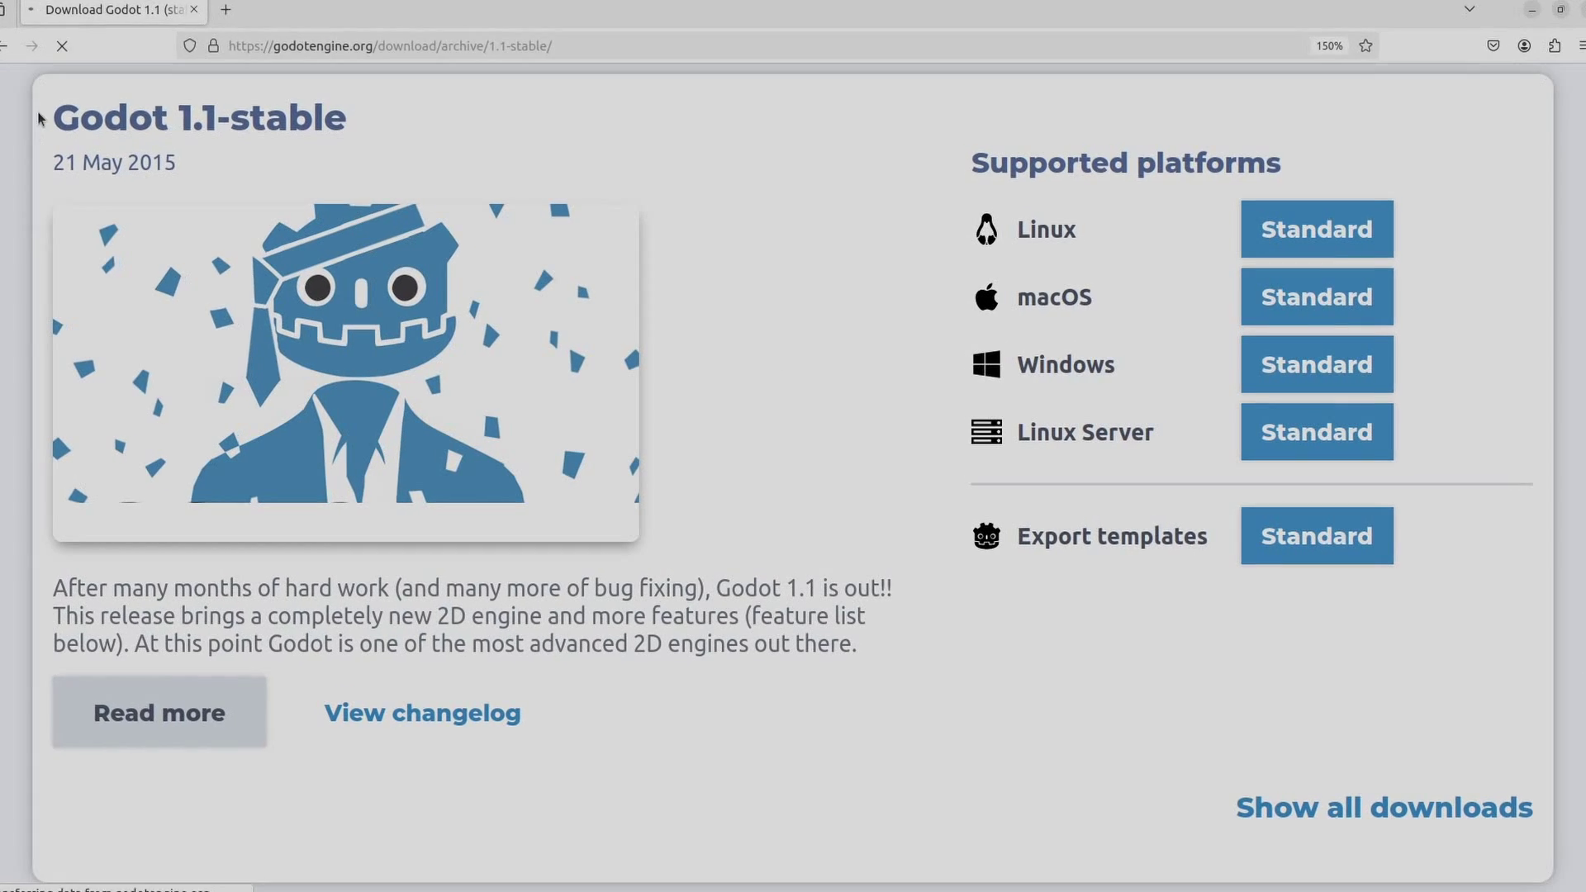
- Highlight the Godot 1.1-stable heading on the Godot download archive page
drag(33, 107, 404, 110)
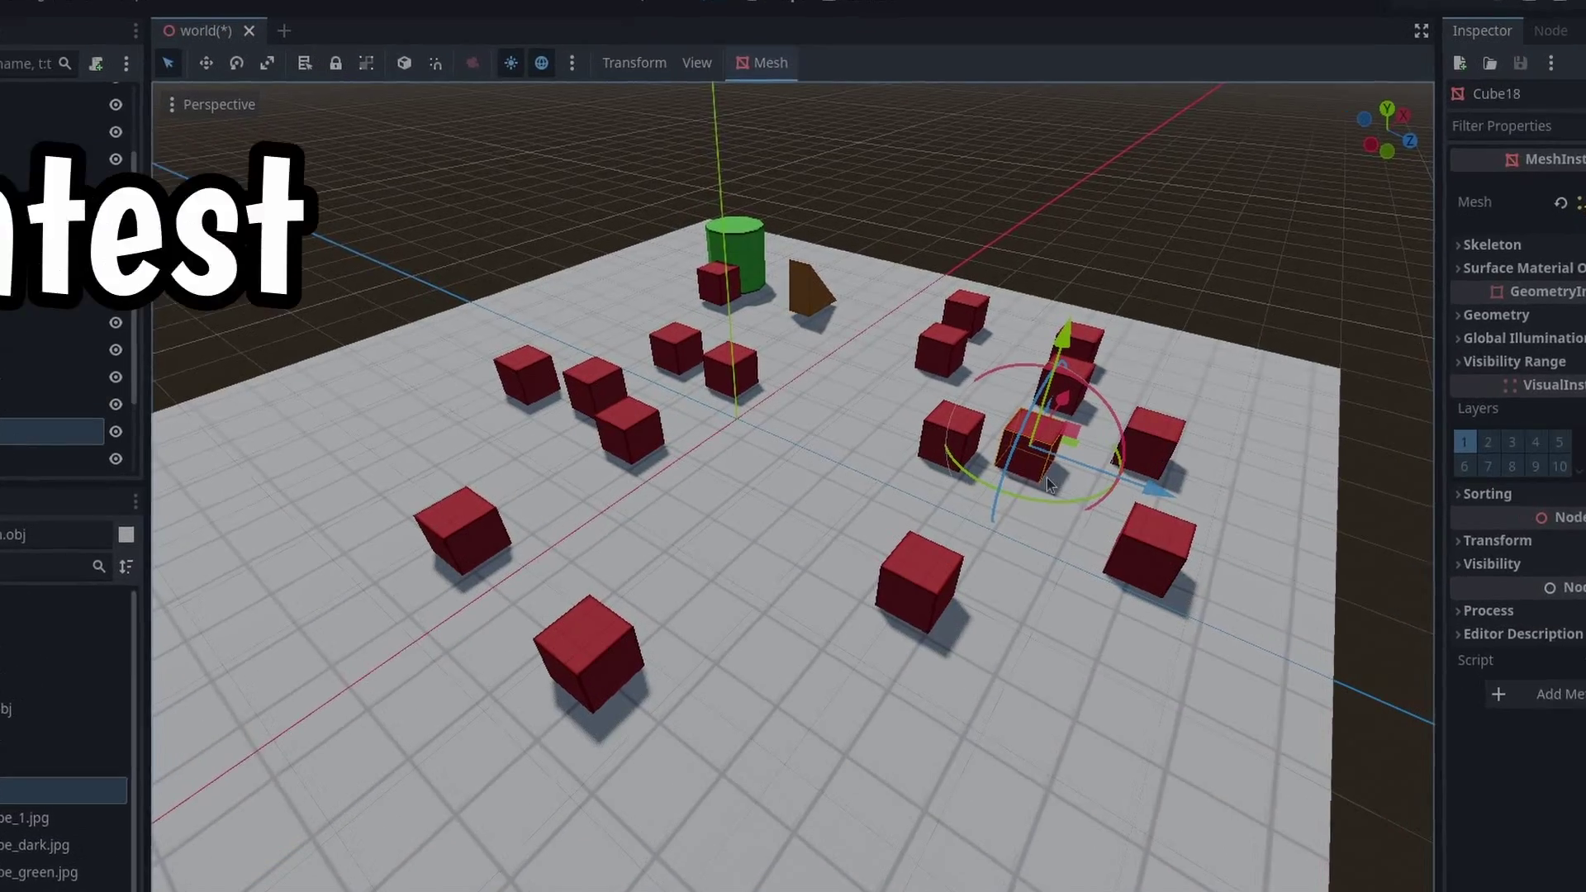
click(921, 578)
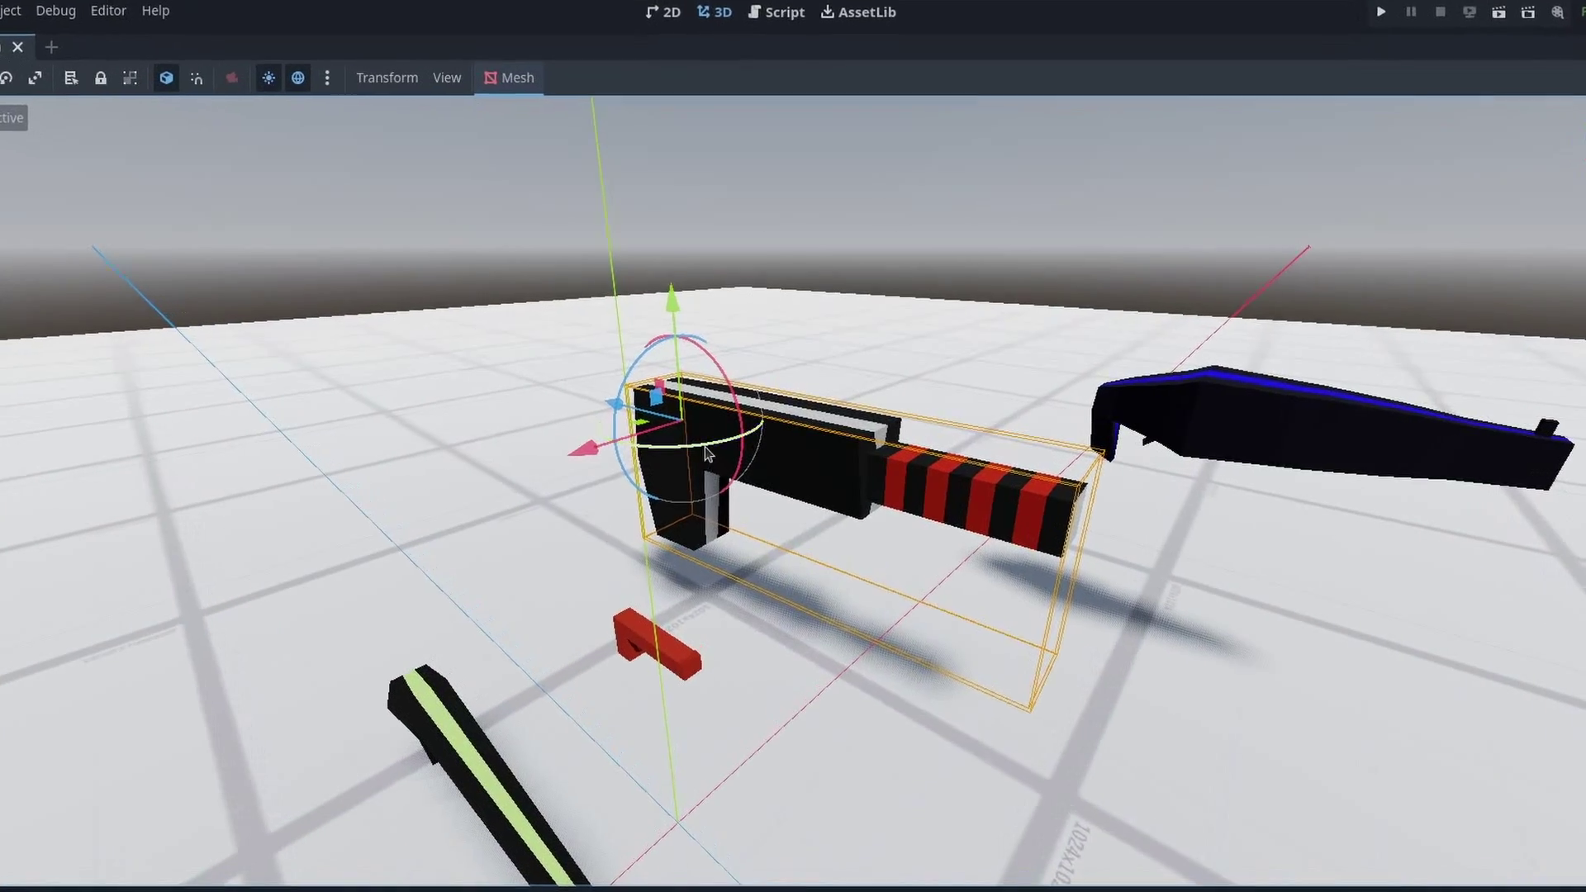
- Rotate the black gun with red stripes so its barrel points the opposite way
drag(706, 448, 493, 428)
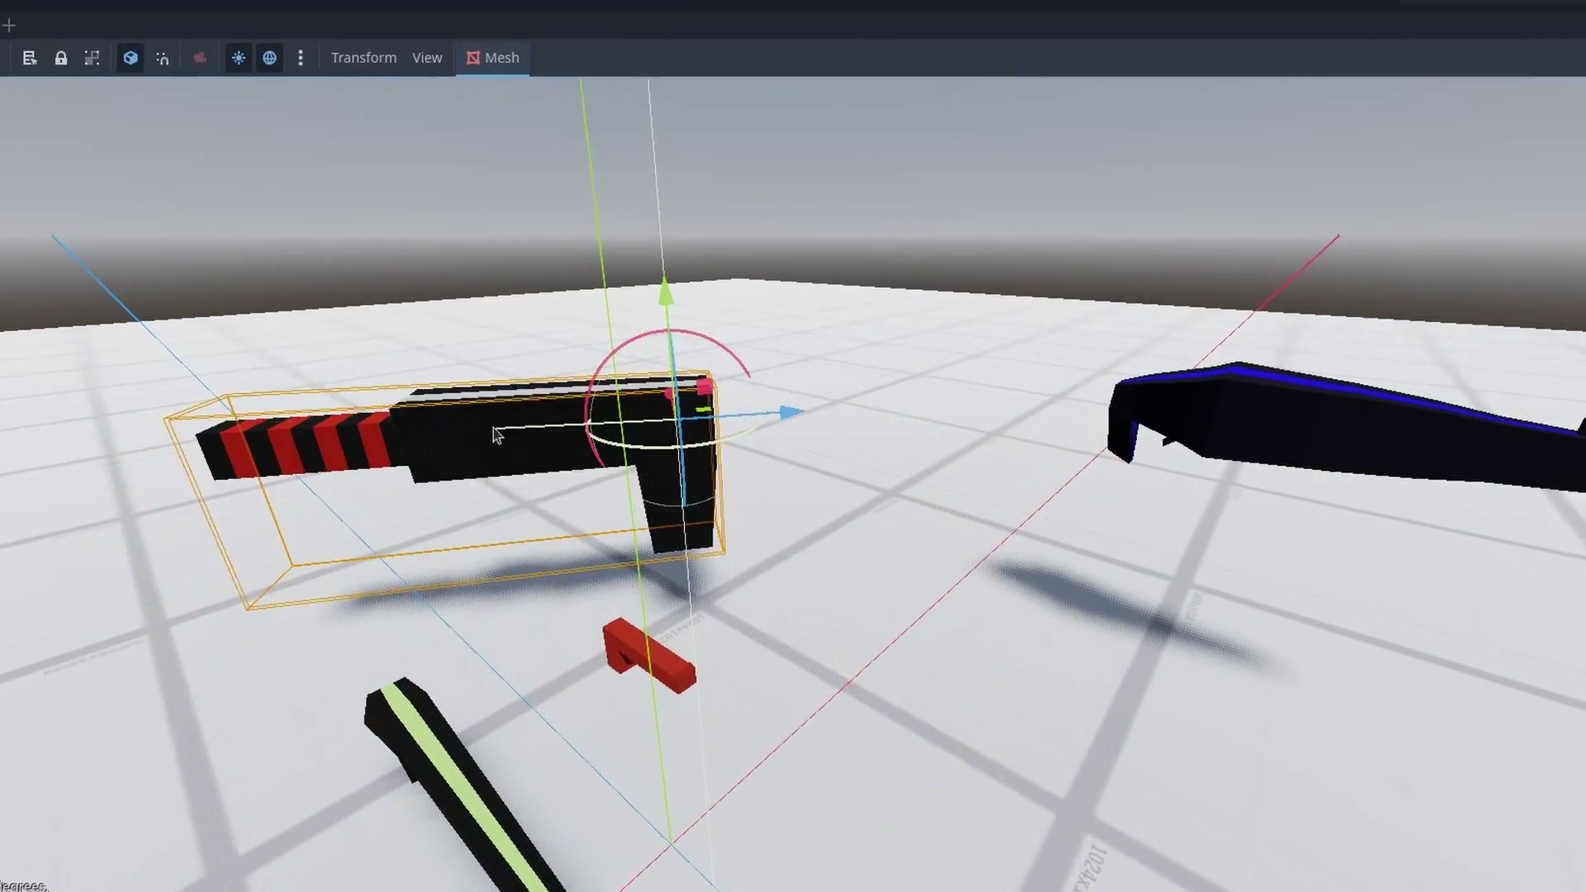
drag(715, 340, 771, 334)
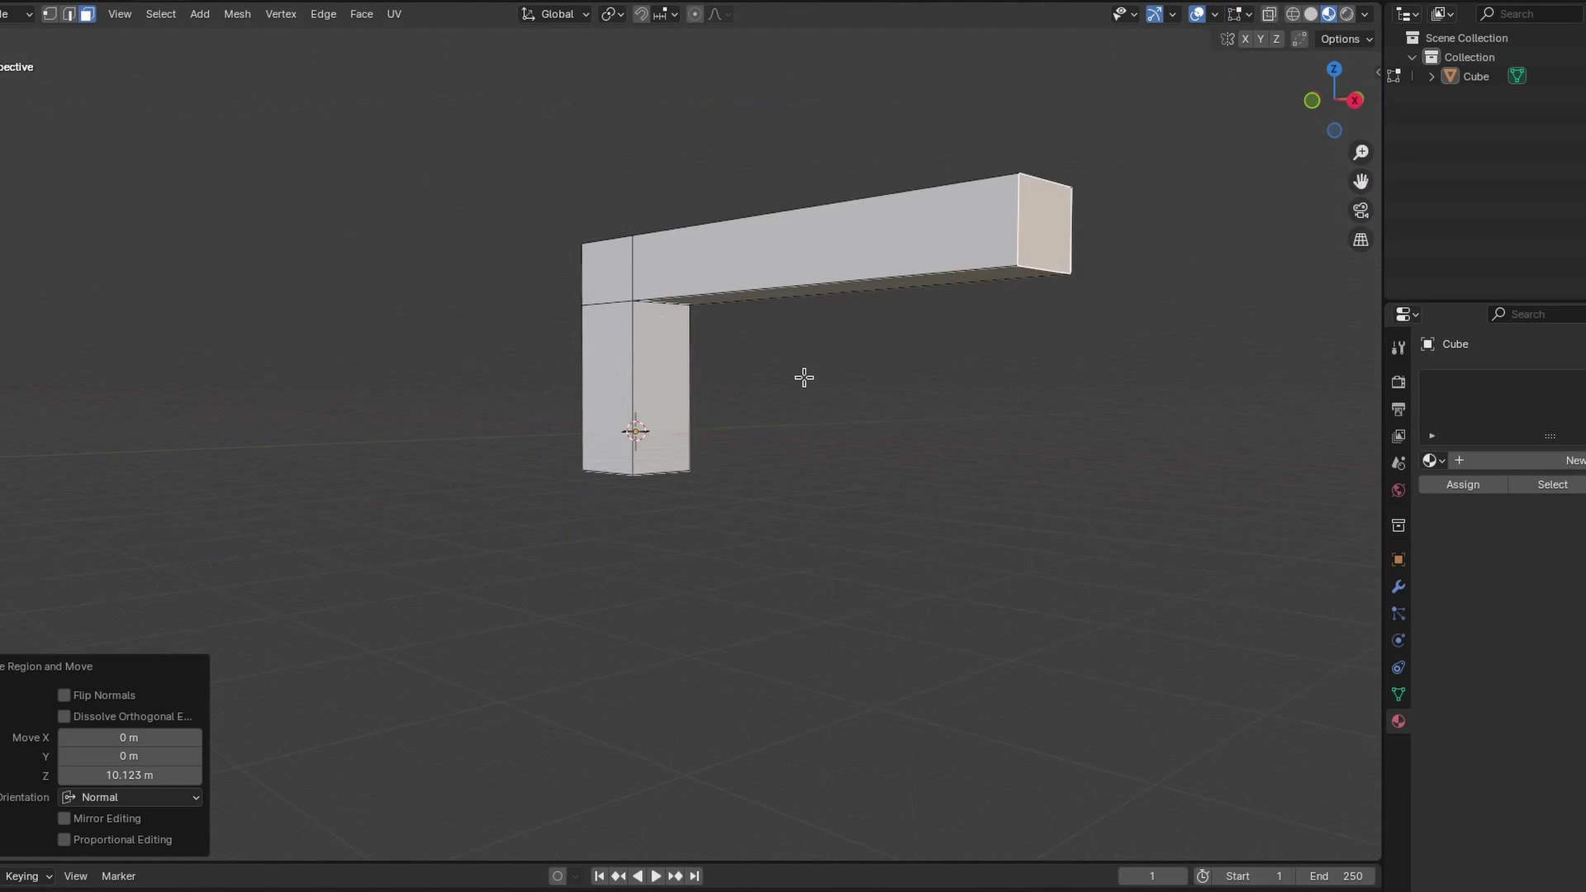
- In Blender, select the underside face of the gun's barrel in face mode and extrude it along the Y axis
middle_drag(804, 378, 842, 203)
click(842, 203)
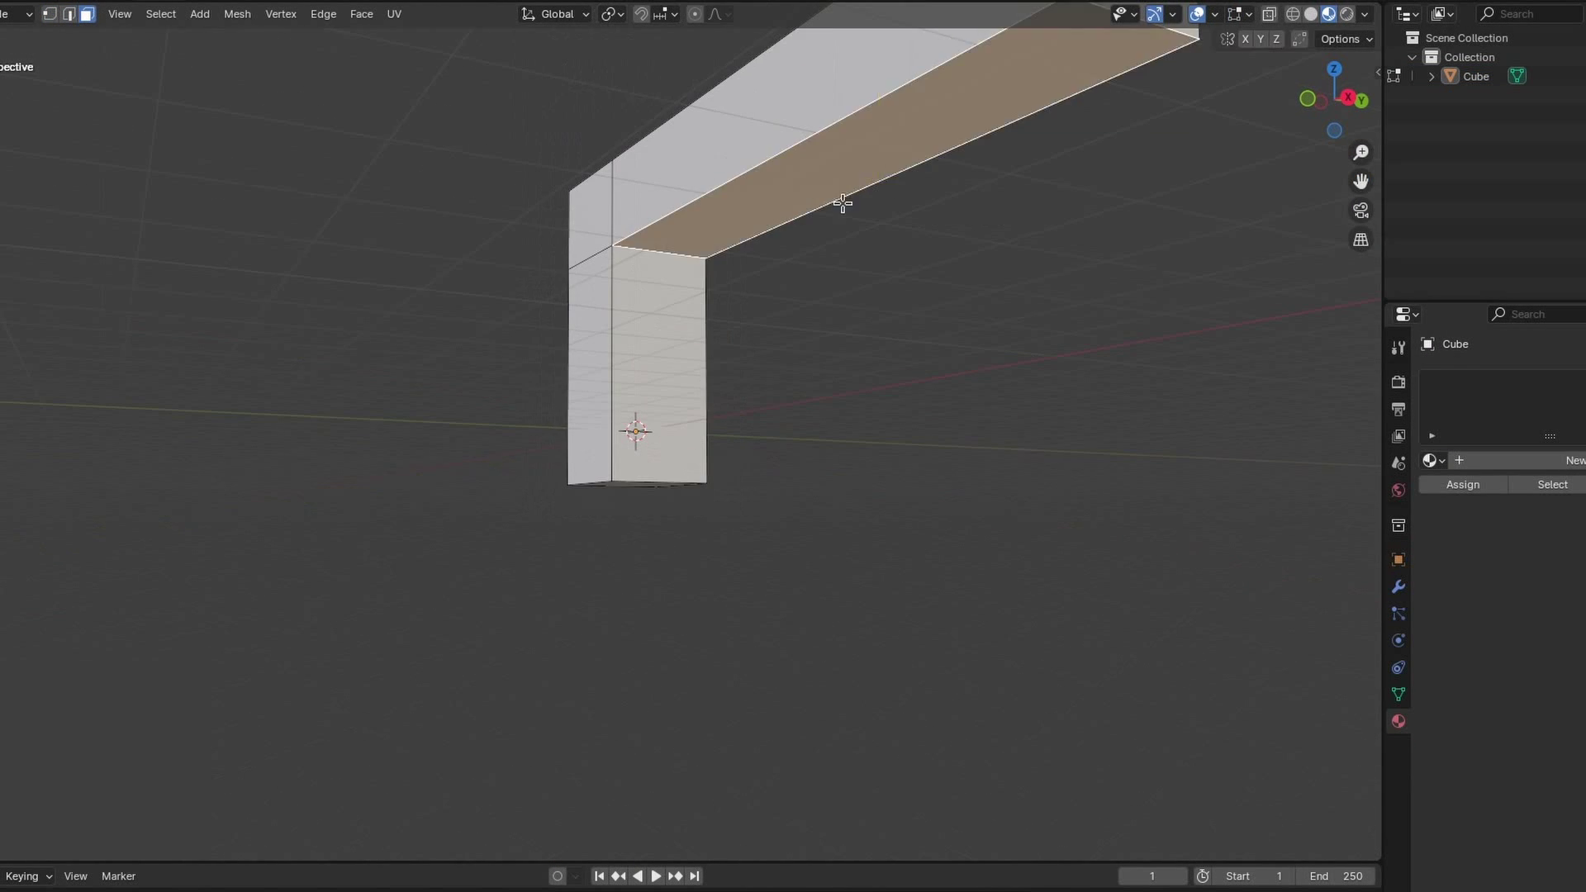
key(3)
click(735, 232)
key(e)
key(y)
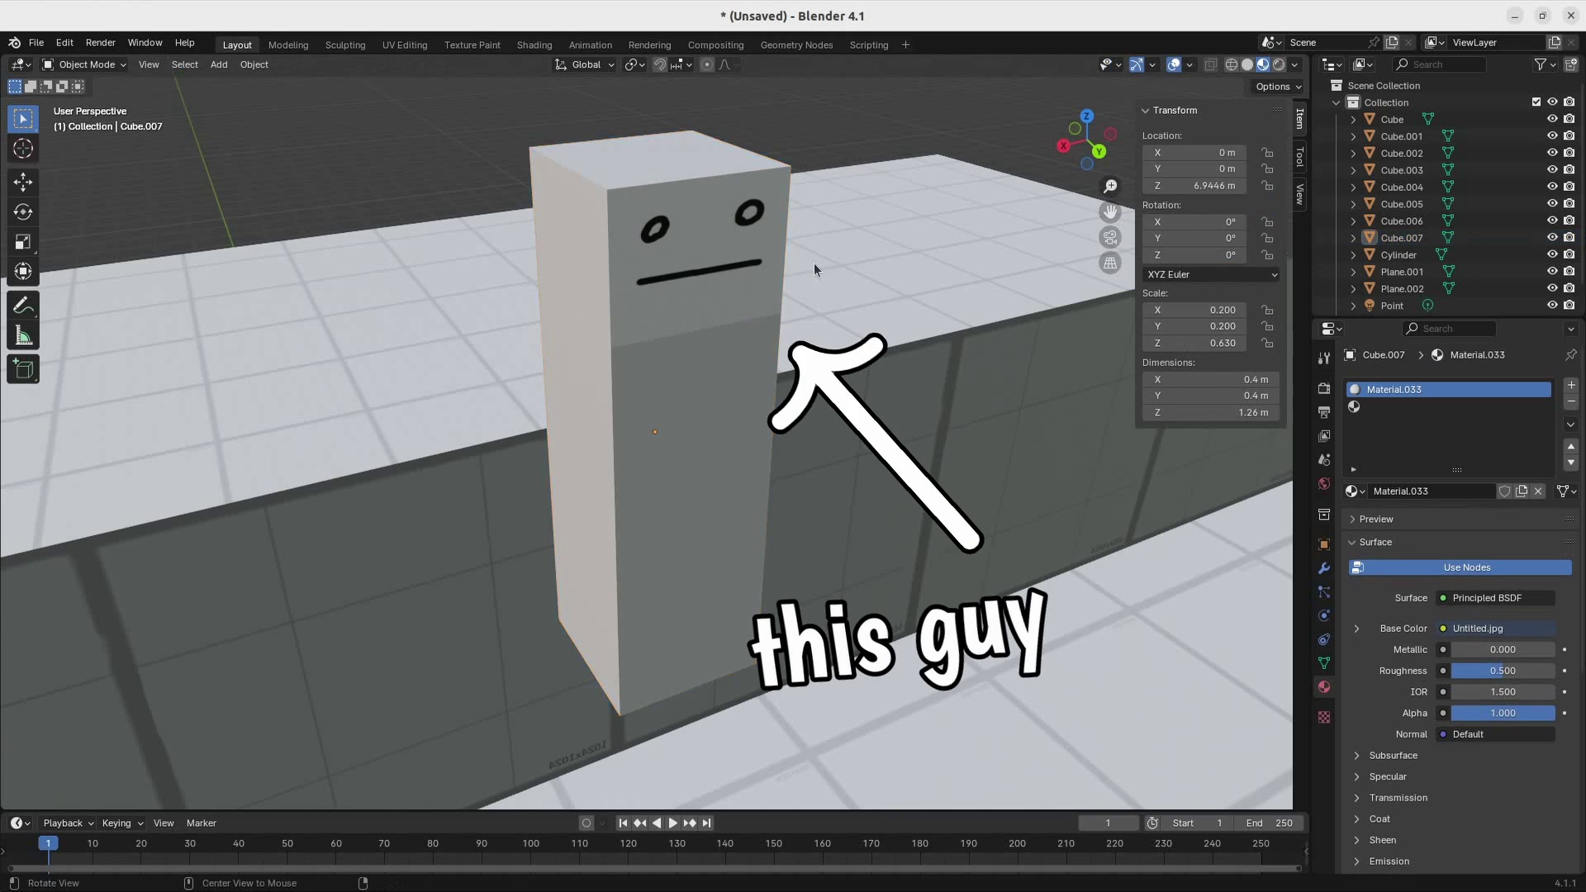
middle_drag(814, 263, 756, 231)
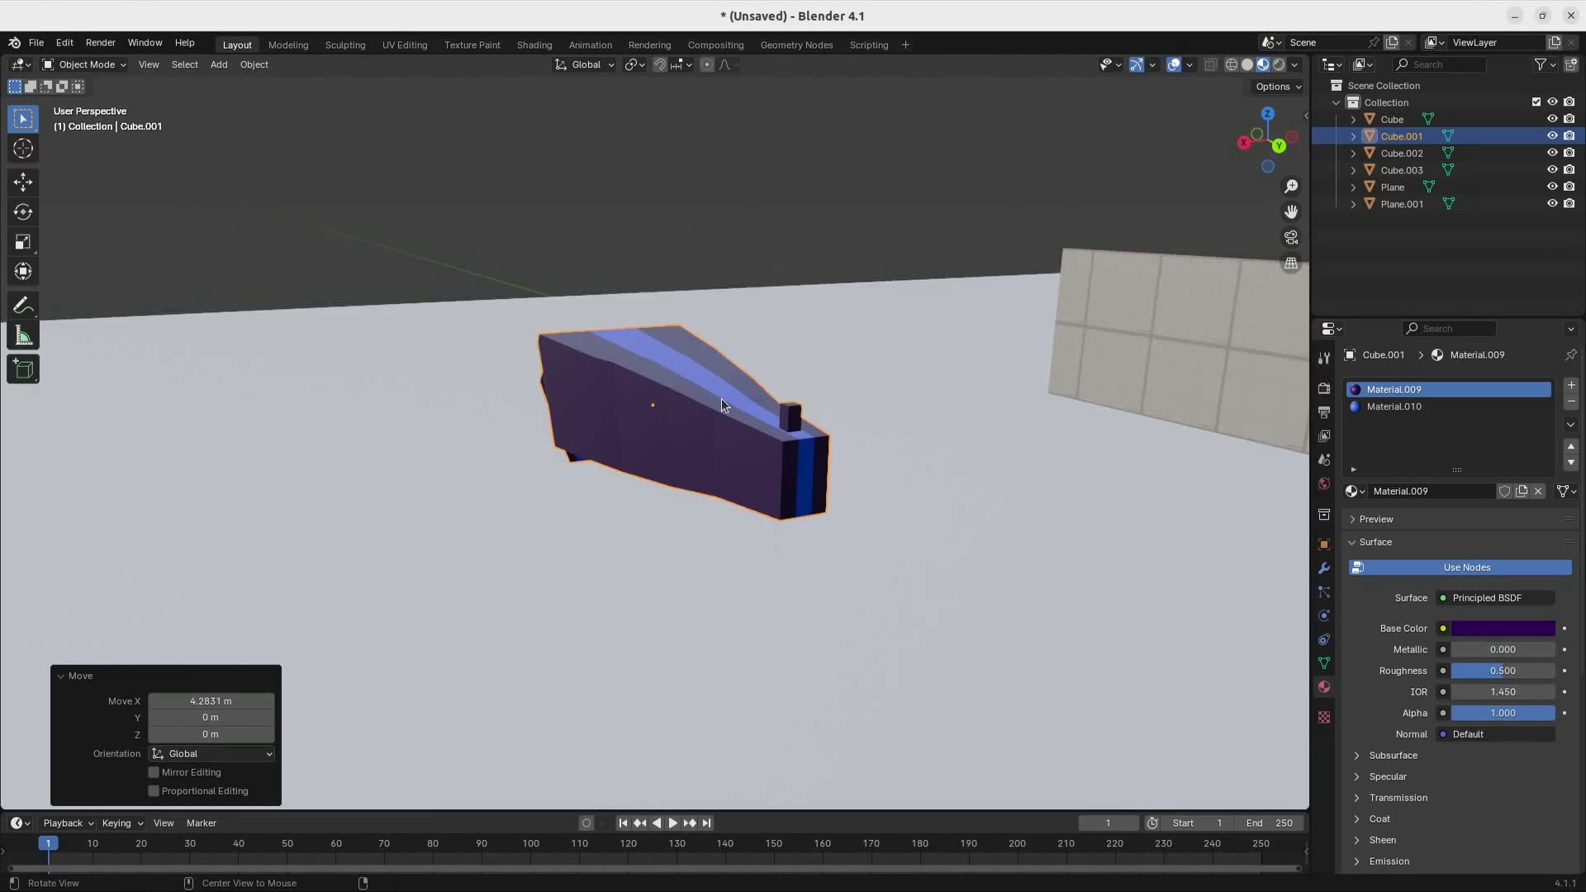
middle_drag(721, 398, 888, 418)
key(a)
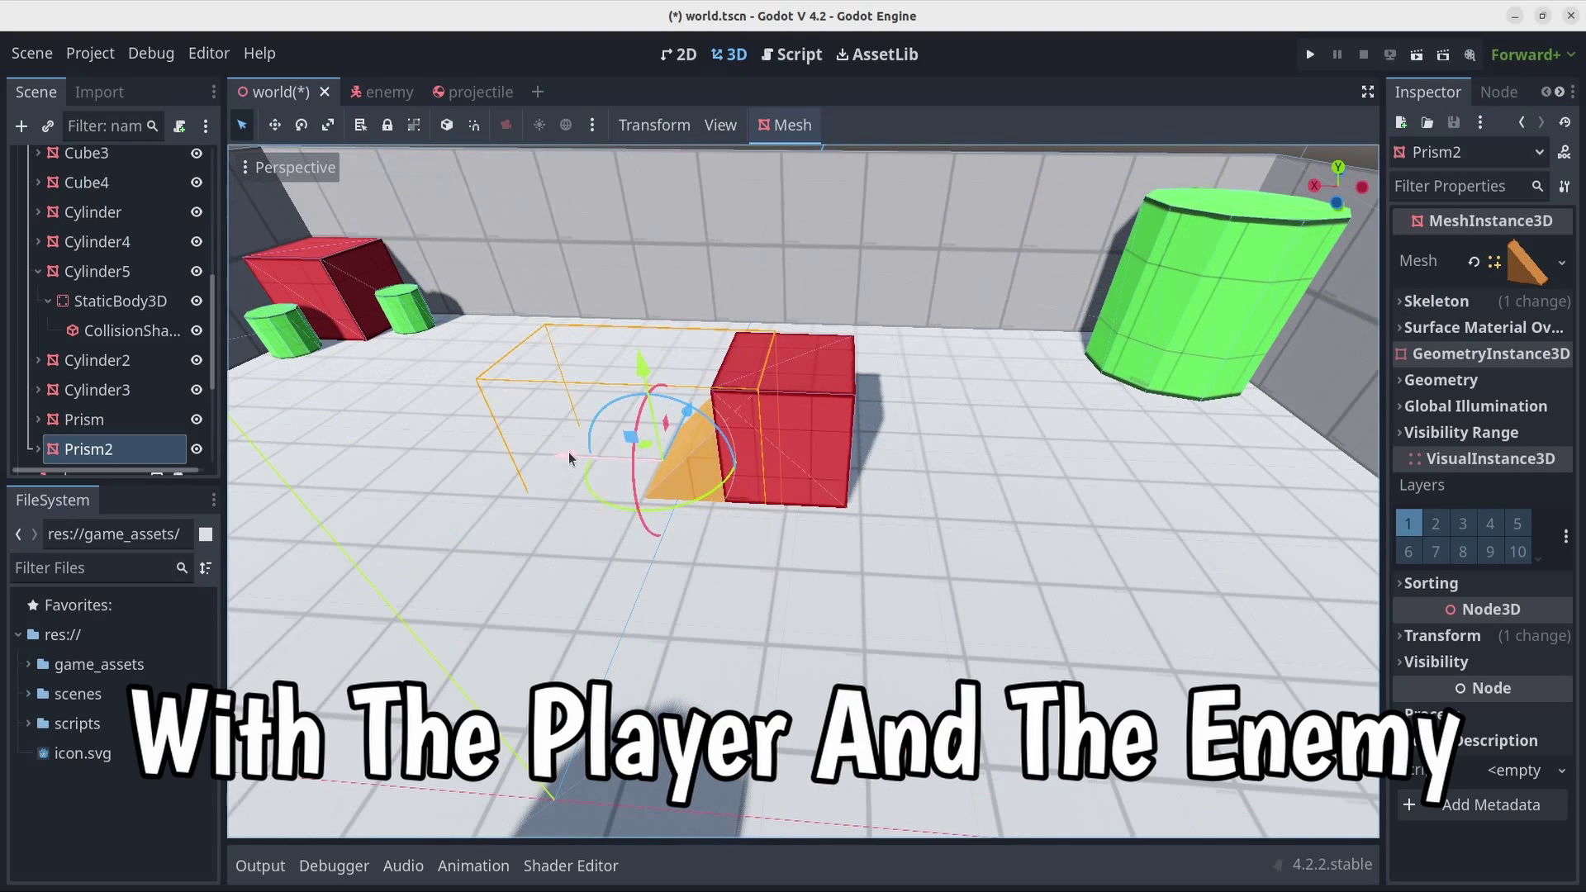
- In the Godot 4.2 world scene, move the orange prism sideways by the red cube and duplicate it
drag(568, 453, 851, 470)
key(ctrl+d)
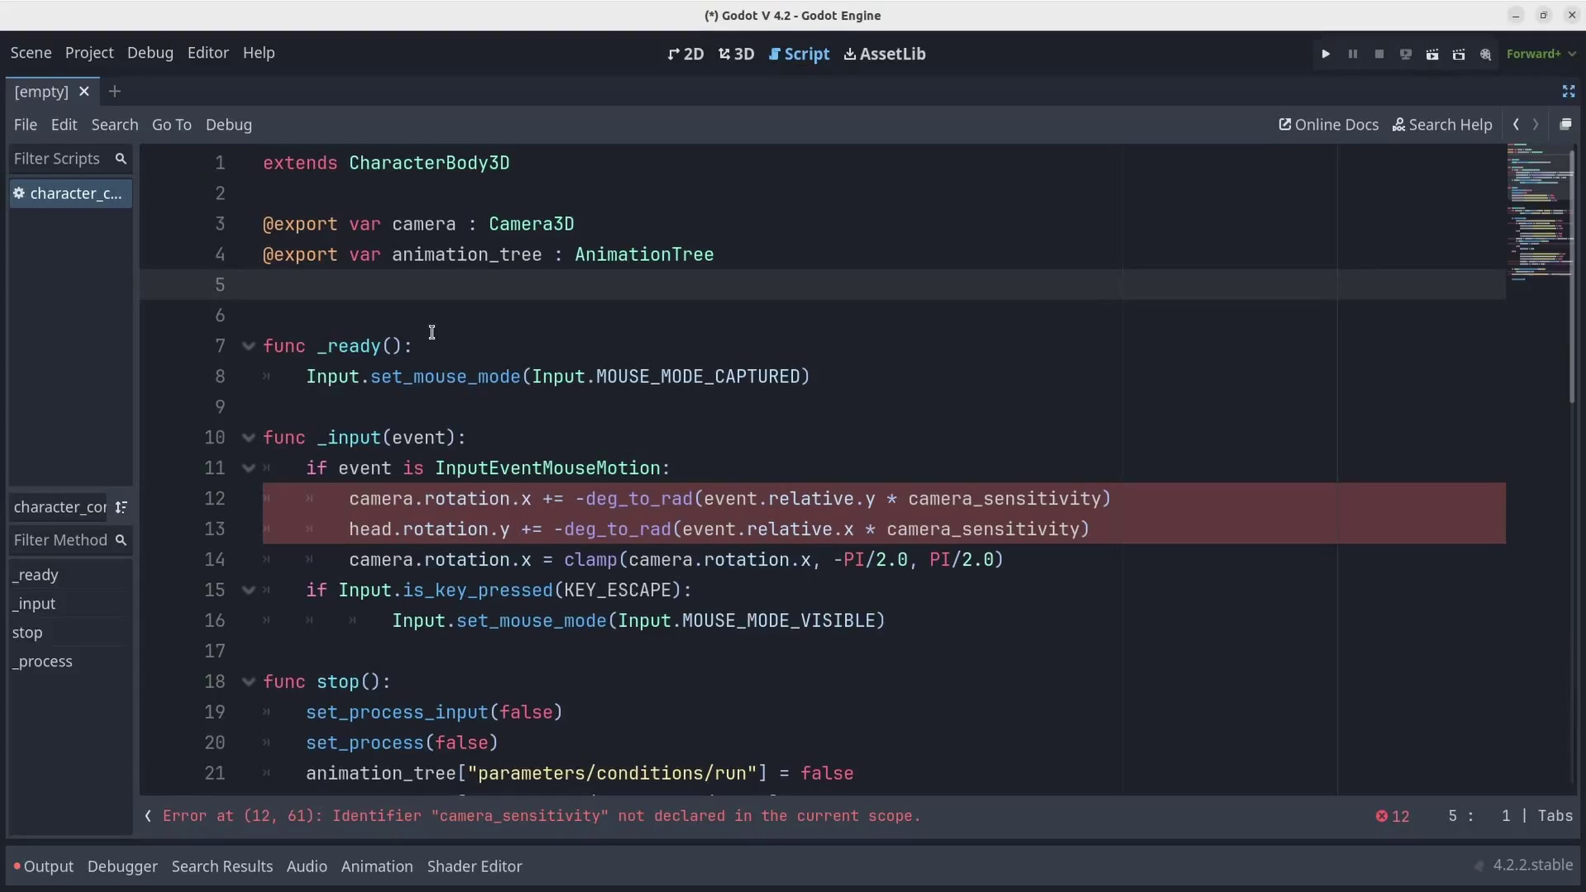
- Declare an exported variable head of type Node3D below animation_tree in the character script
text(@export var head : Node)
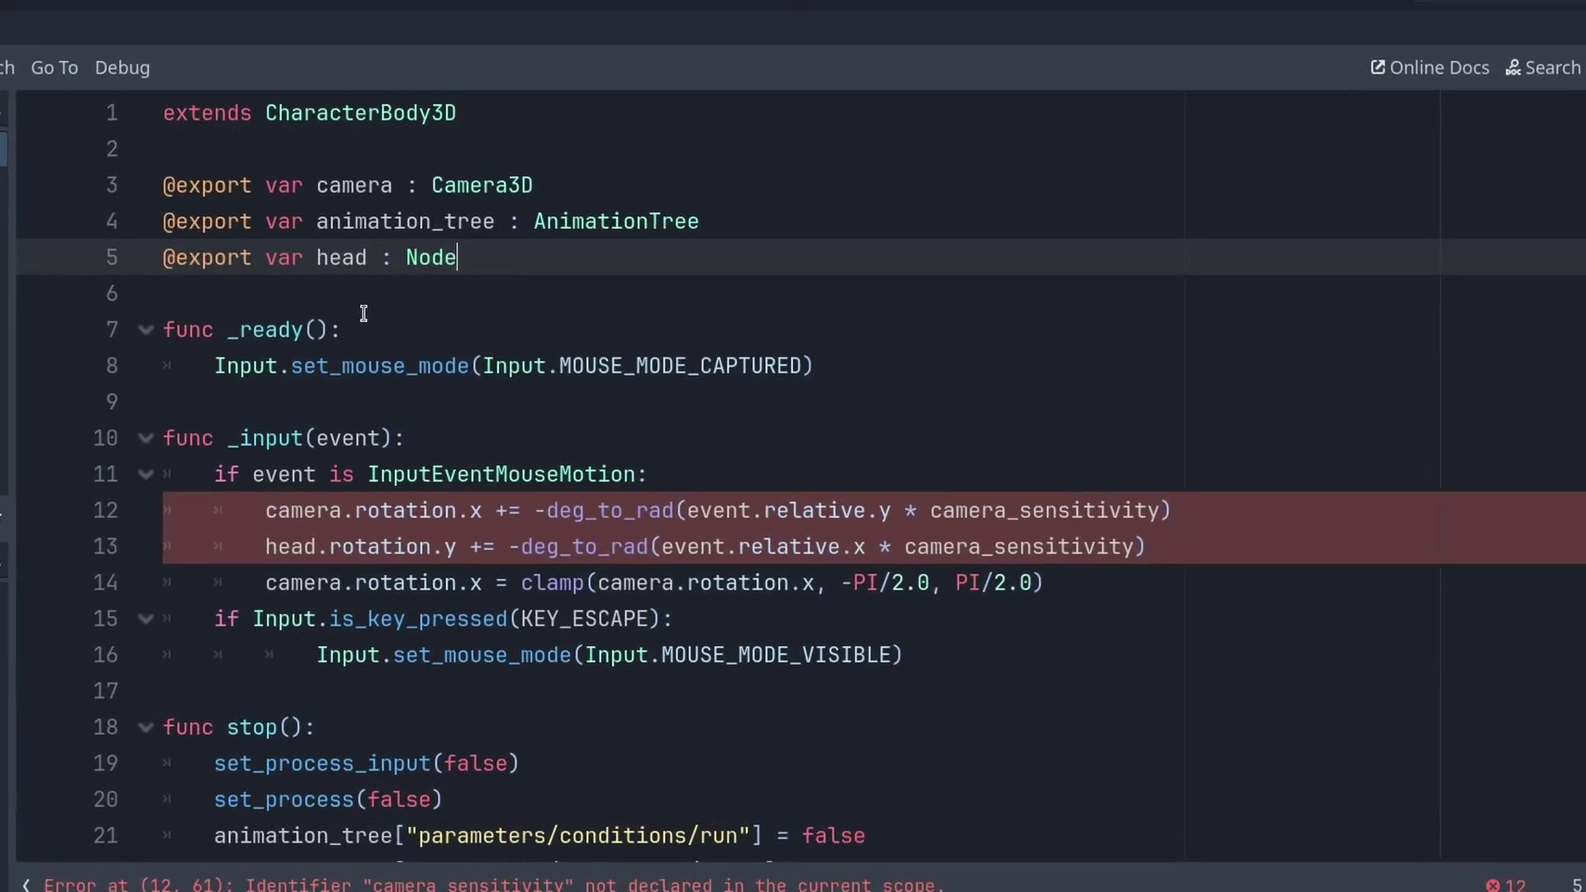
text(3D)
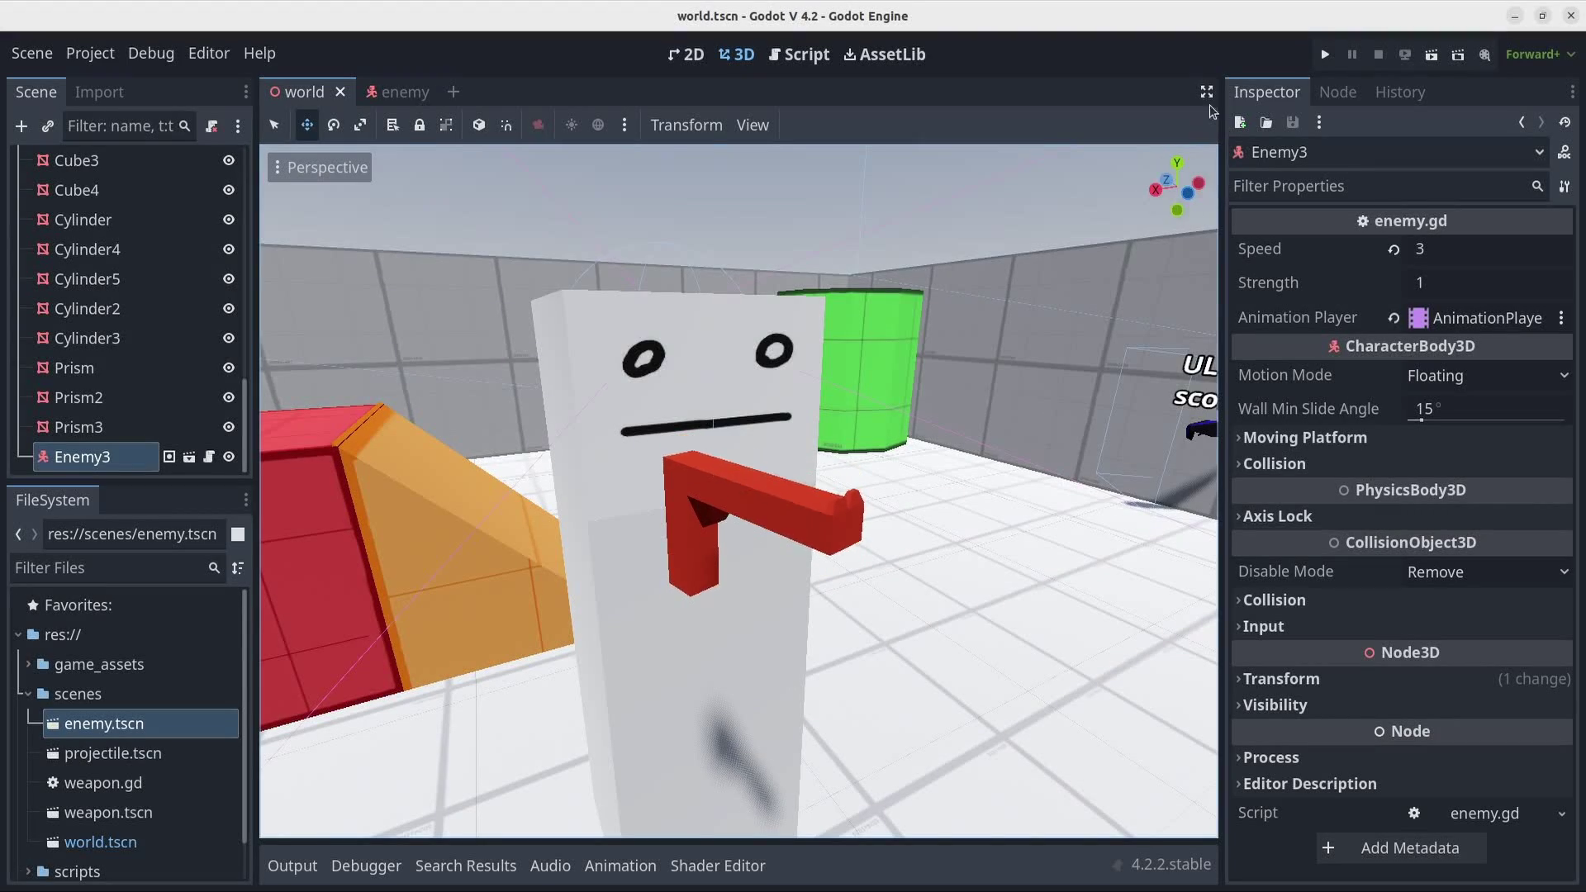
click(379, 659)
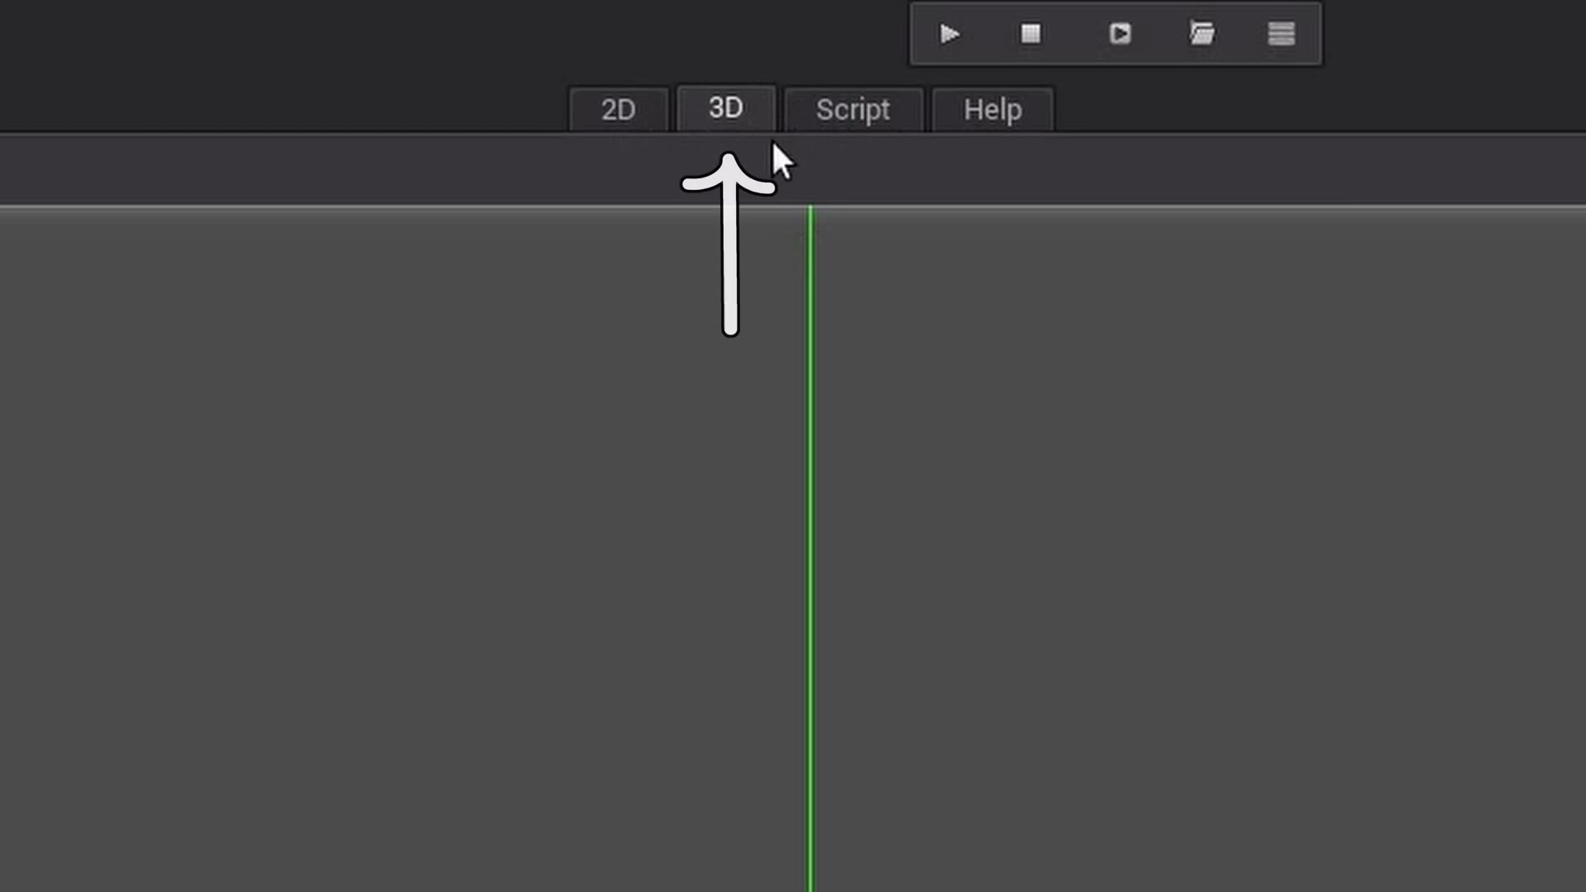
- In Godot 1.1, look at the 2D, Script and Help workspaces in turn
click(621, 108)
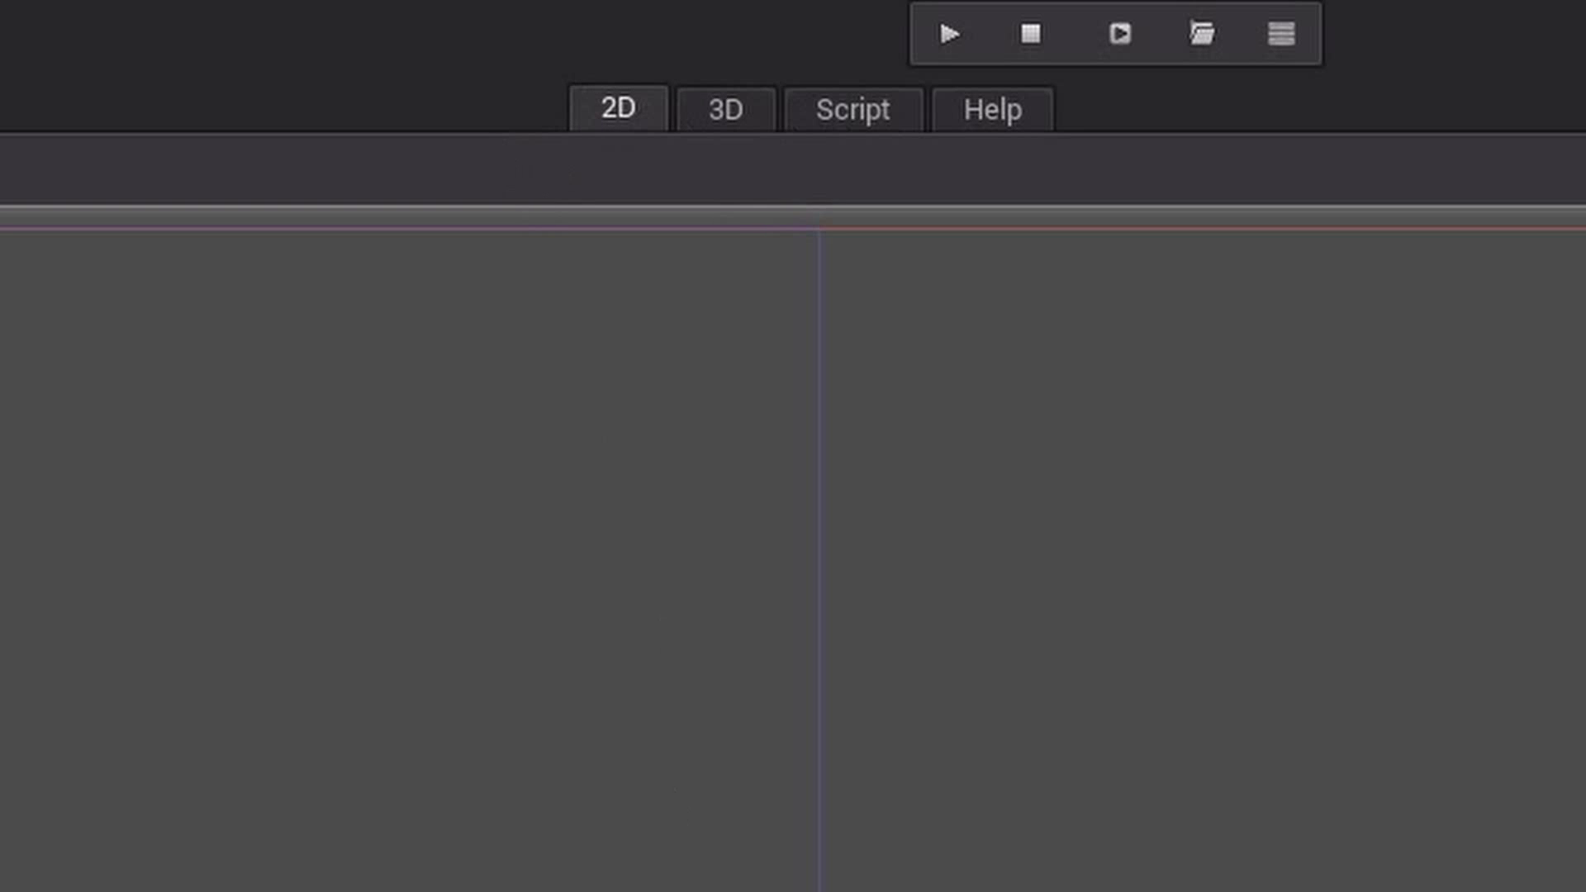
click(849, 112)
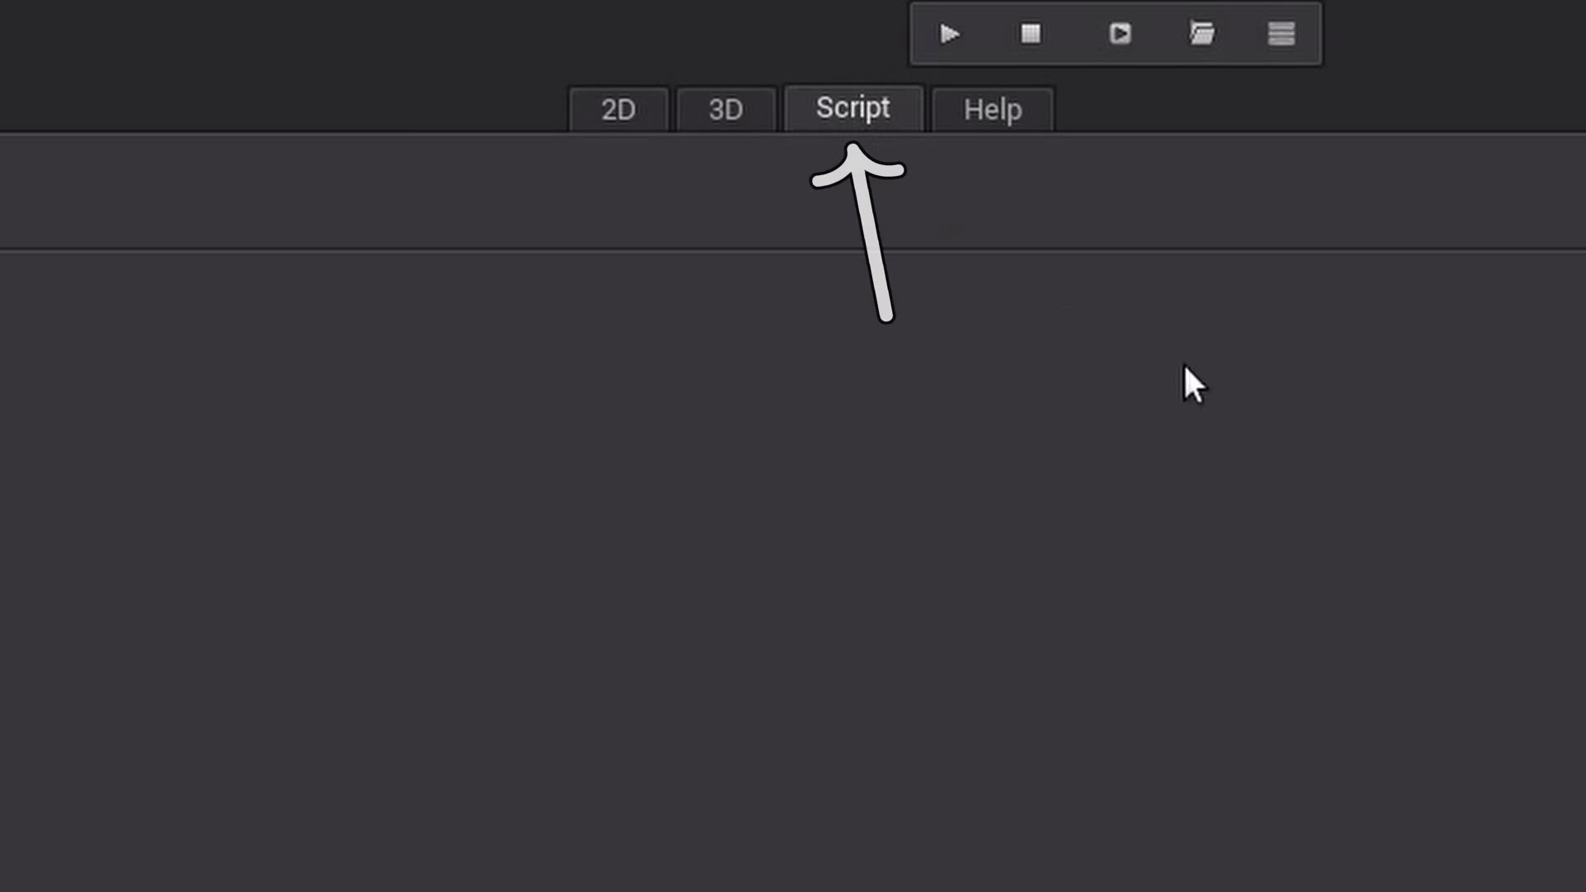
click(1008, 108)
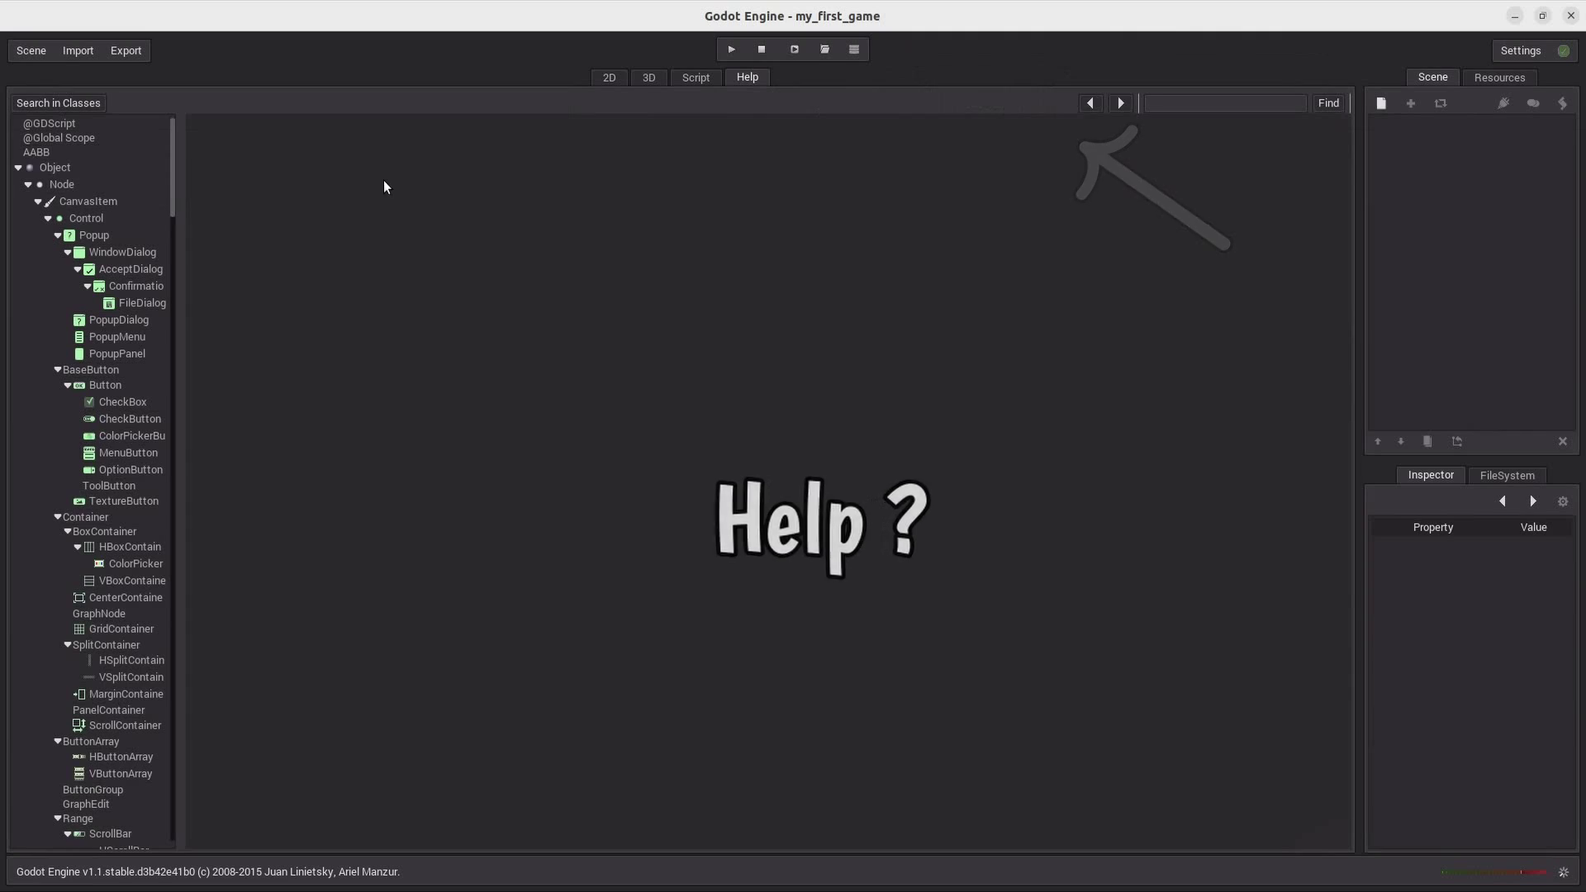
- Open the class references for AABB, Node, Popup and ToolButton in the built-in help
click(79, 154)
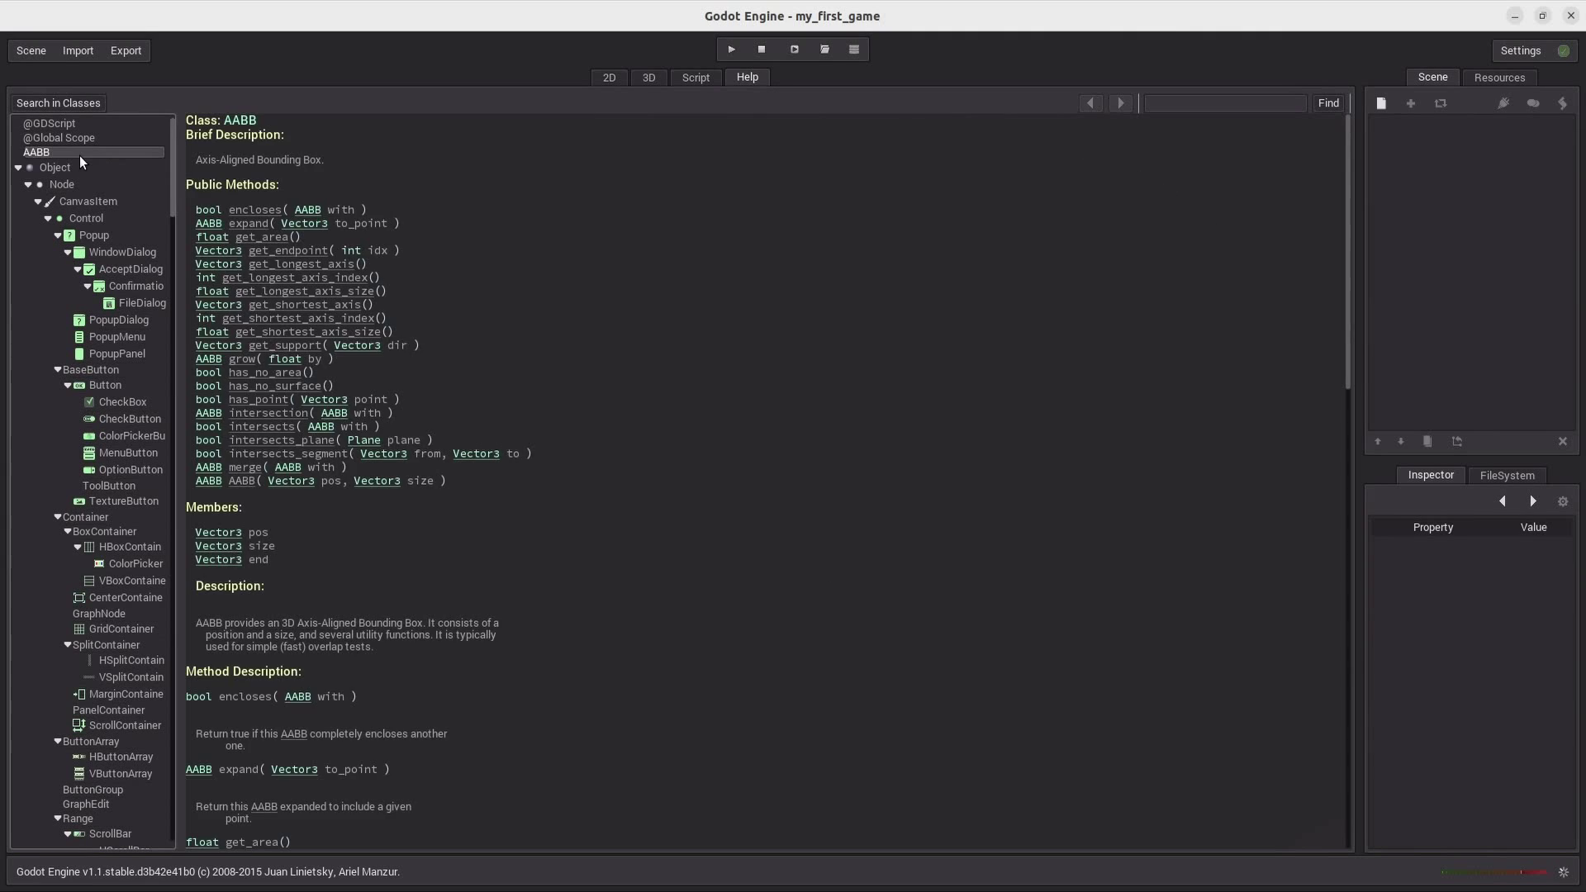
click(89, 186)
click(95, 235)
click(107, 485)
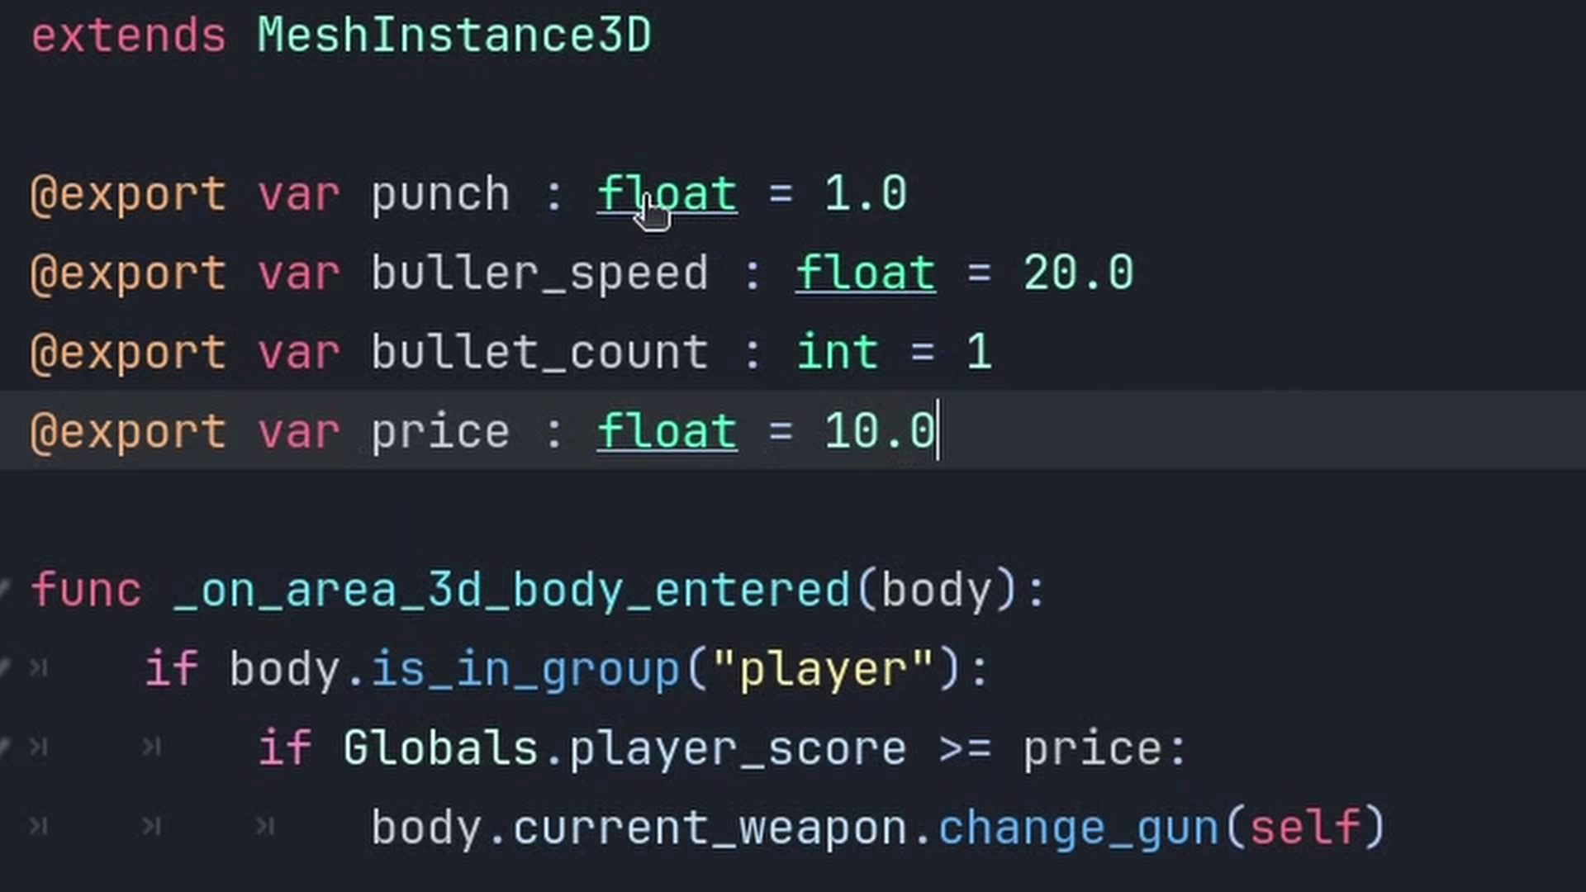
- In the Godot 4.2 weapon script, open the documentation for the float type of the punch variable
ctrl+click(644, 204)
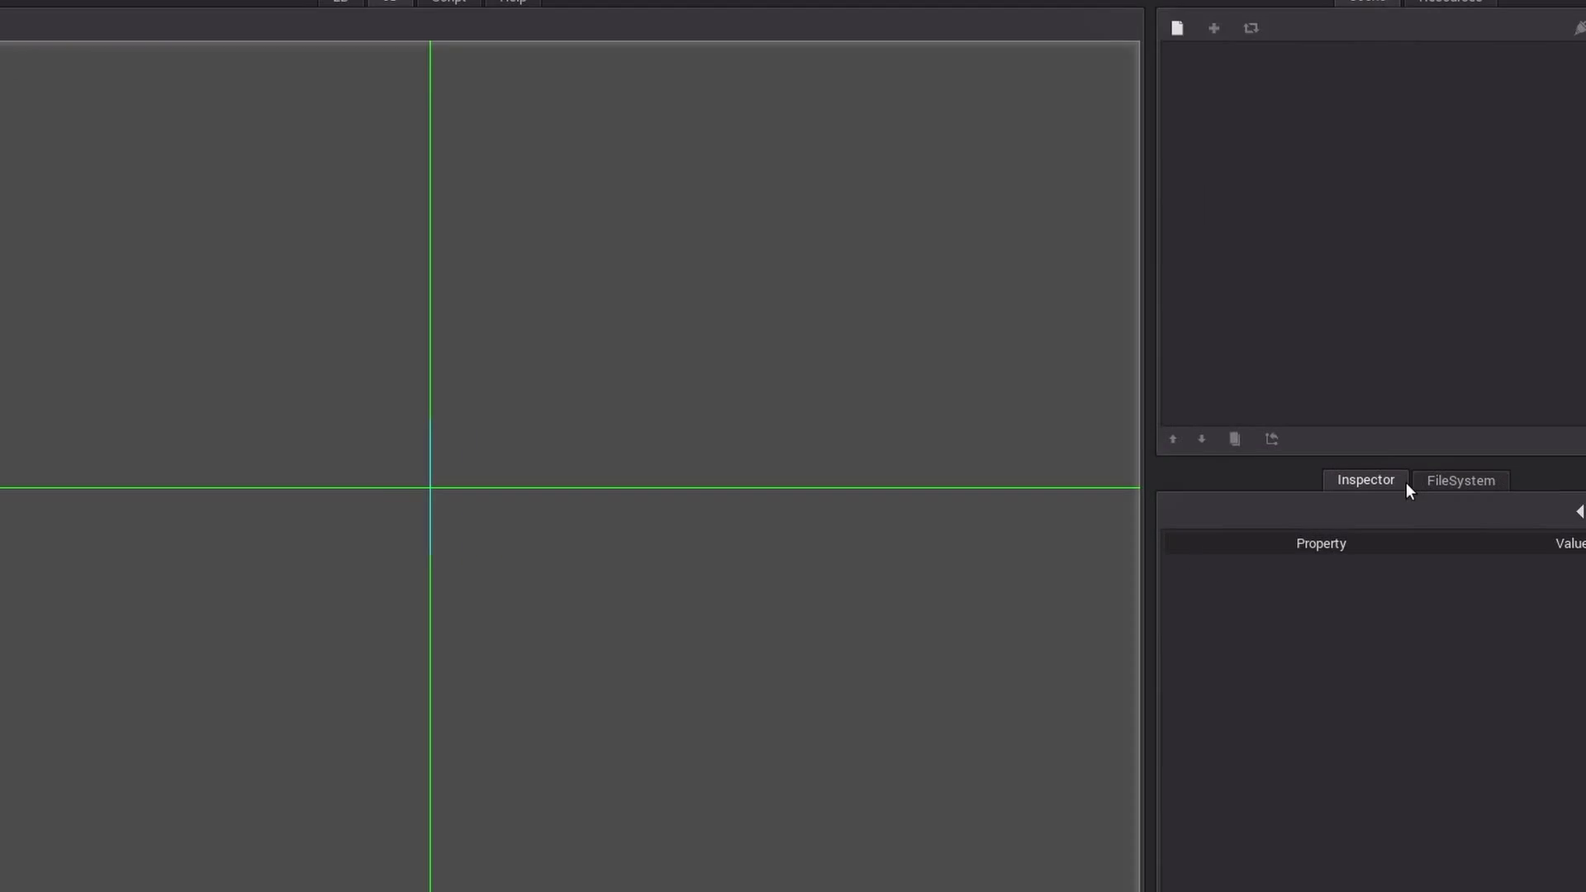
- In Godot 1.1, view the project's file system and return to the Inspector
click(1490, 488)
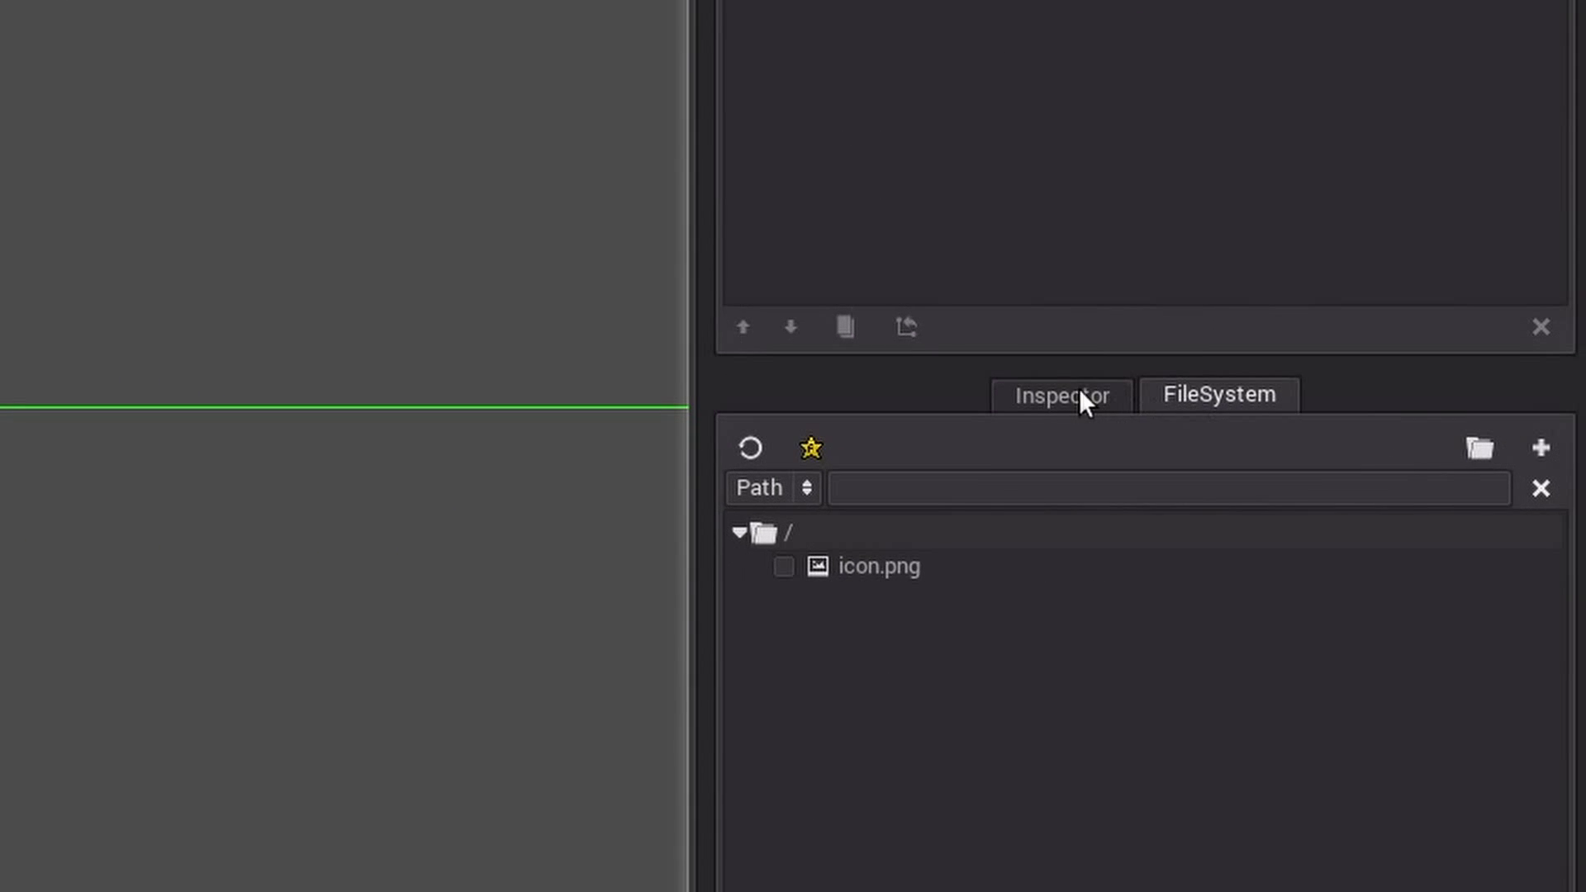
click(1079, 388)
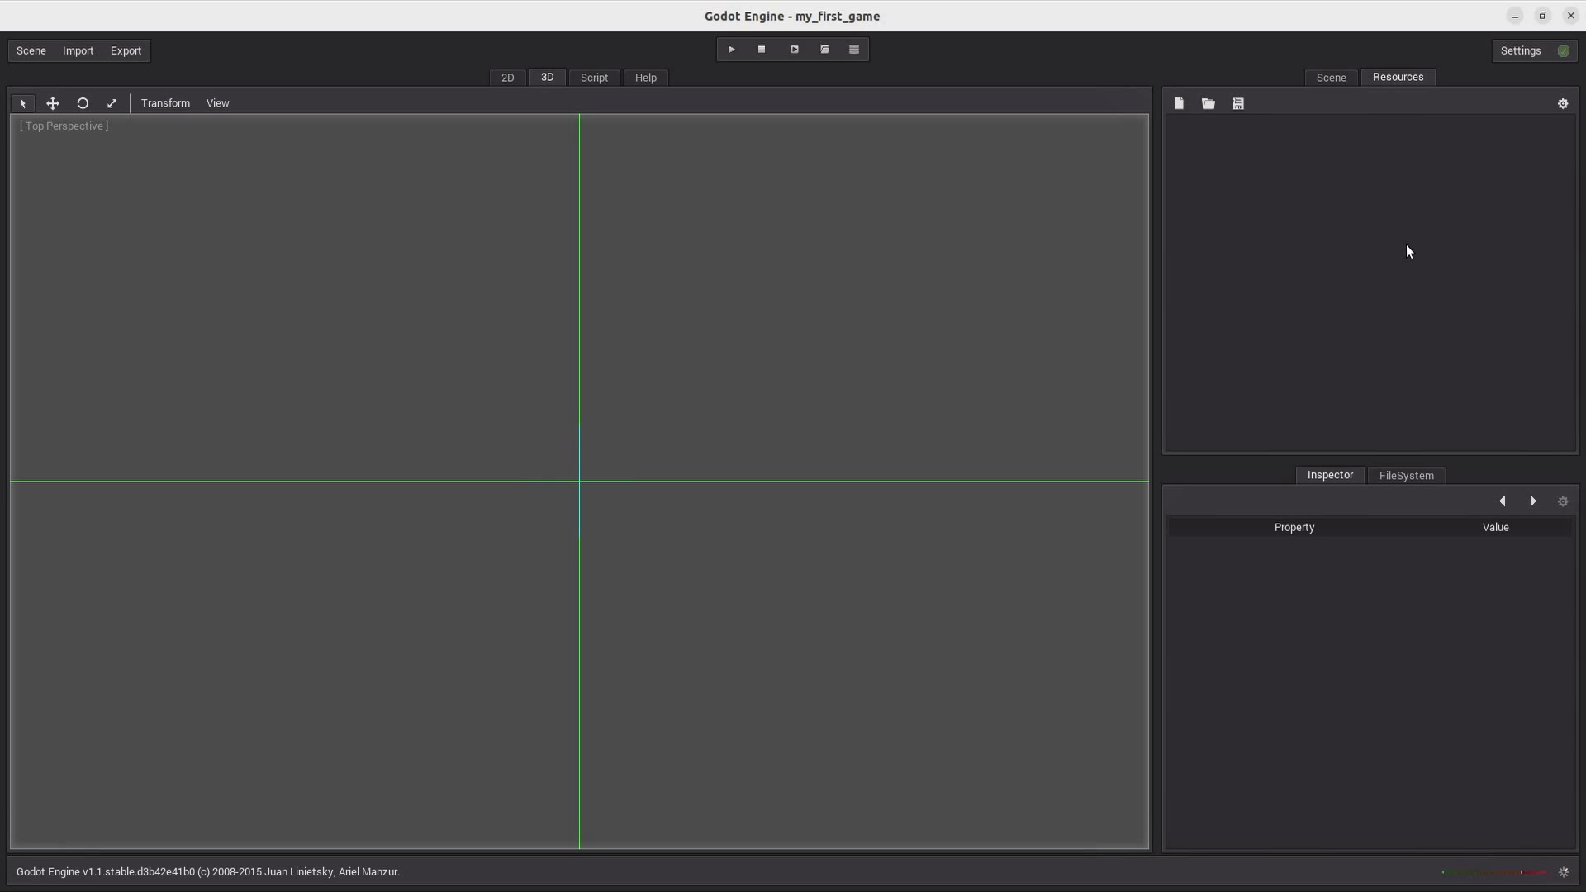
- Add a Spatial node as the root of the scene
click(1330, 77)
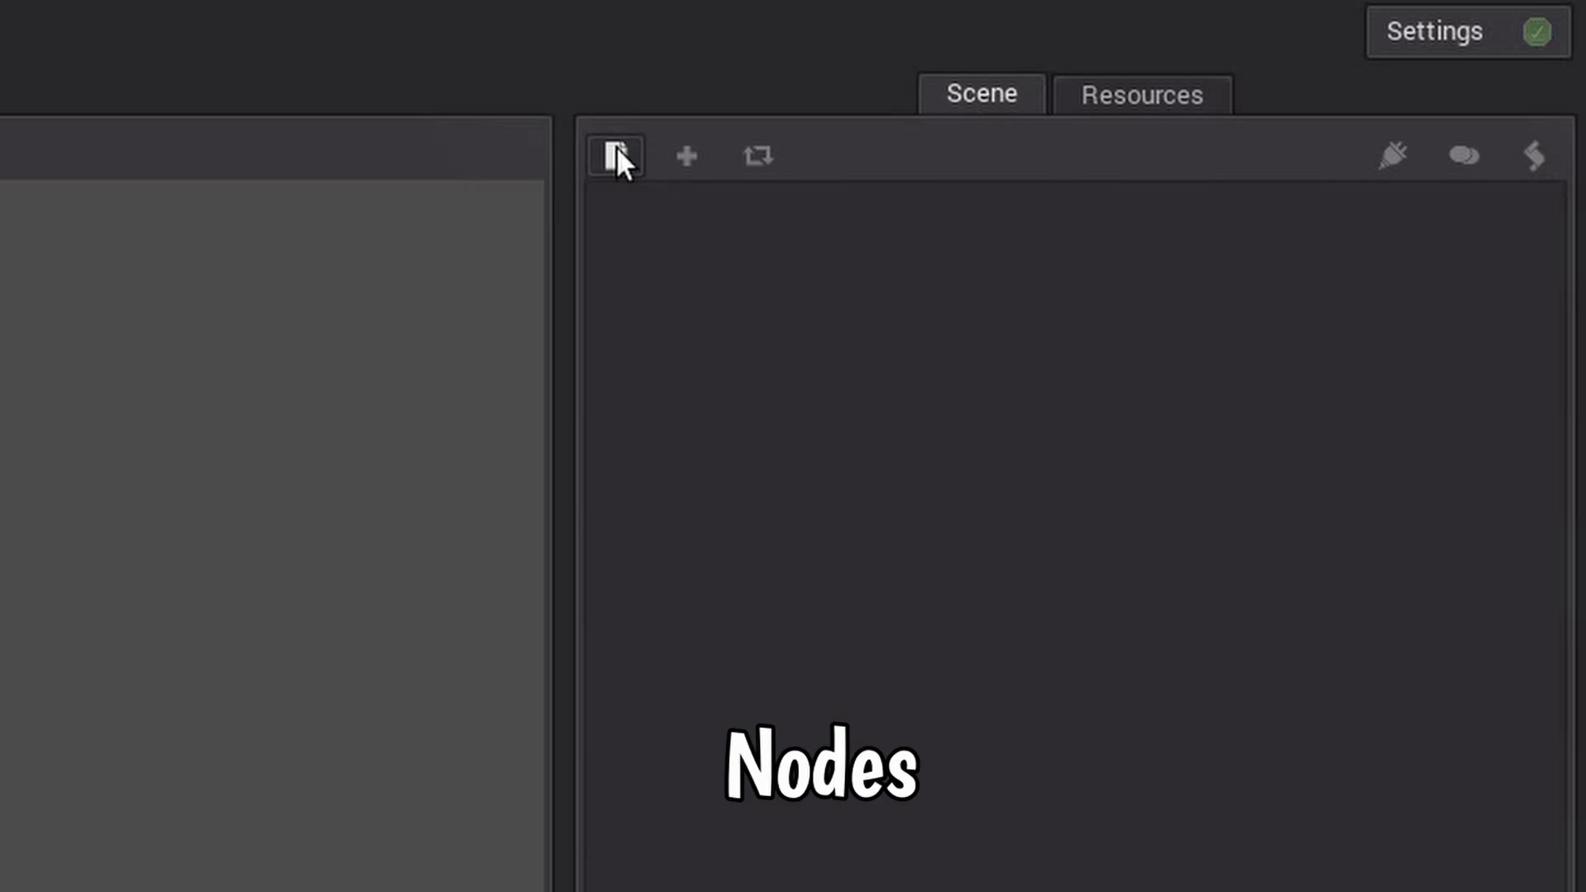
click(616, 150)
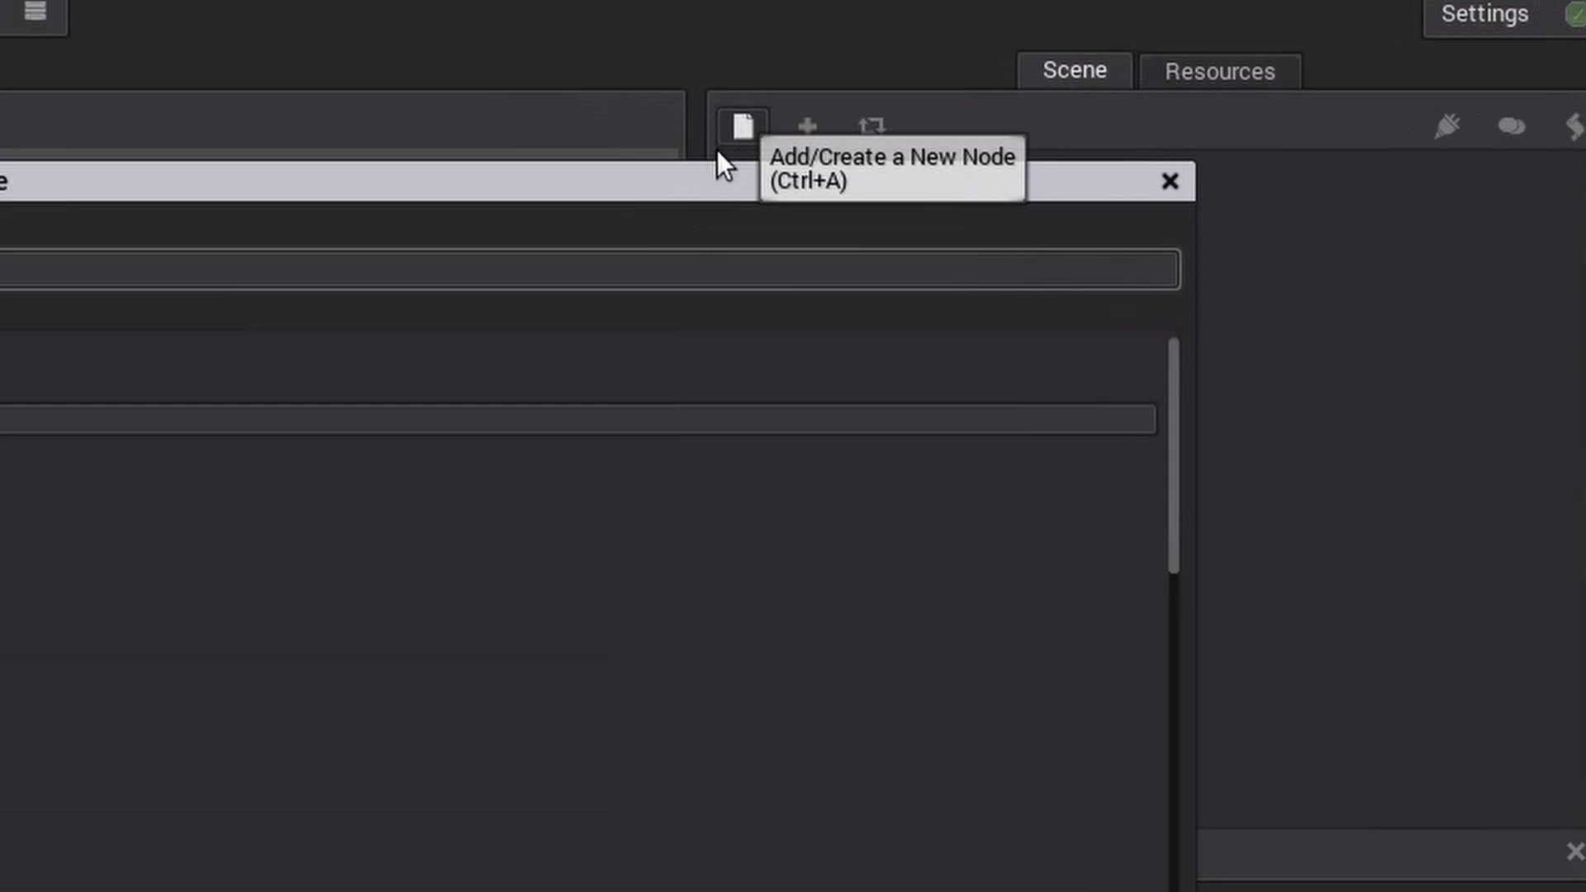
text(spatial)
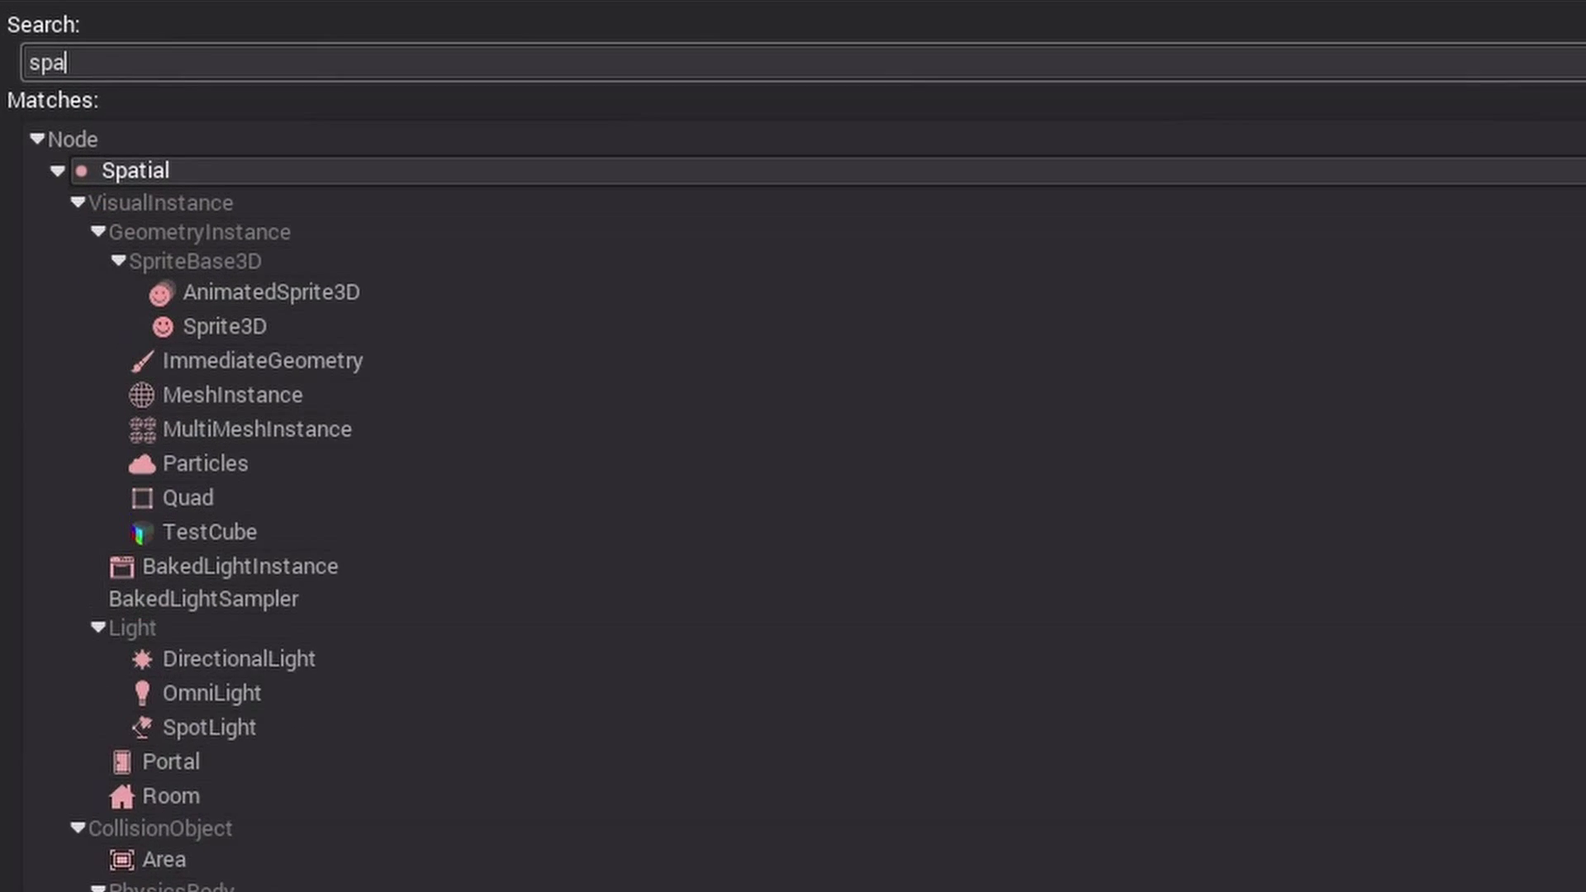
key(Return)
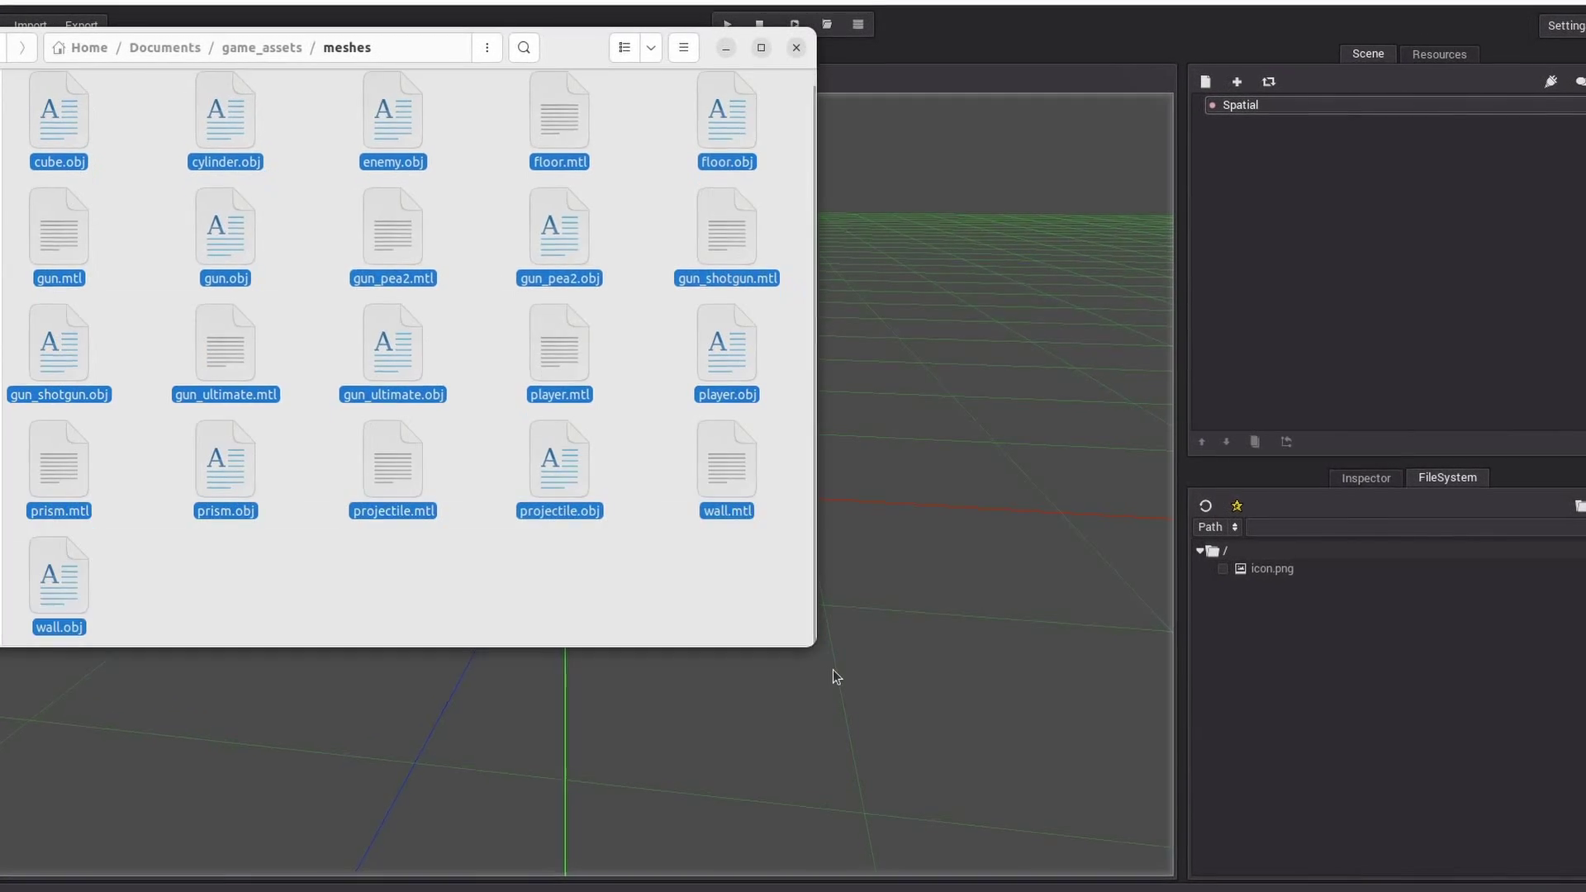
- Try to bring all the selected files from the meshes folder into the project's file system
drag(836, 676, 1305, 612)
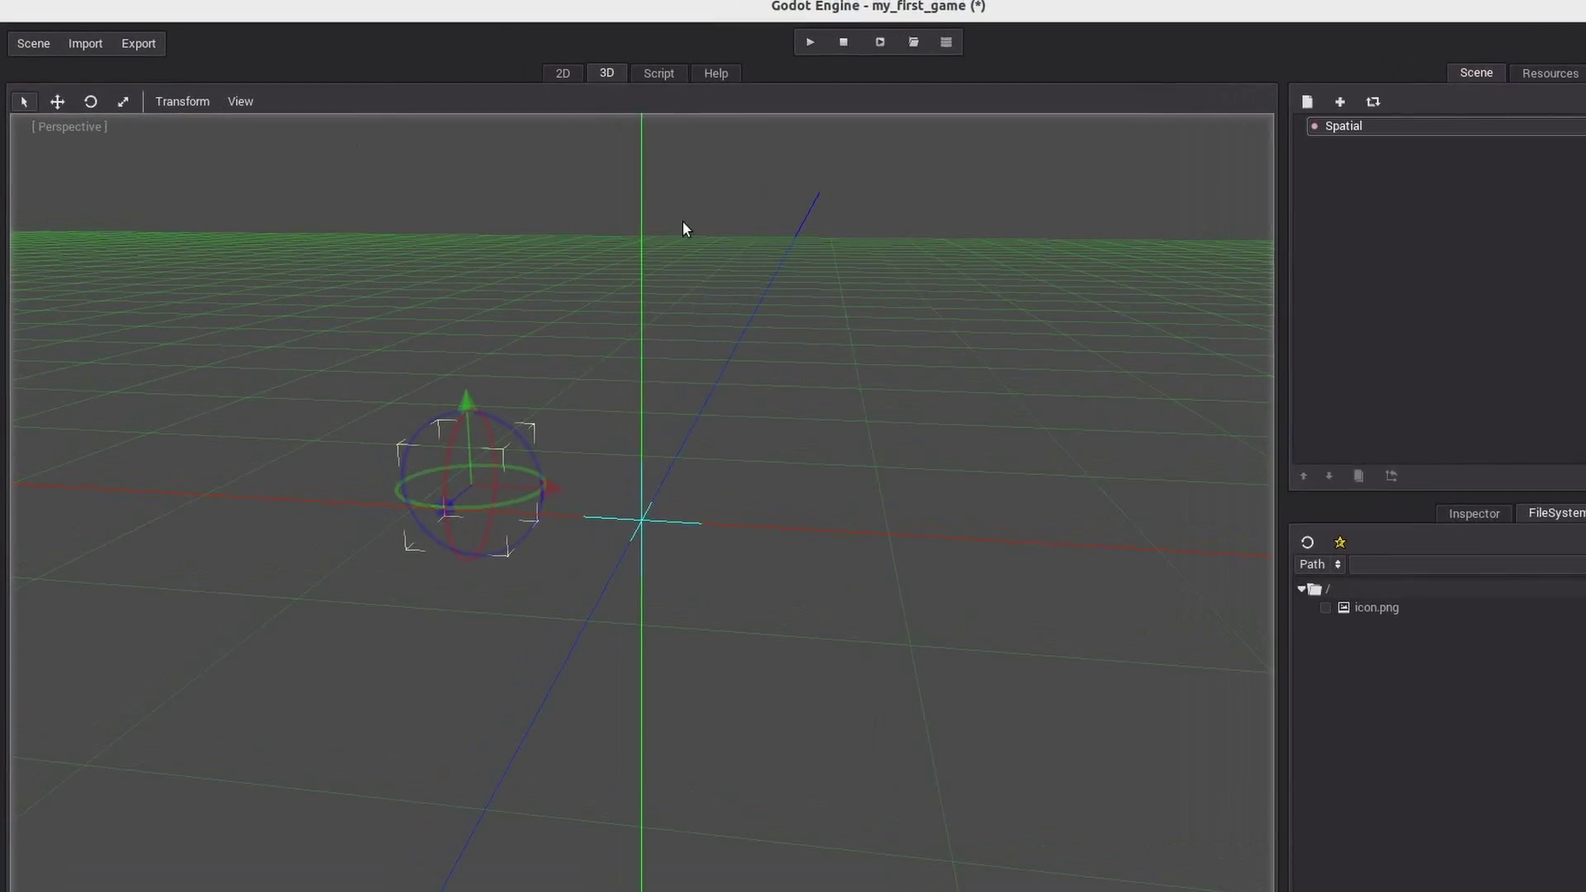
- Look through the available import types, including 3D Mesh, and close the list
click(107, 15)
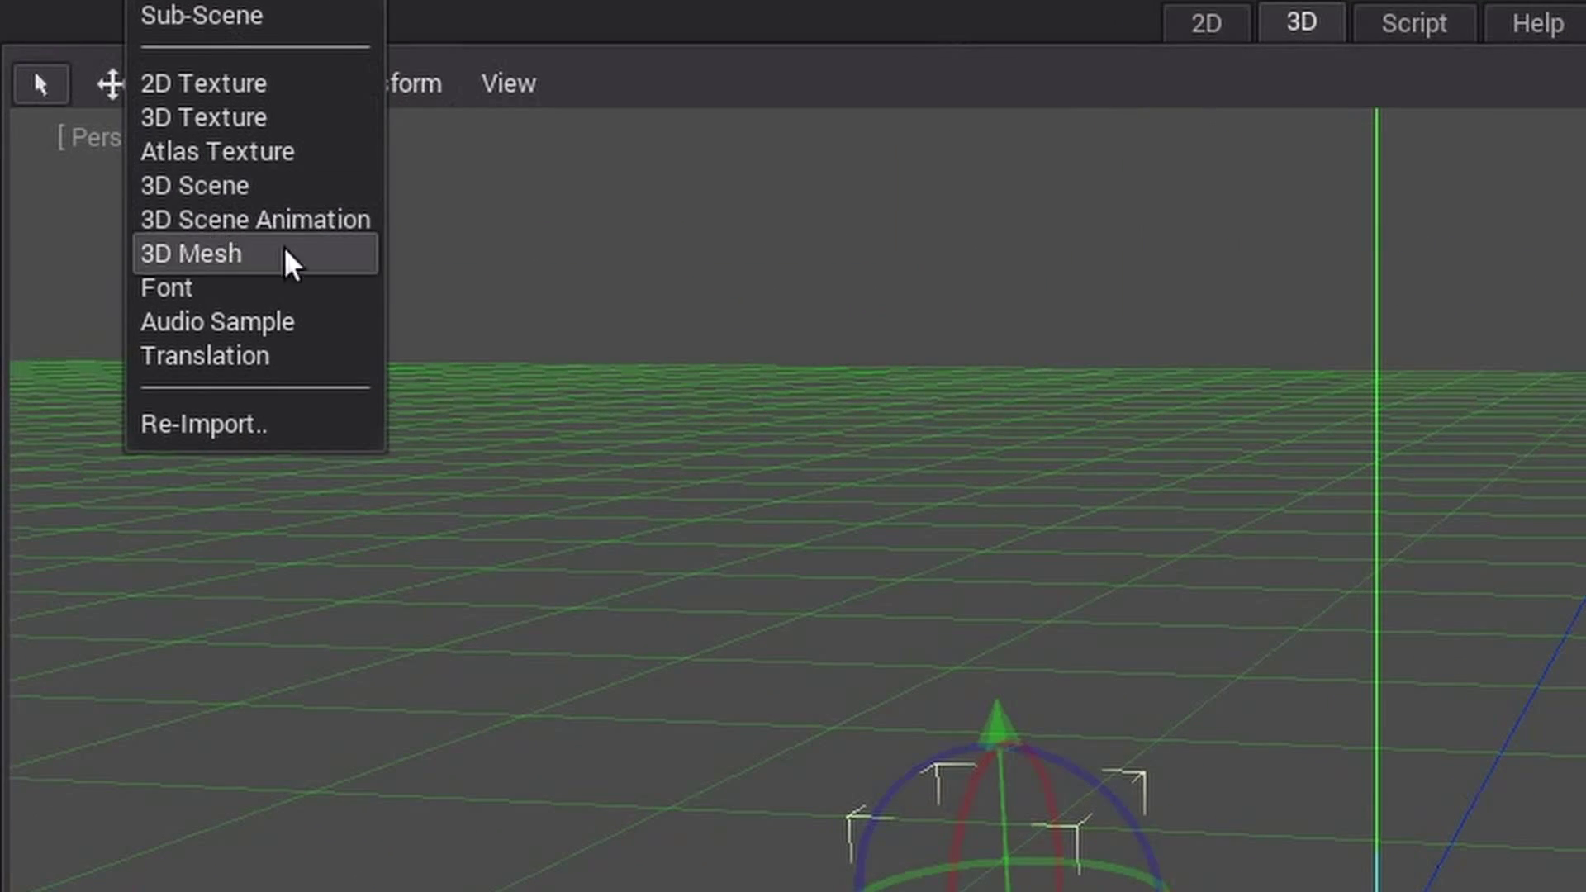
key(Escape)
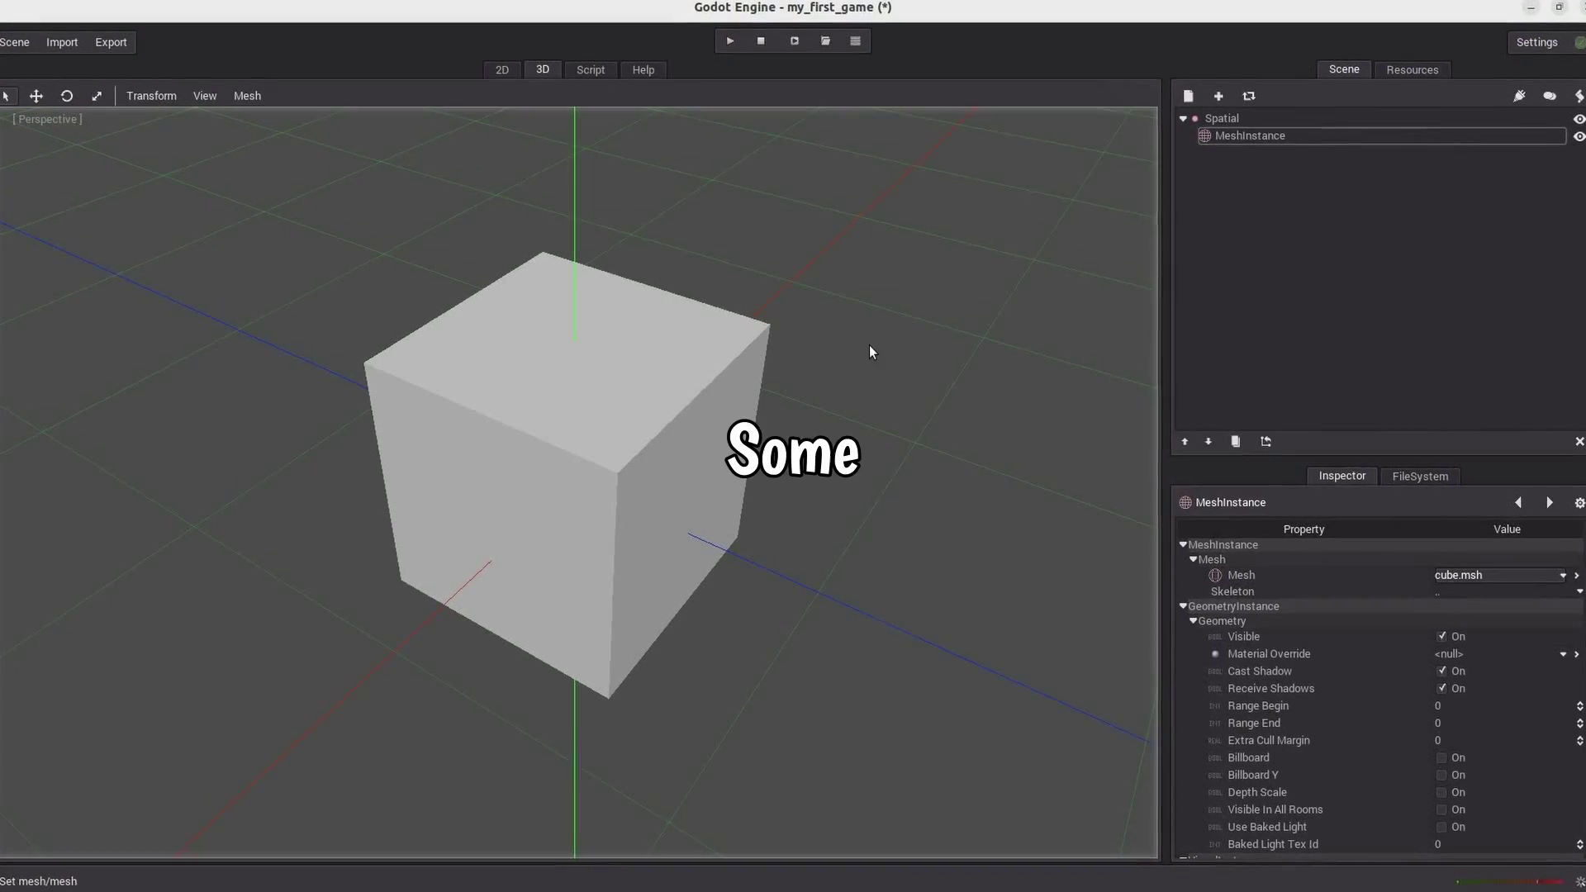
middle_drag(869, 345, 685, 328)
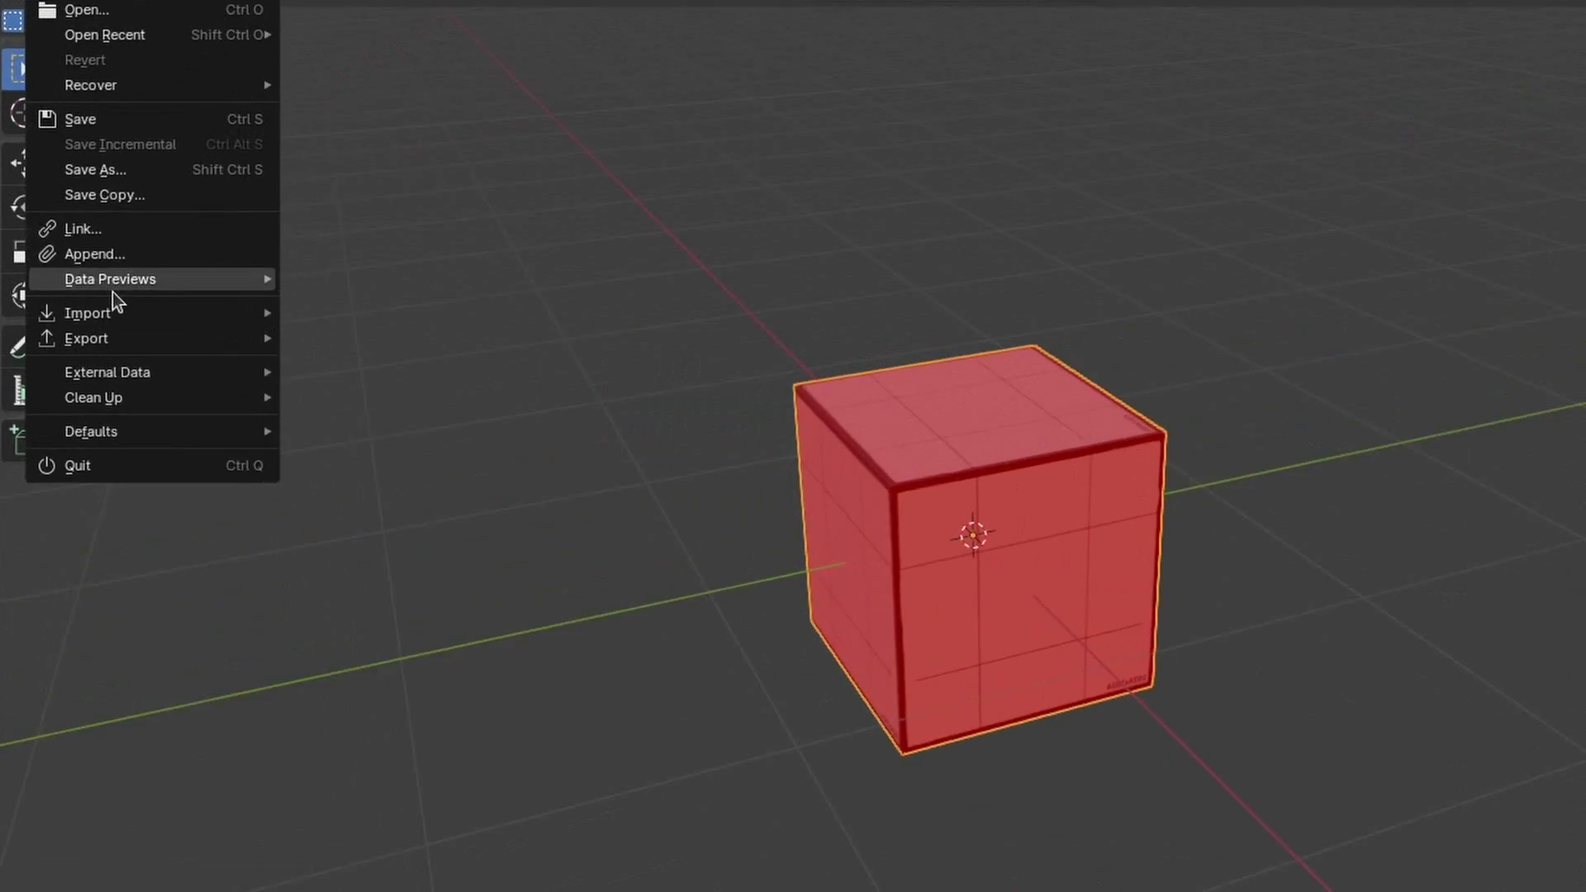
- Examine the imported red cube from another angle and check the nodes of its scene, including AnimationPlayer and the Spatial root
mouse_move(74, 299)
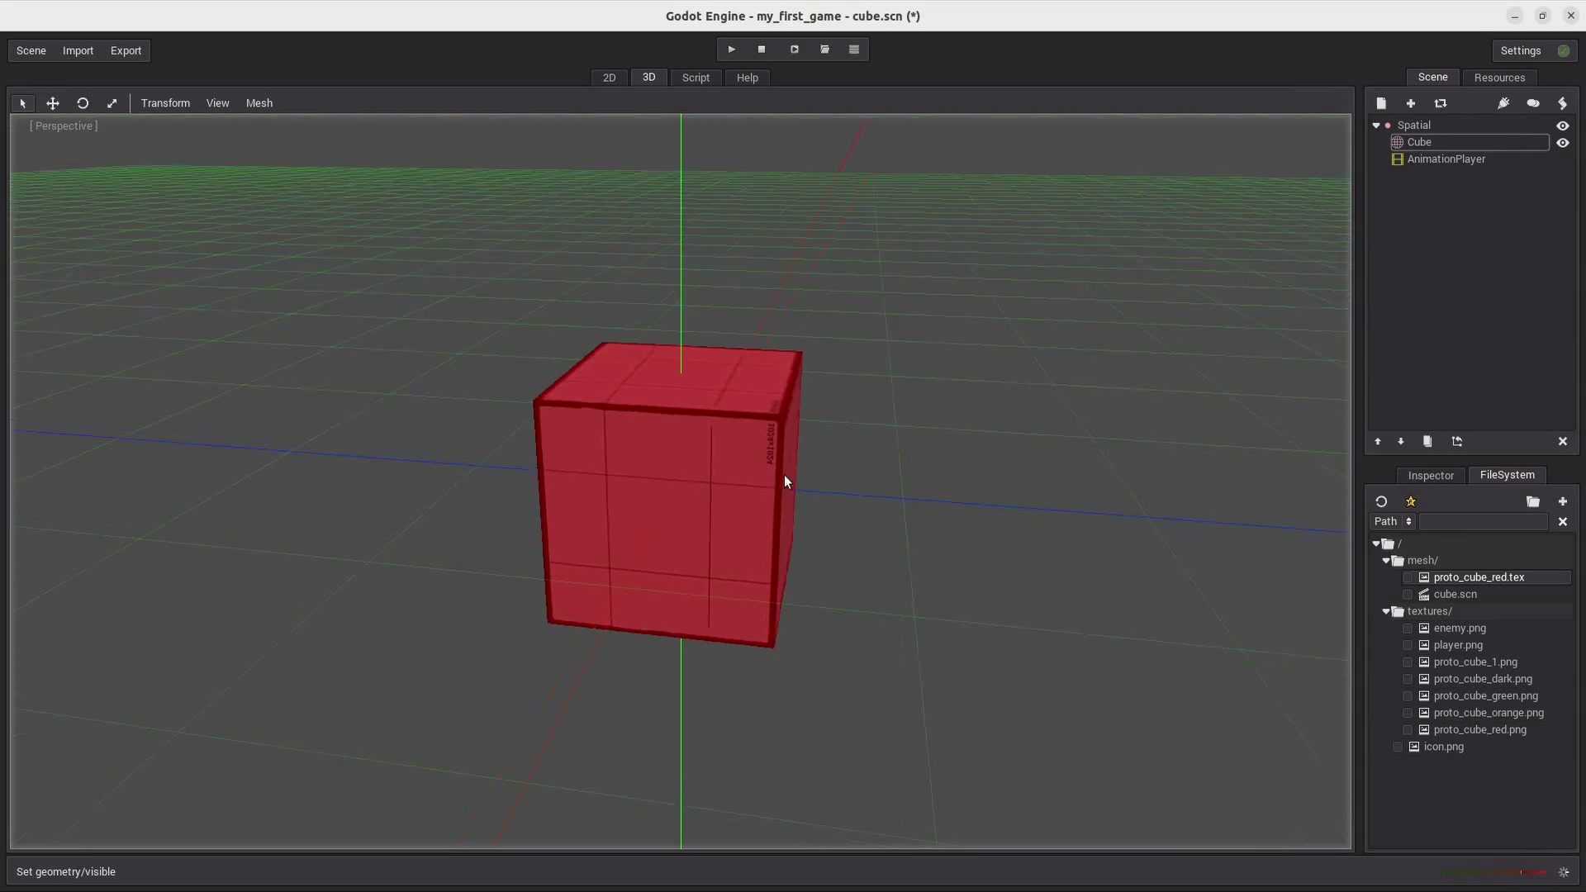
middle_drag(785, 474, 1138, 472)
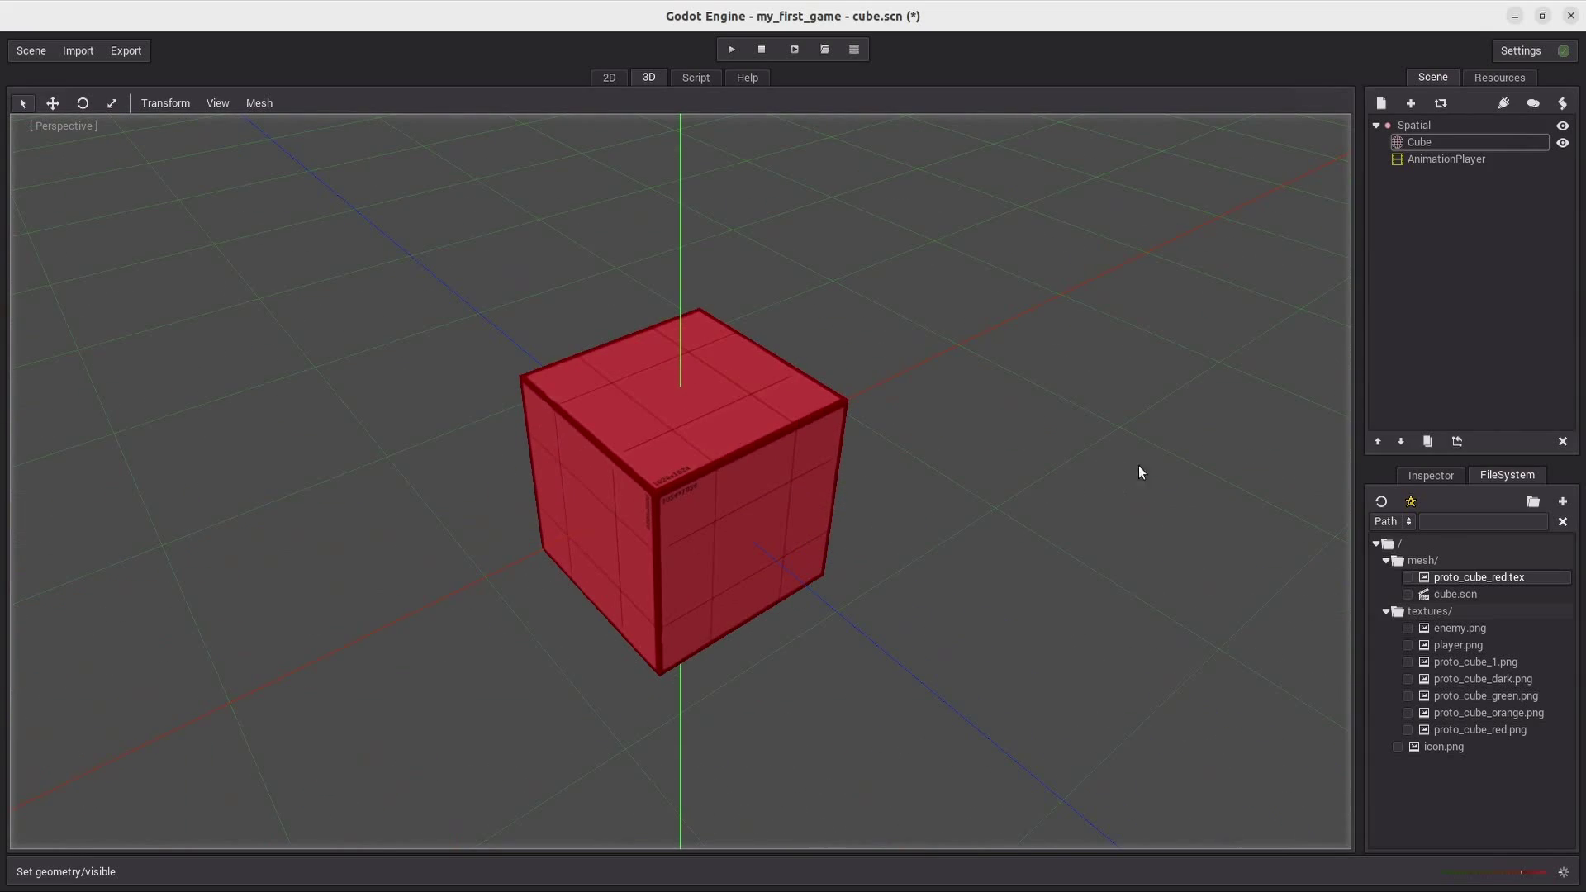
click(1436, 160)
click(1438, 125)
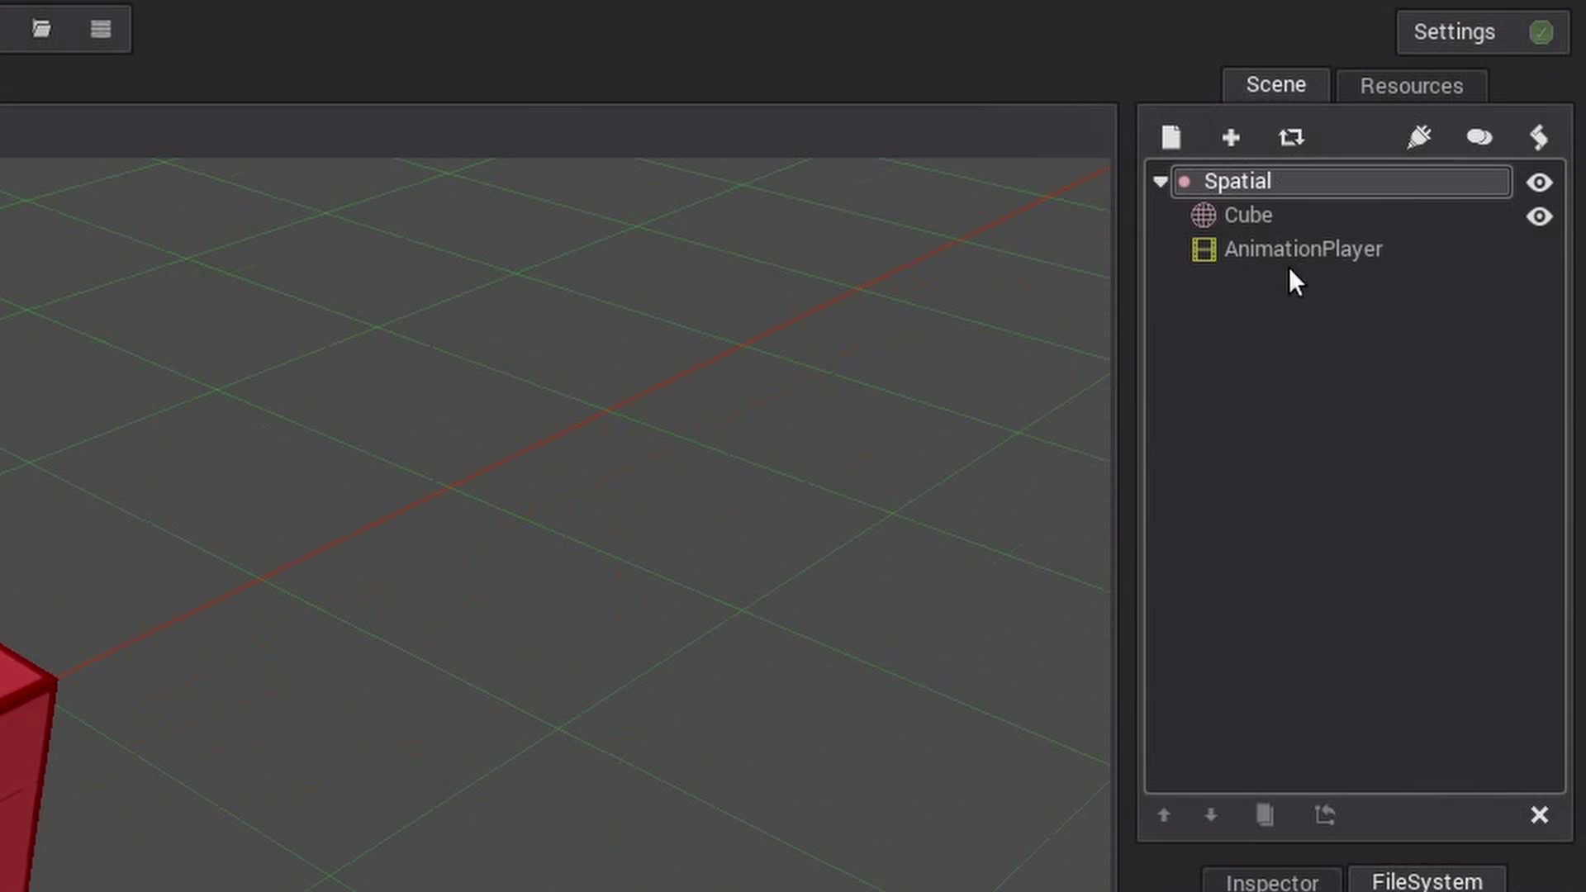
click(947, 548)
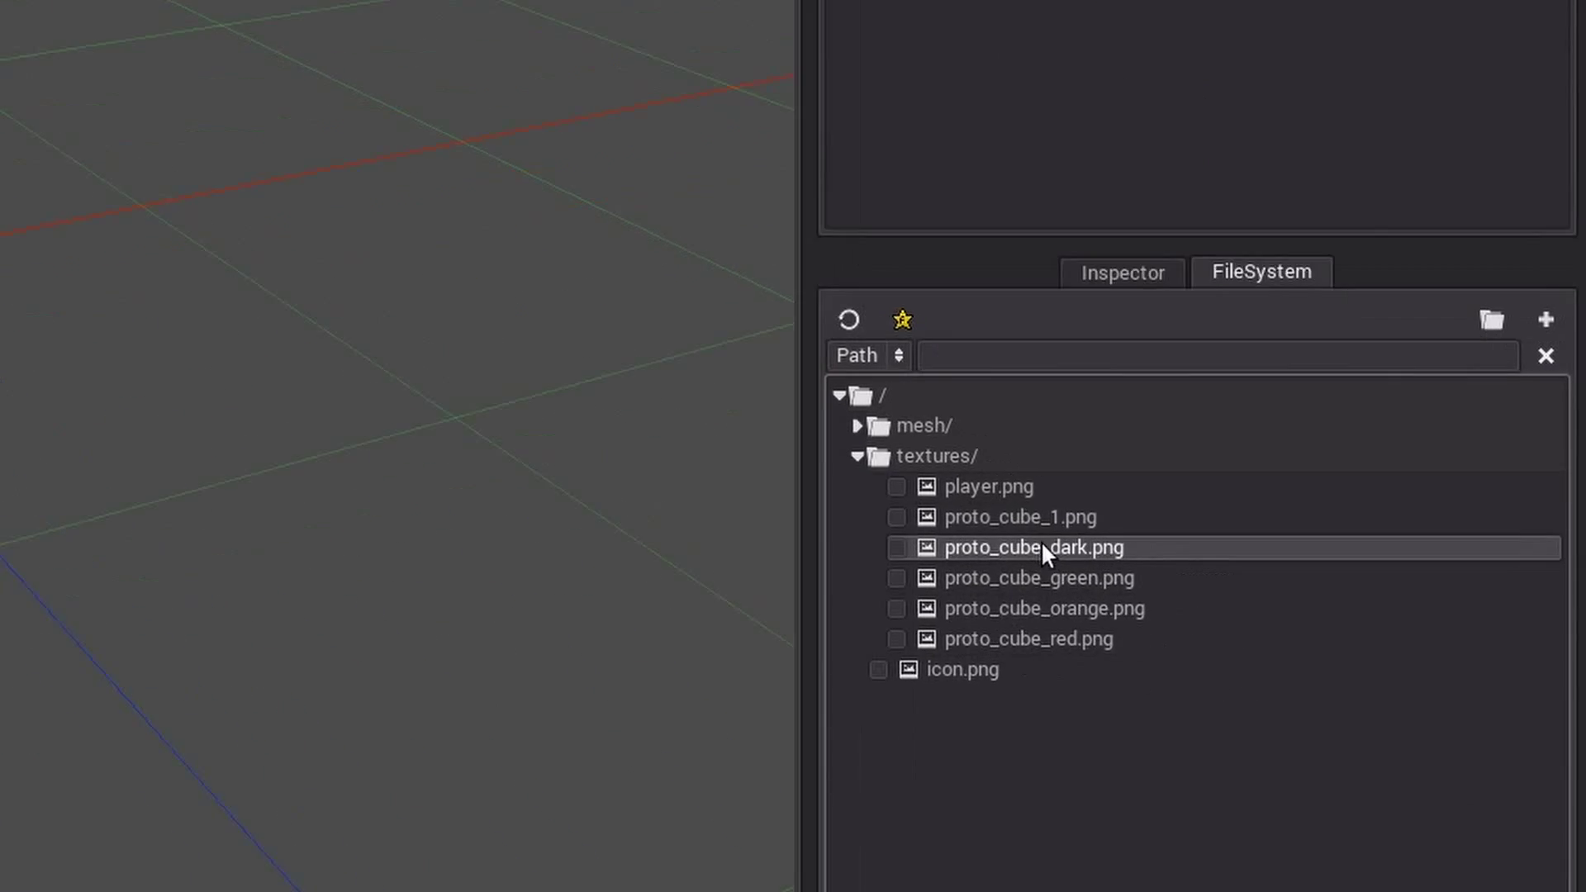
click(782, 496)
click(653, 528)
click(828, 578)
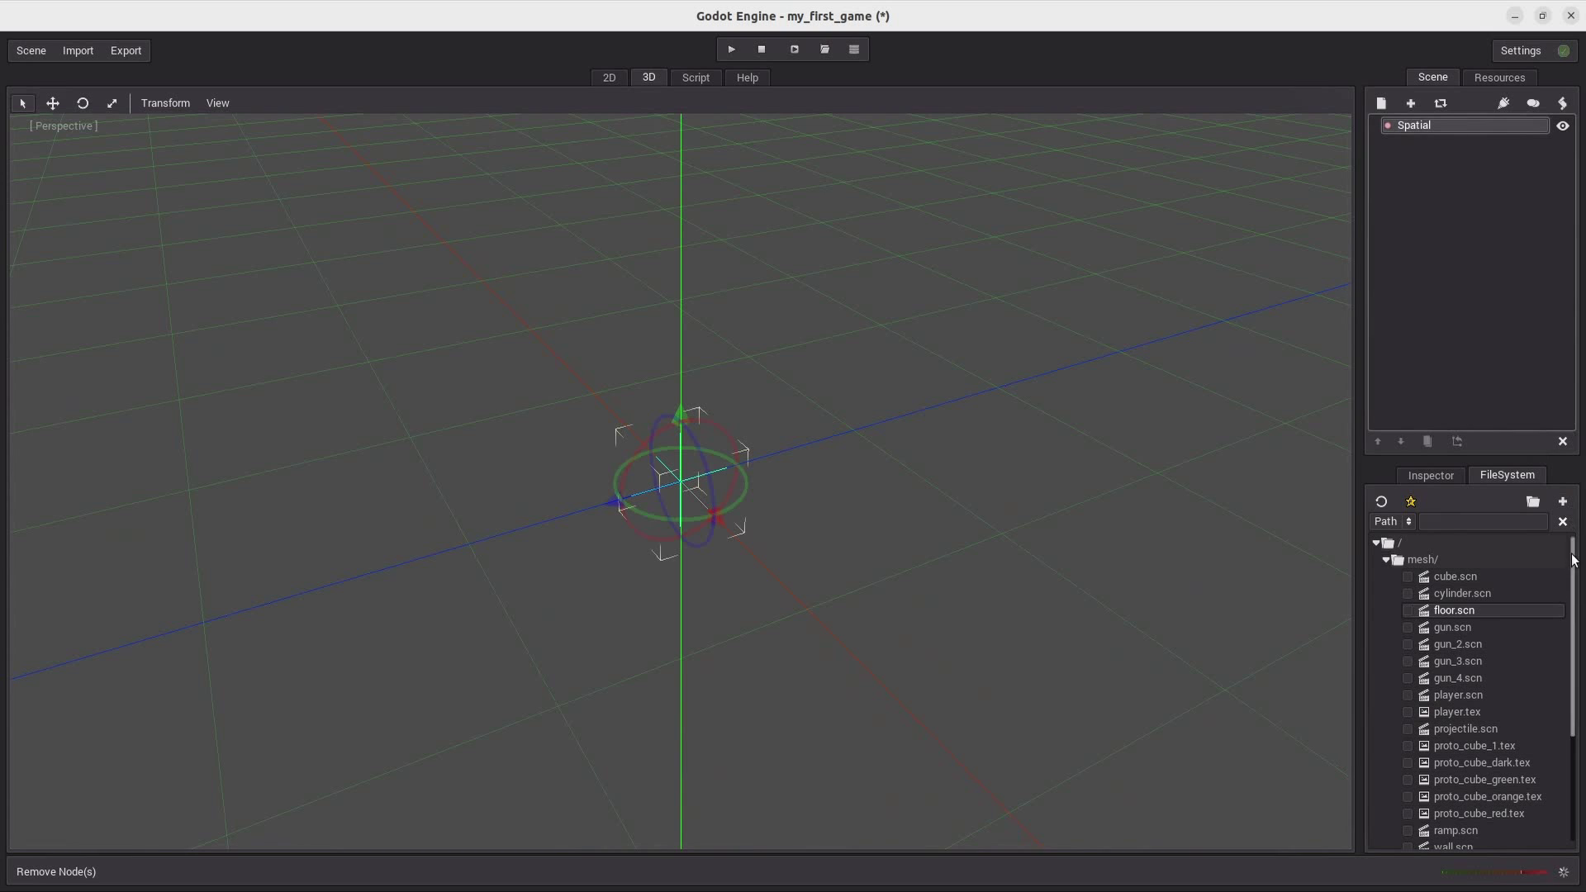
- Instance floor.scn and wall.scn from the mesh folder into the scene and move the wall away from the floor's centre
click(1563, 502)
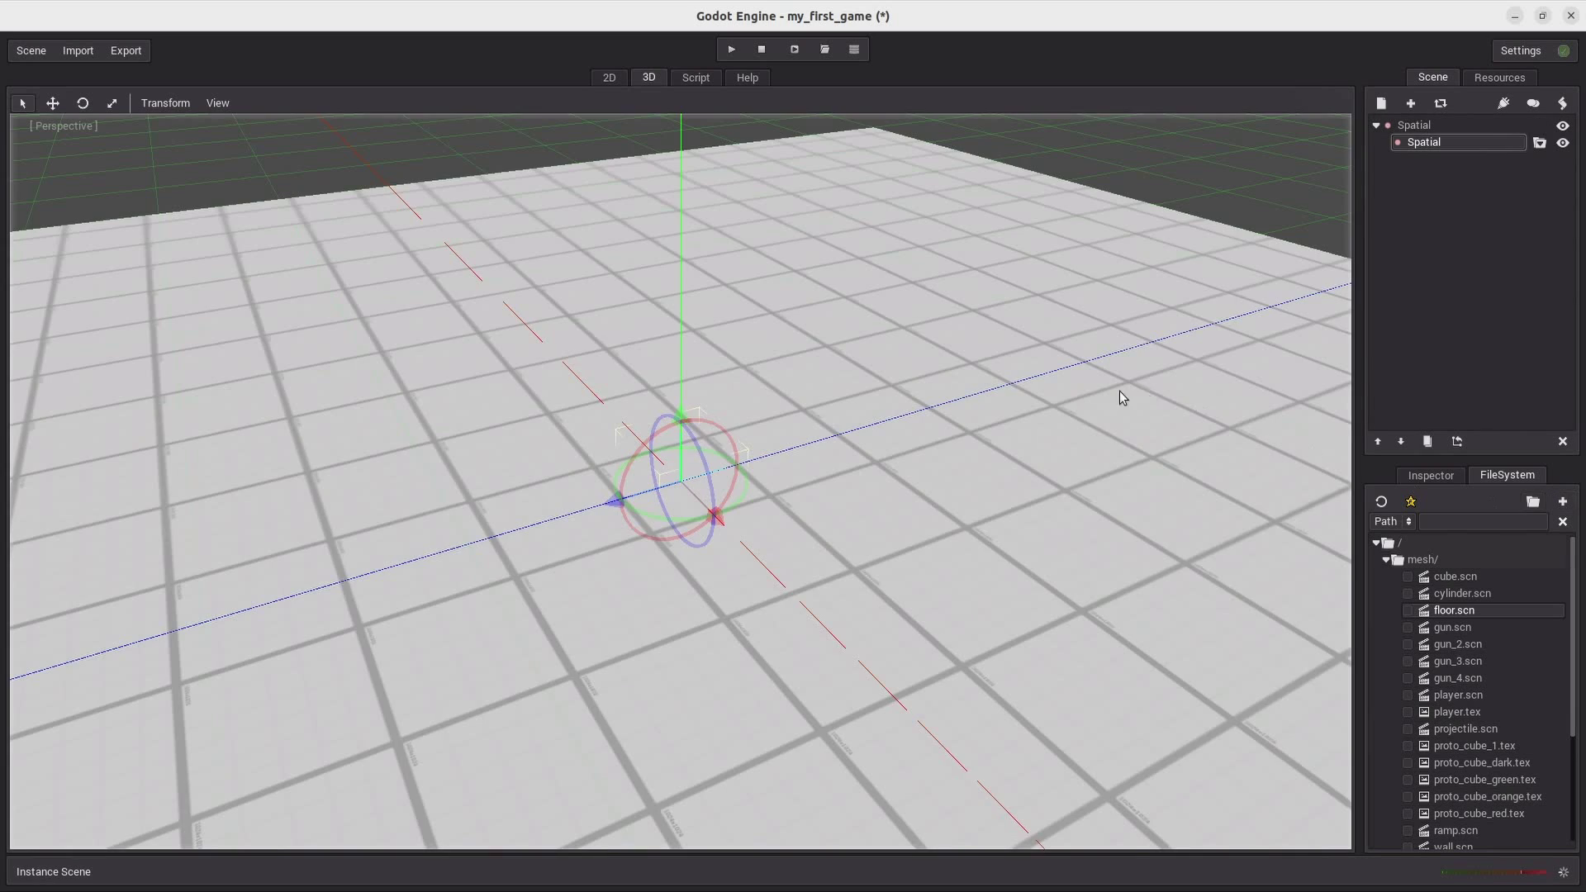
scroll(1105, 393, down, 10)
scroll(1497, 596, down, 3)
drag(1453, 739, 1471, 171)
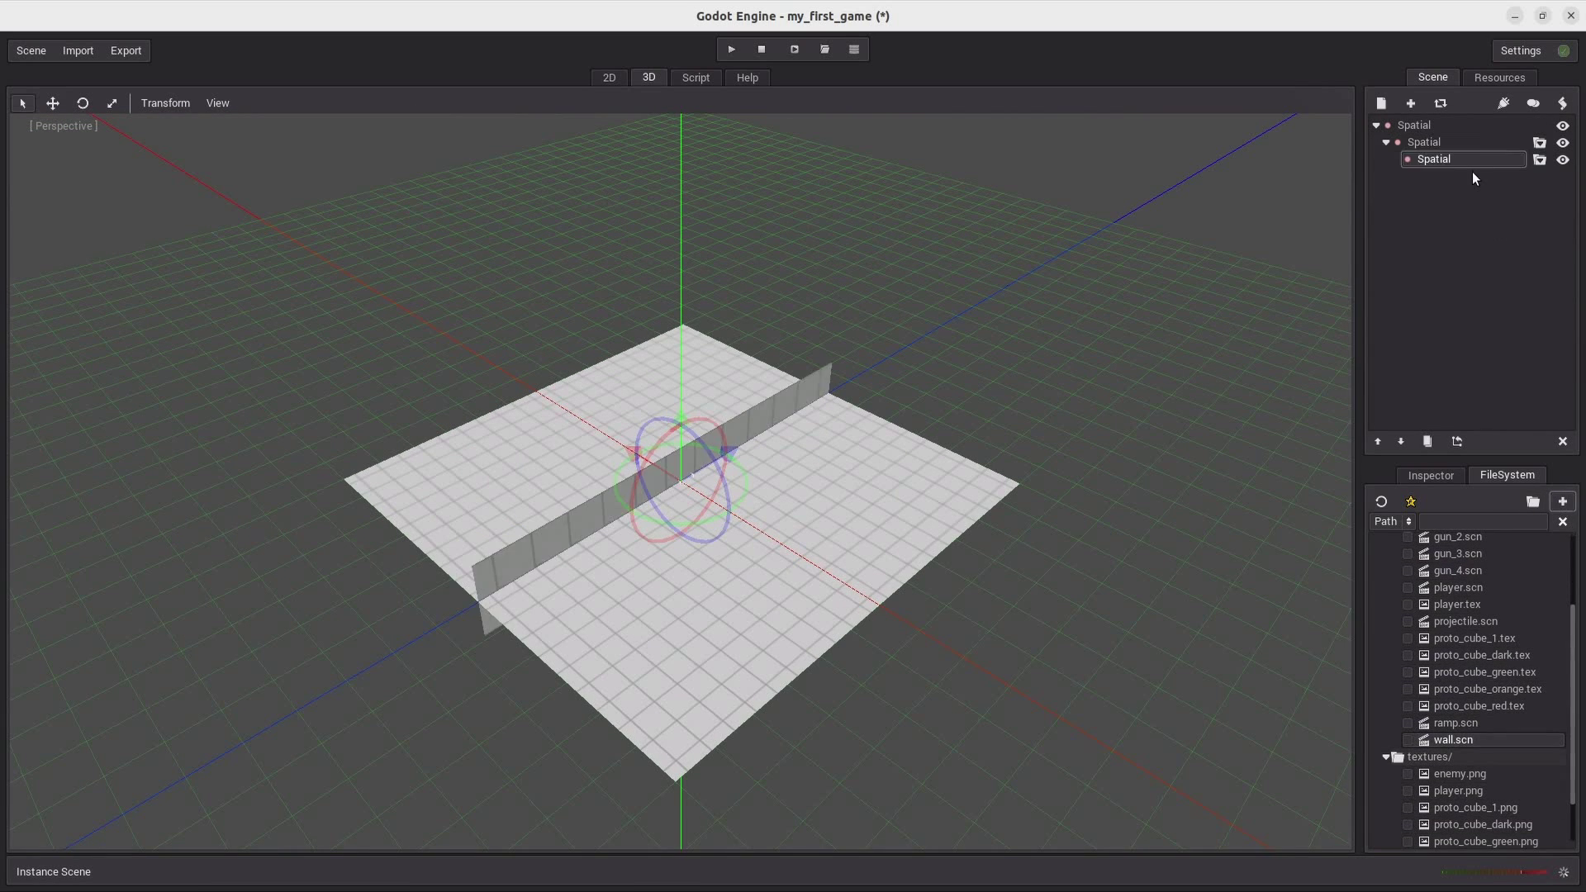
drag(672, 468, 497, 378)
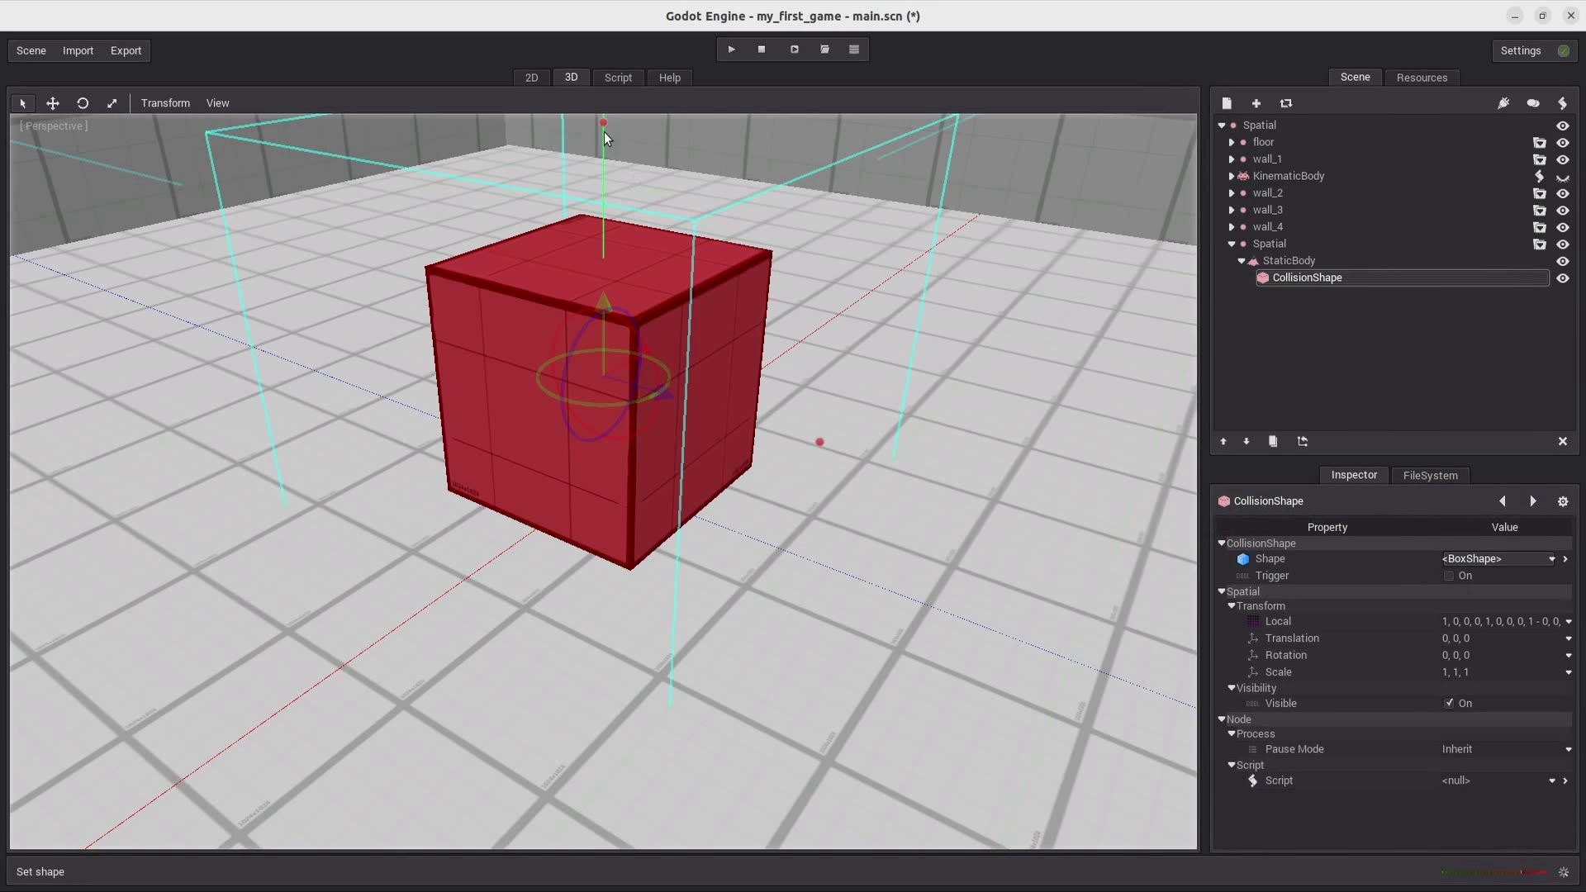
middle_drag(710, 408, 844, 405)
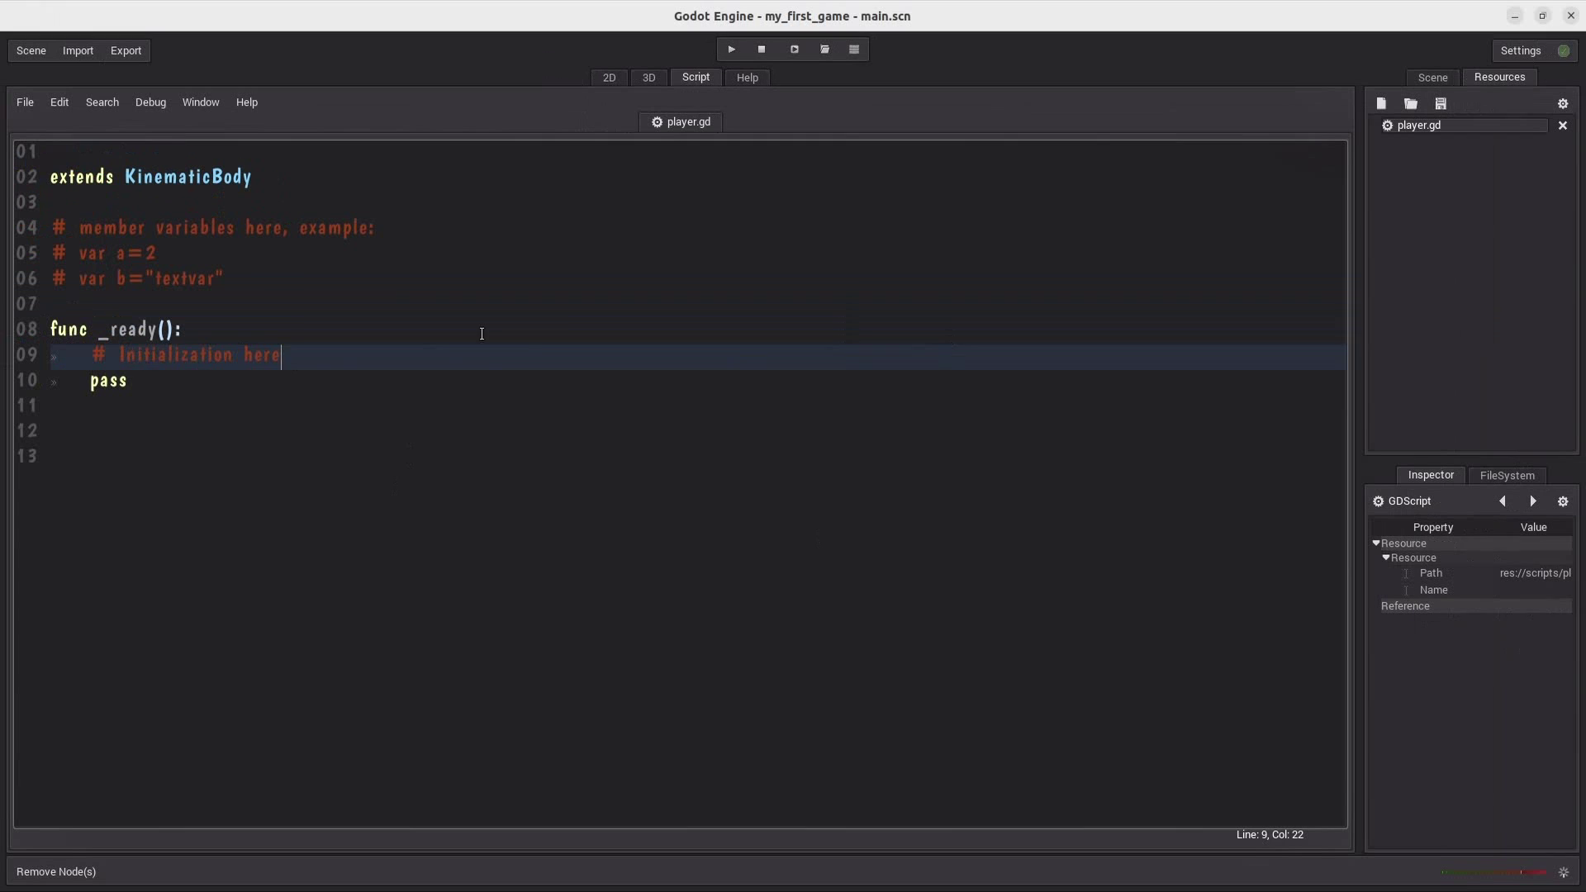
- Add a _process(delta) function calling move_and_slide(Vector3(0, 1.0, 0)) to player.gd and run the project
click(481, 477)
text(func _process(delta):)
key(Return)
text(move_and_slide(V)
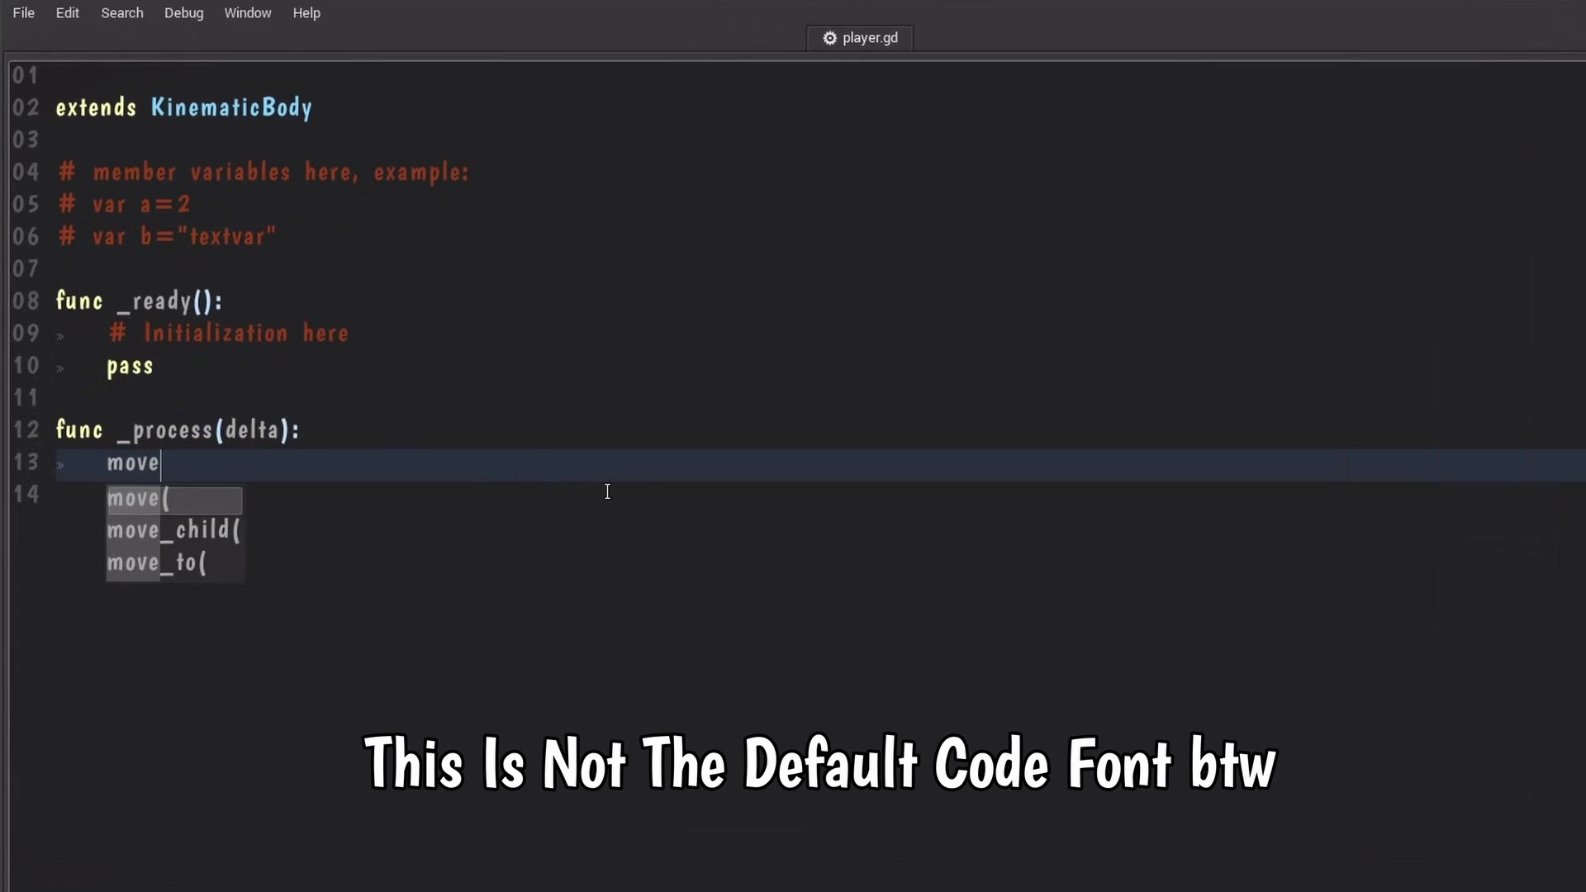
text(ector3(0, 1.0, 0)
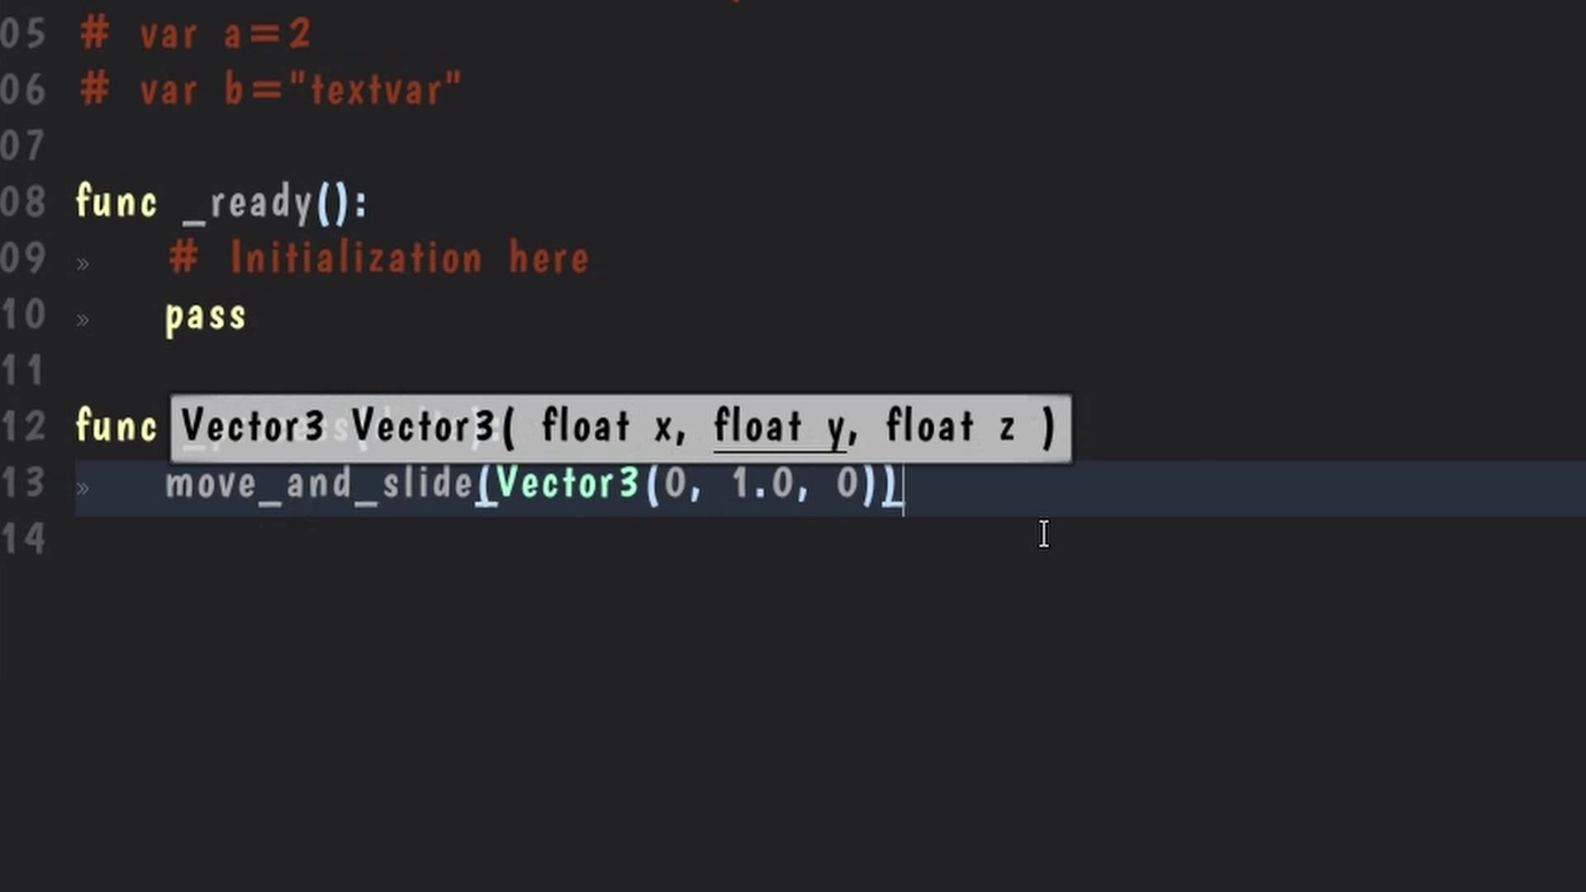
key(Down)
key(Up)
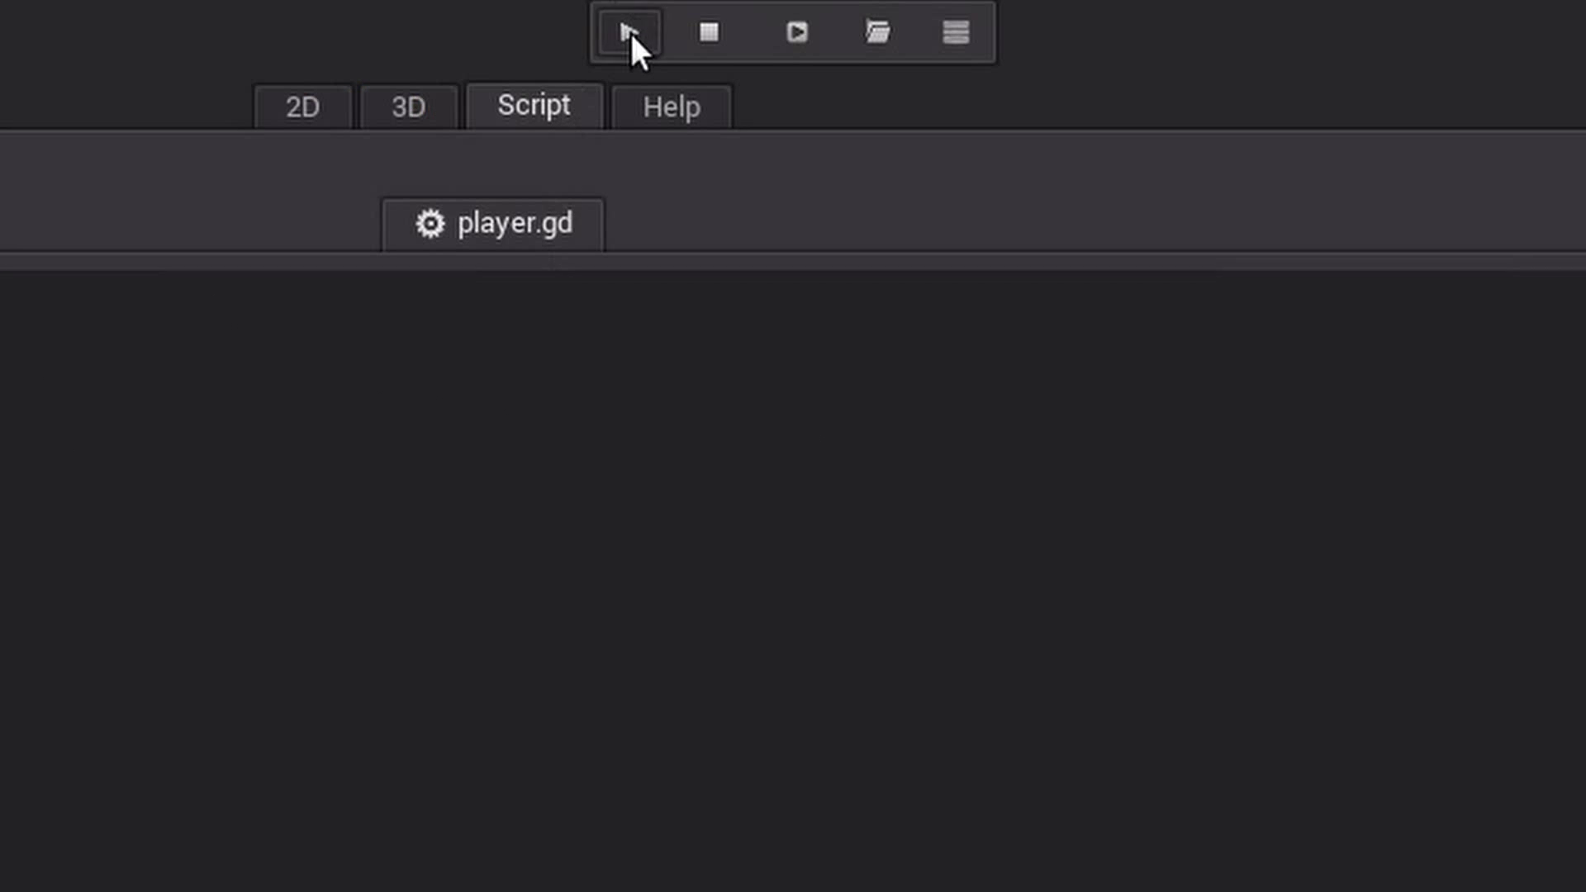
click(629, 32)
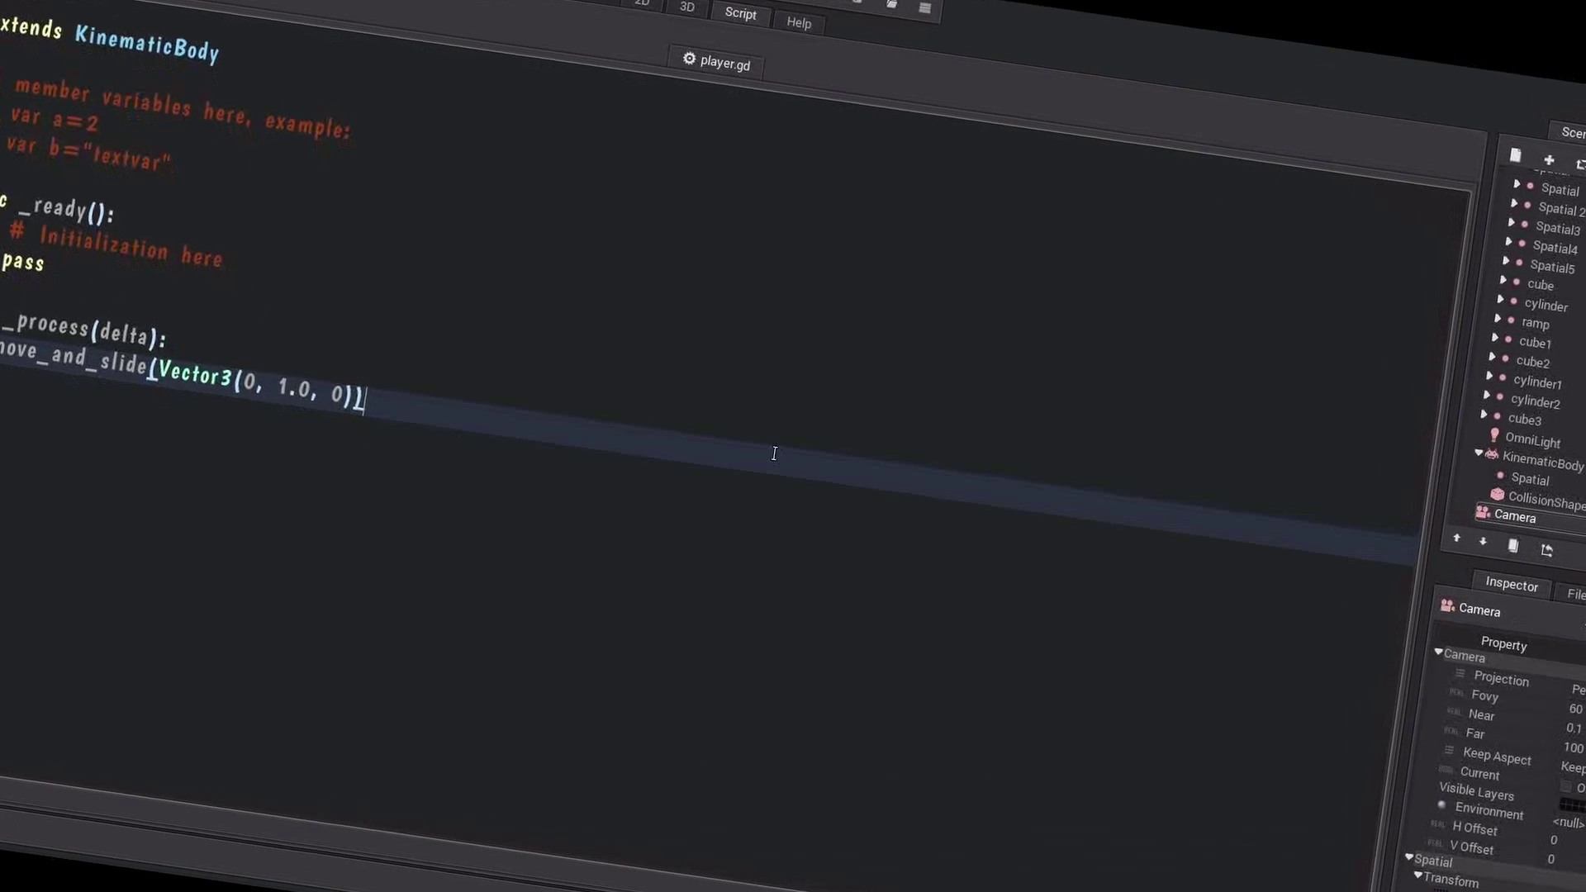
- Replace the initialization comment in the _ready function with set_process(true)
drag(477, 460, 49, 431)
drag(93, 354, 284, 354)
text(set_proc)
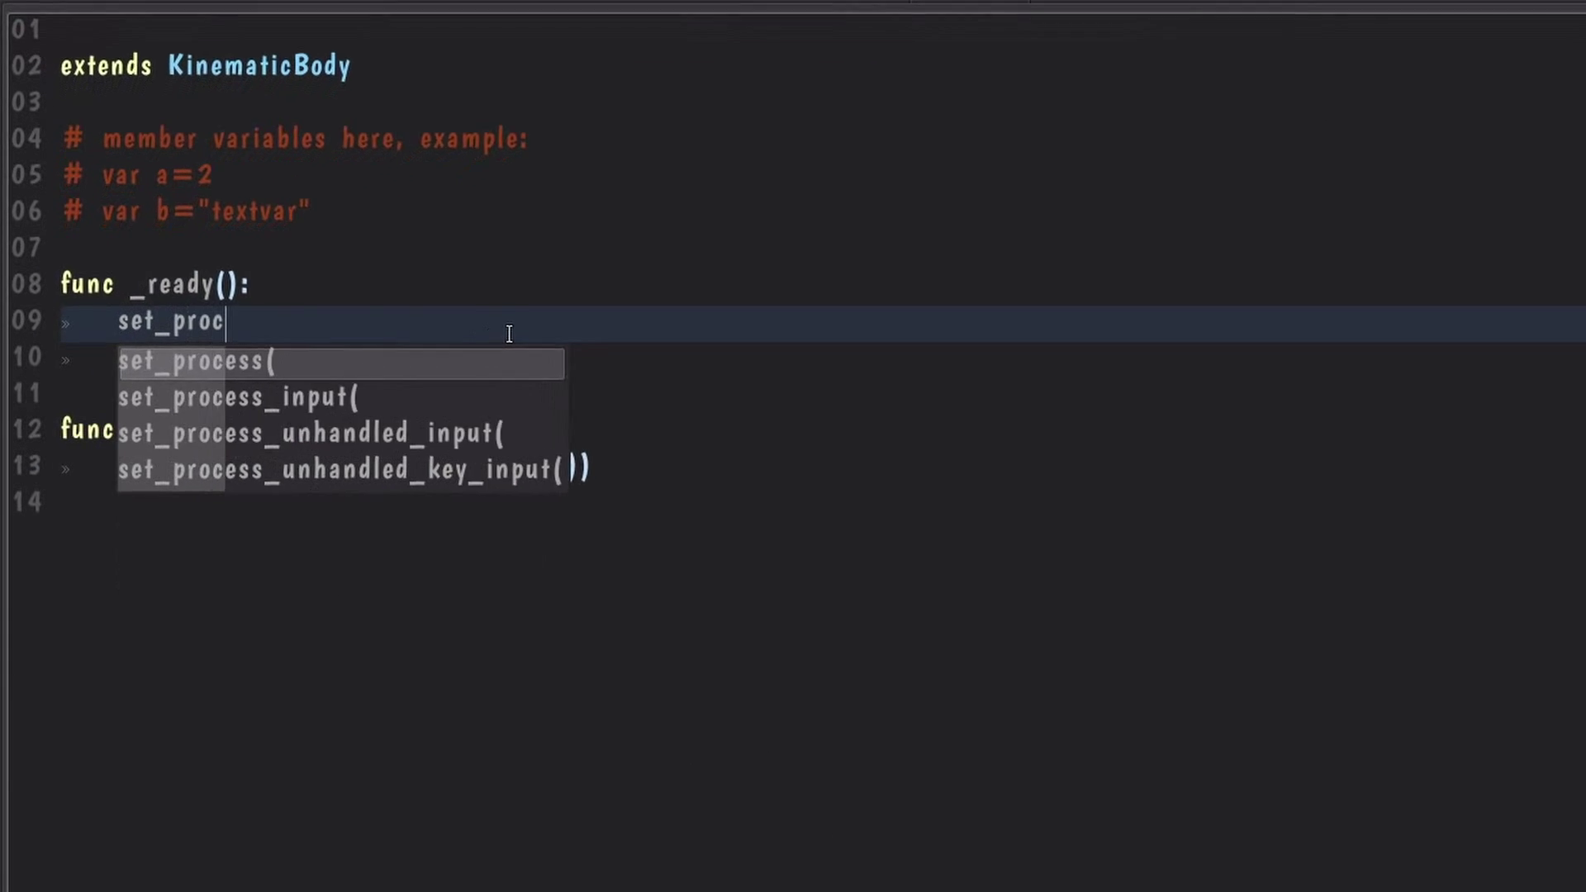
key(Return)
text(true))
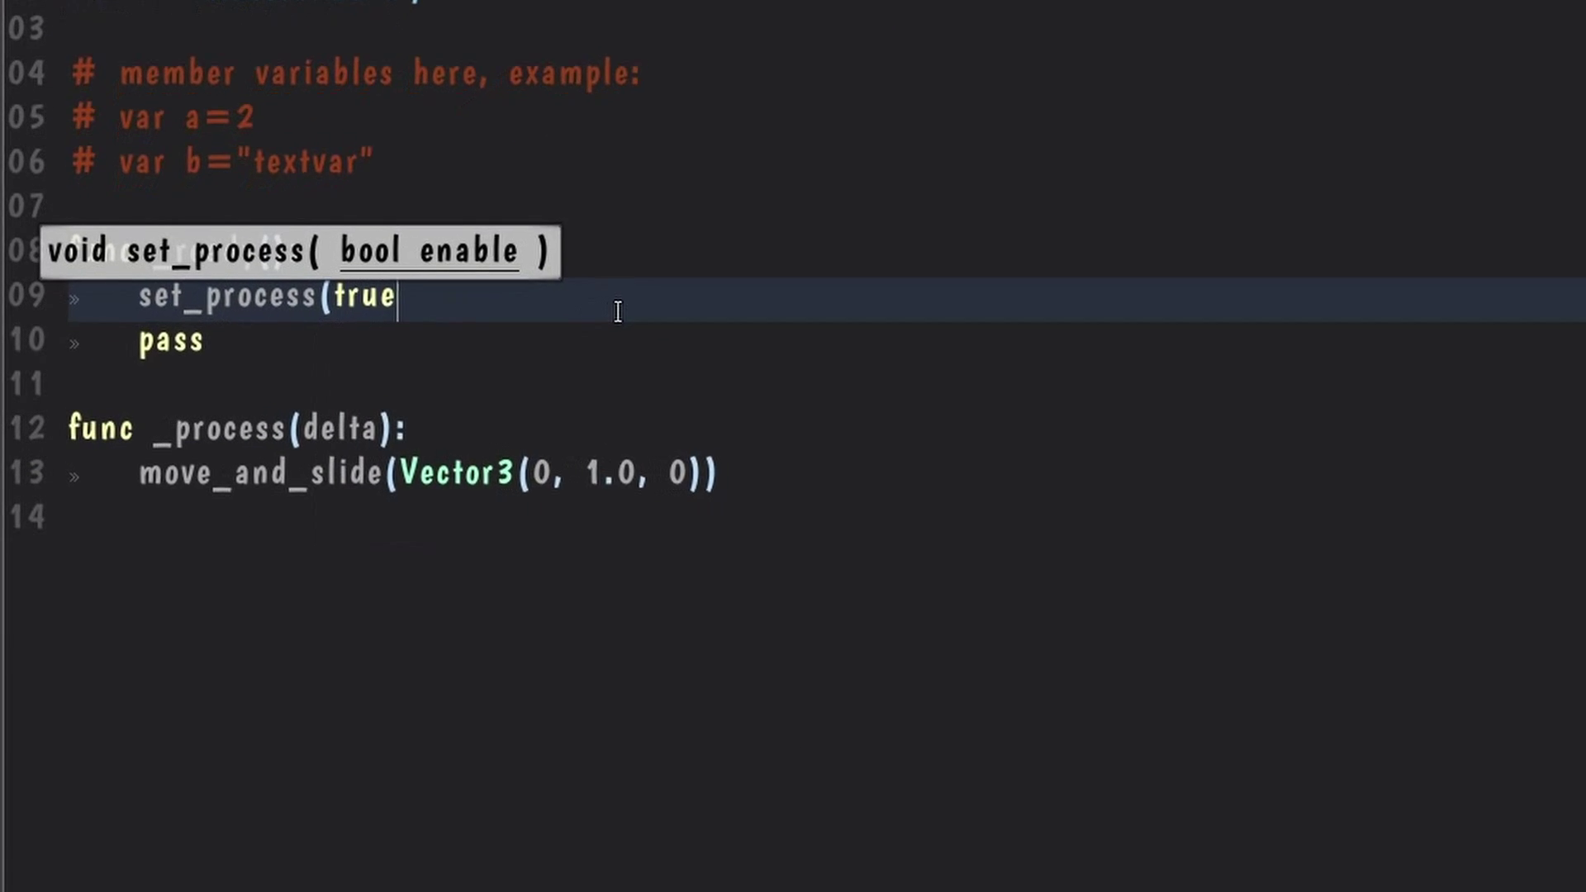
- Change the move_and_slide call in player.gd to move(Vector3(0, 1.0, 0)) and select the processing function's lines
click(818, 299)
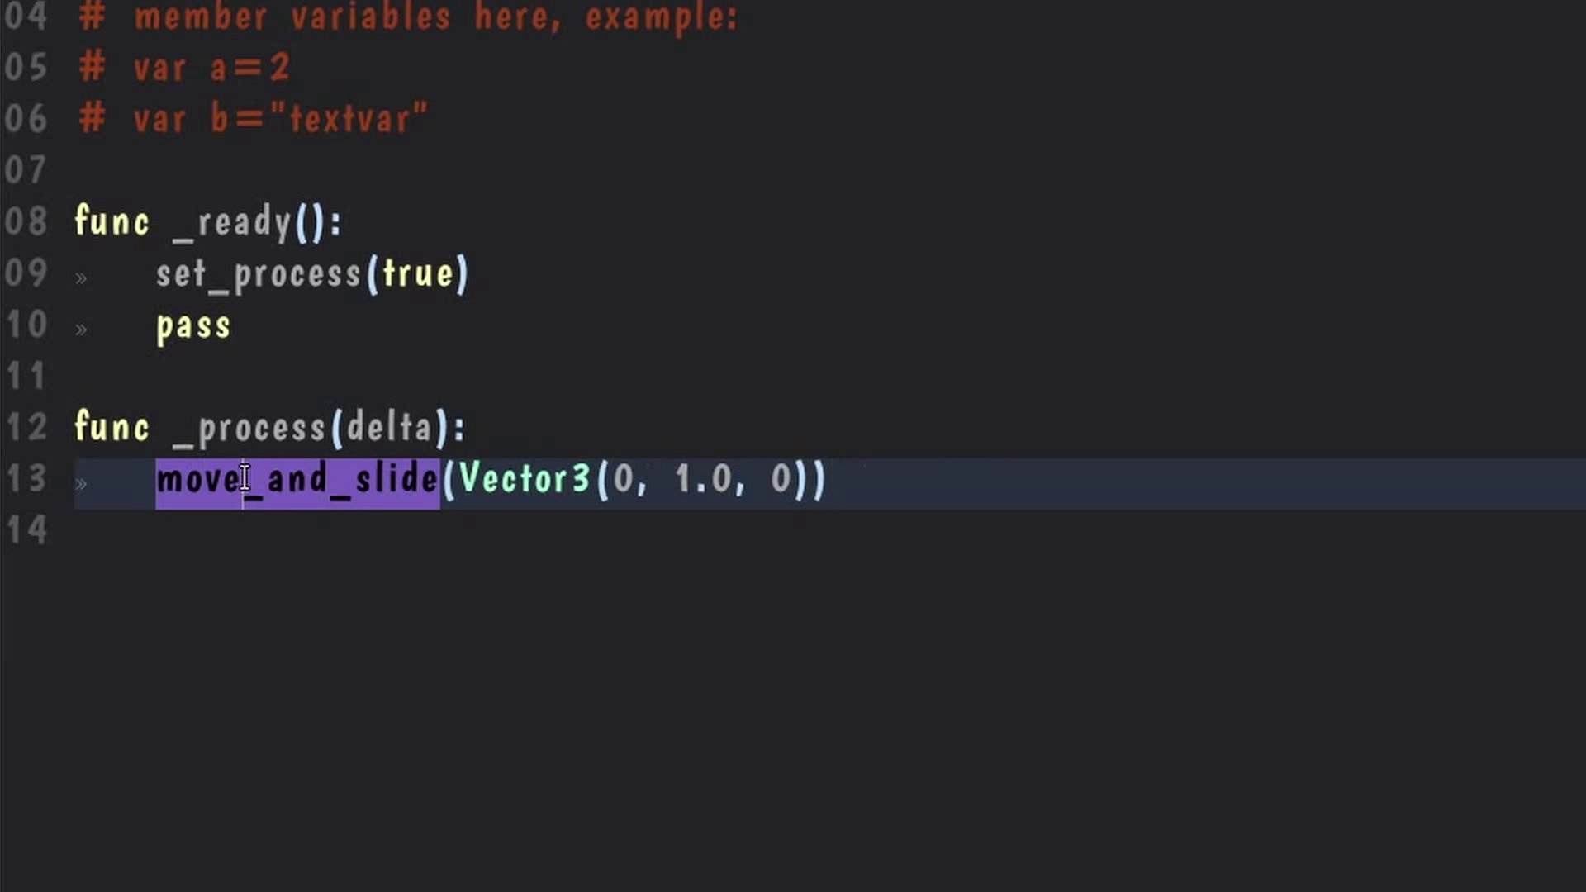
text(move(Vector3(0, 1.0, 0)
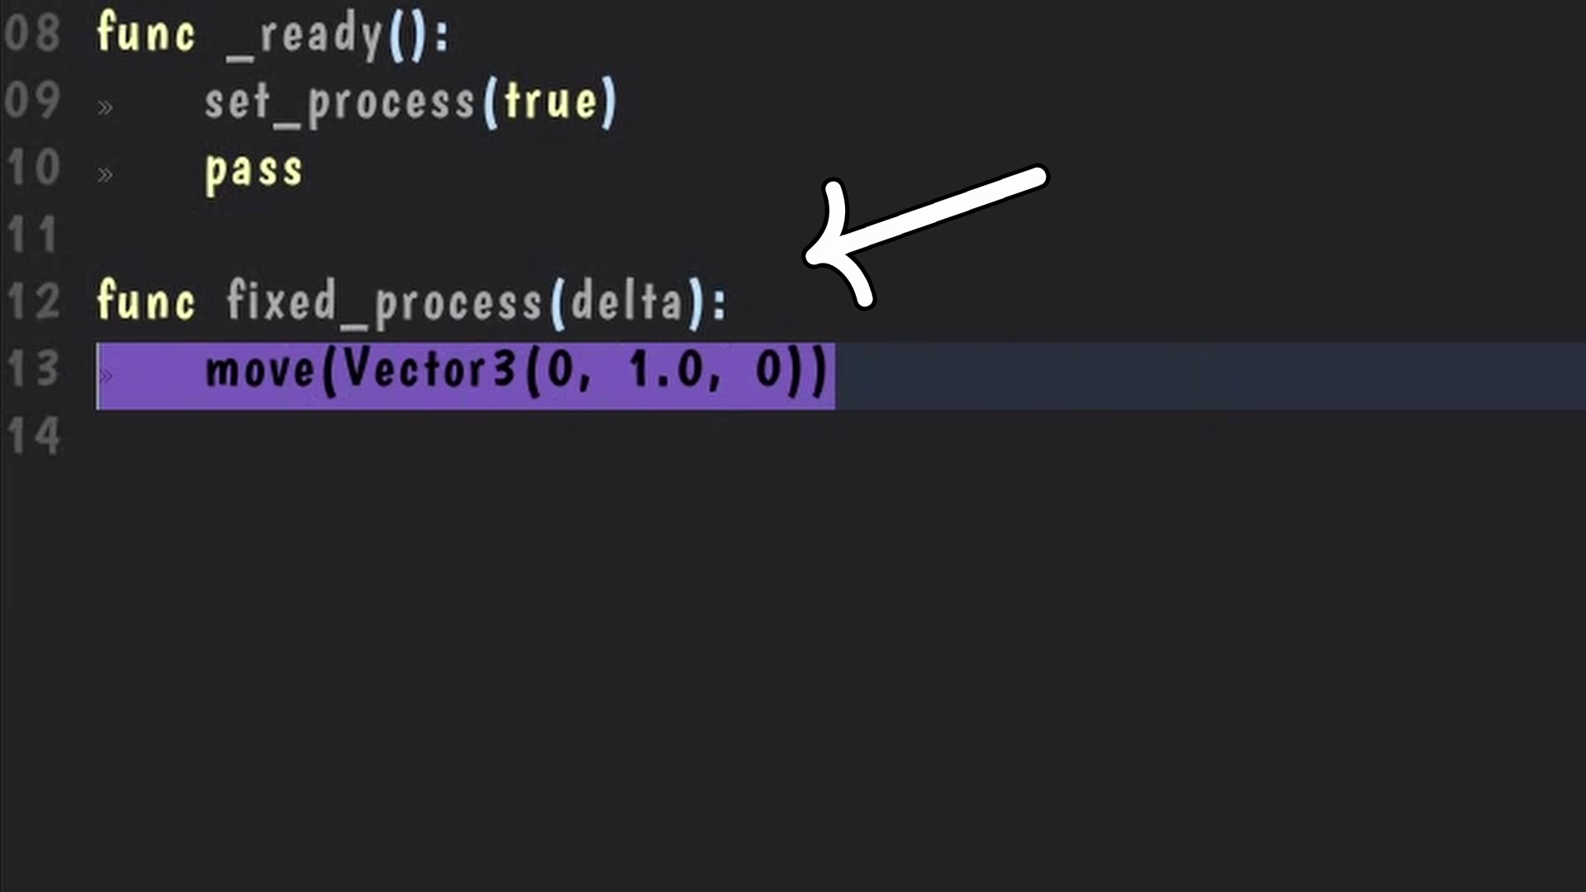
drag(97, 302, 881, 344)
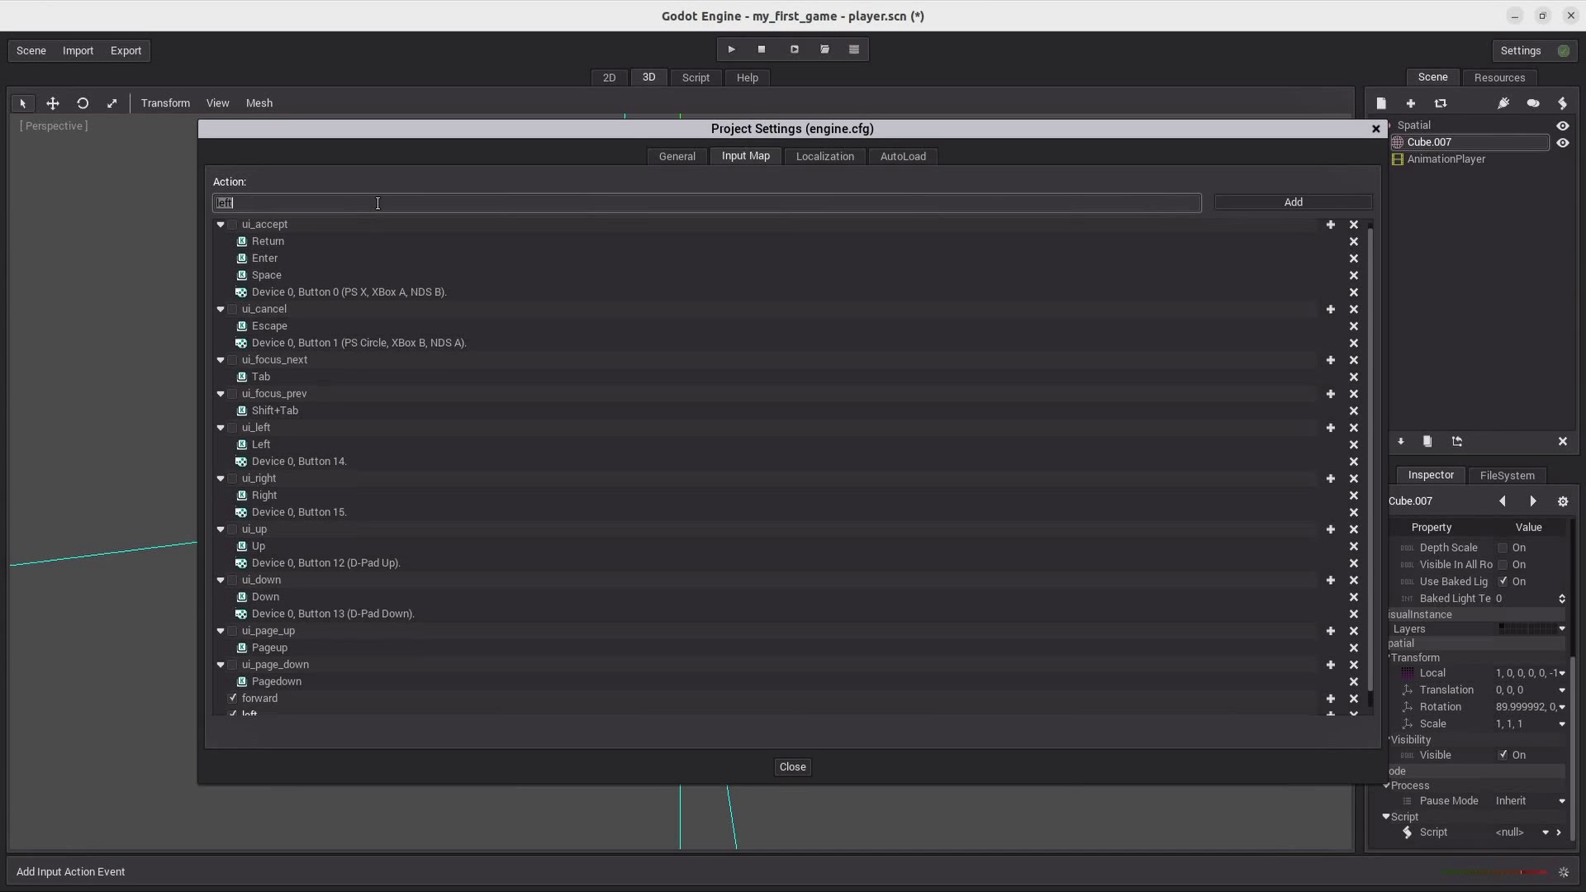
- Add the actions right and backward to the project's input map and start adding an event to an action
text(right)
key(Return)
text(backward)
key(Return)
click(1329, 647)
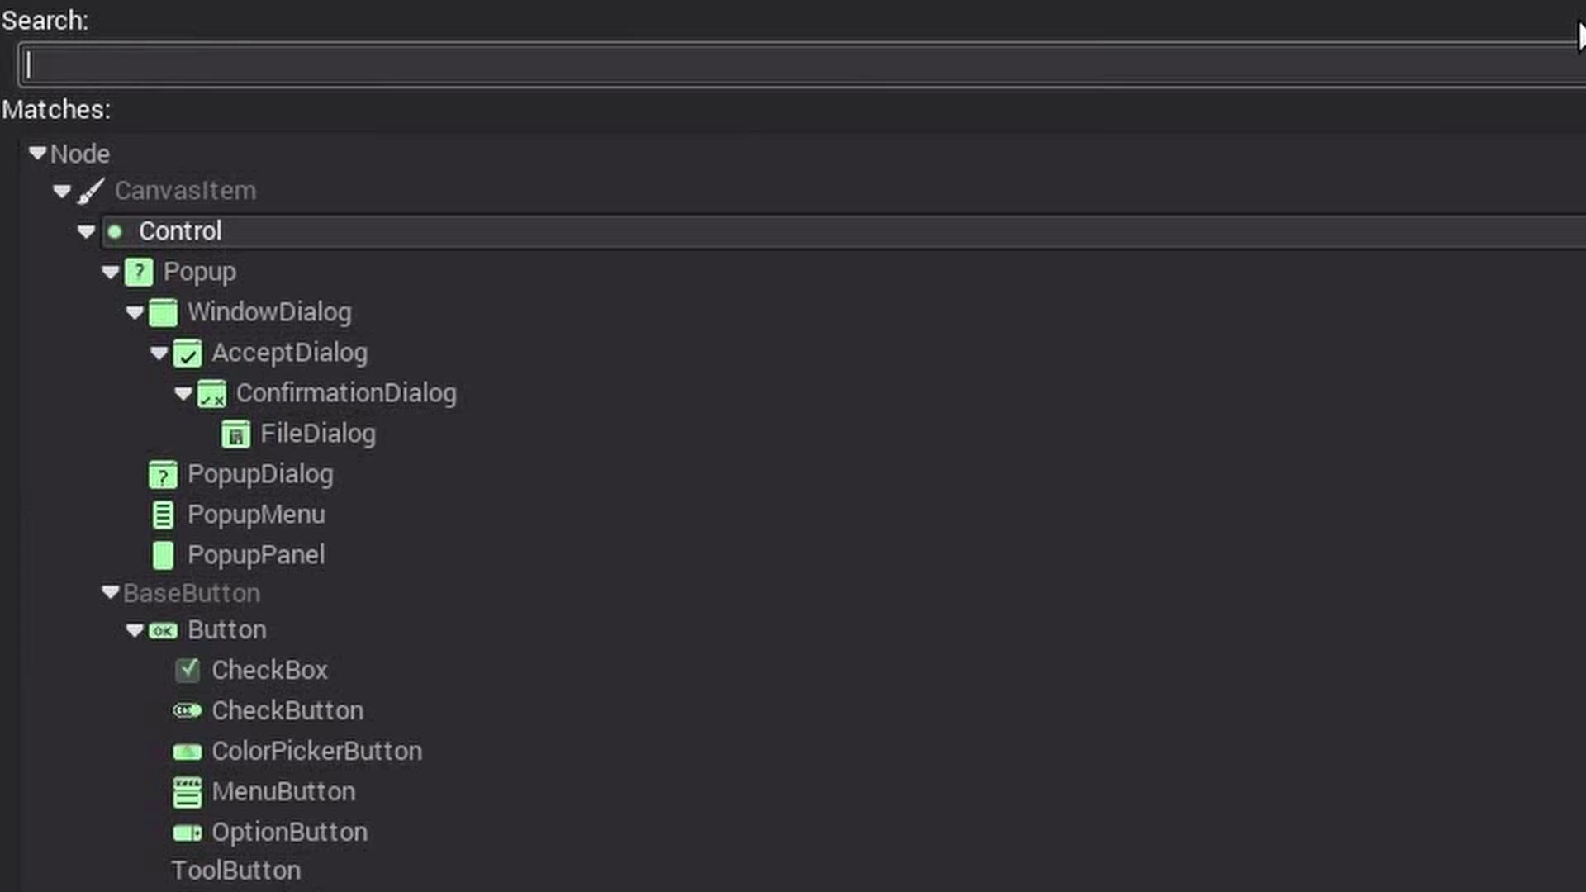
- Add an AnimationPlayer node to the player and open its idle animation for track editing
text(animati)
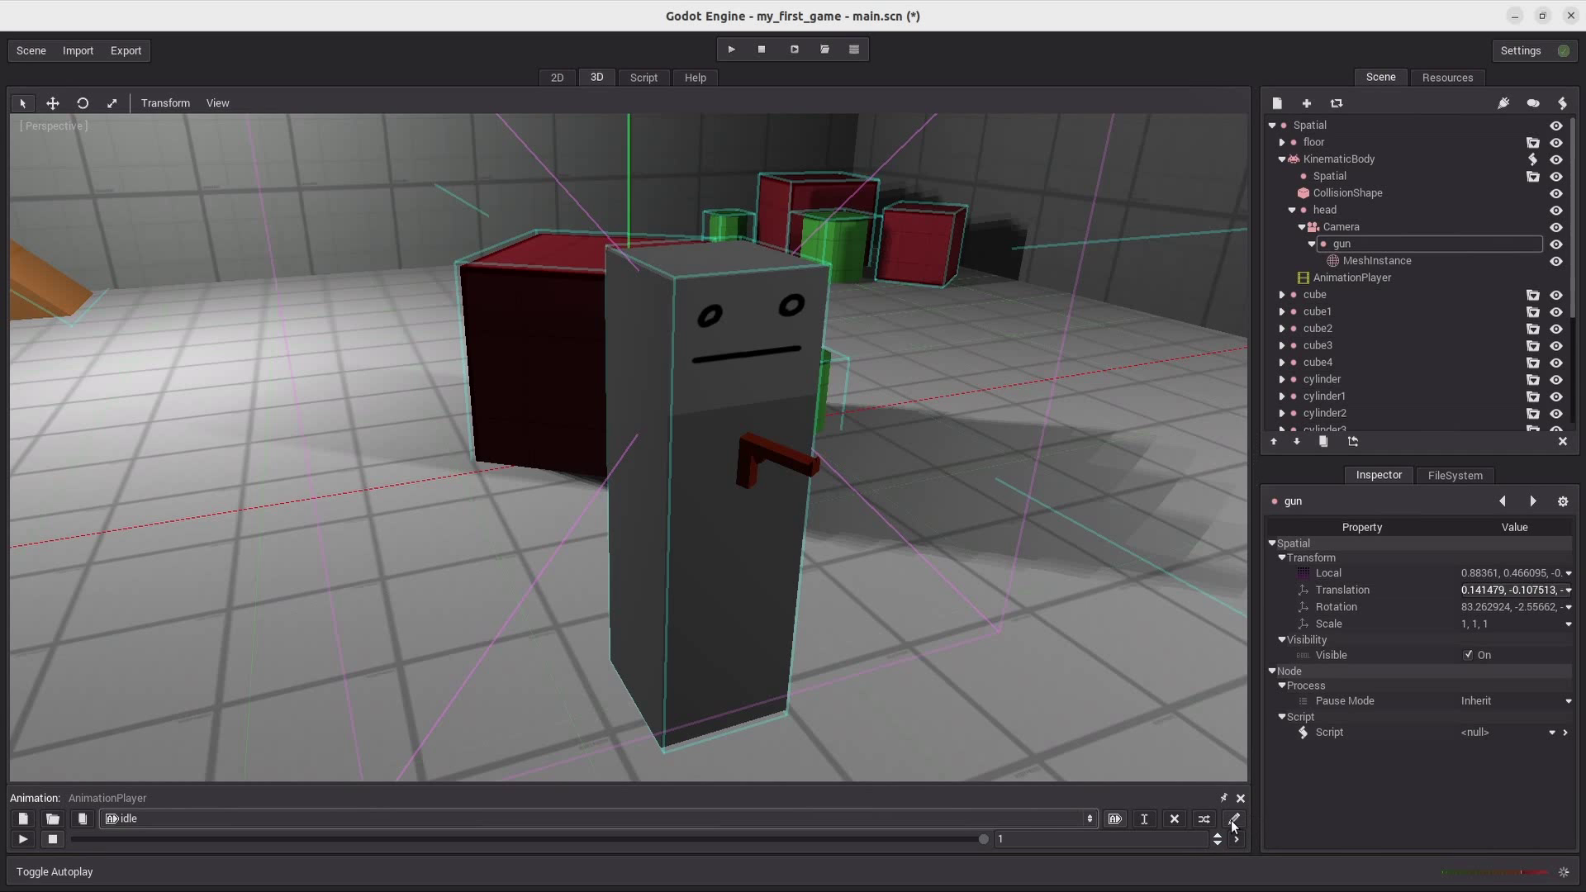
click(1233, 819)
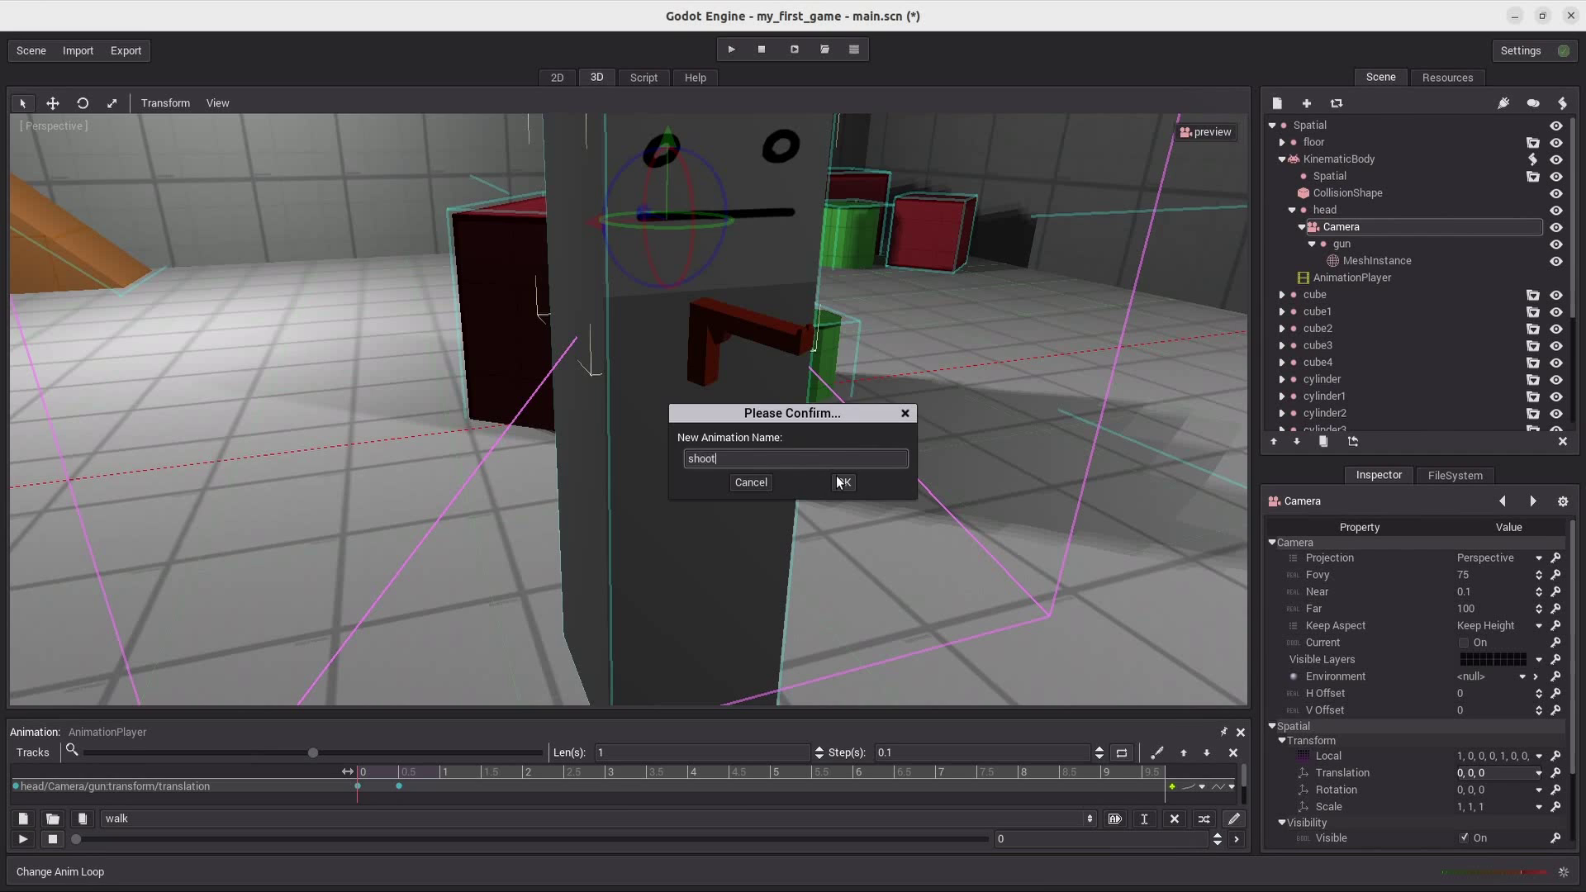
- Create an animation named shoot, move the gun slightly for its 0.5 s pose, and open the animation length for editing
click(839, 481)
click(1364, 244)
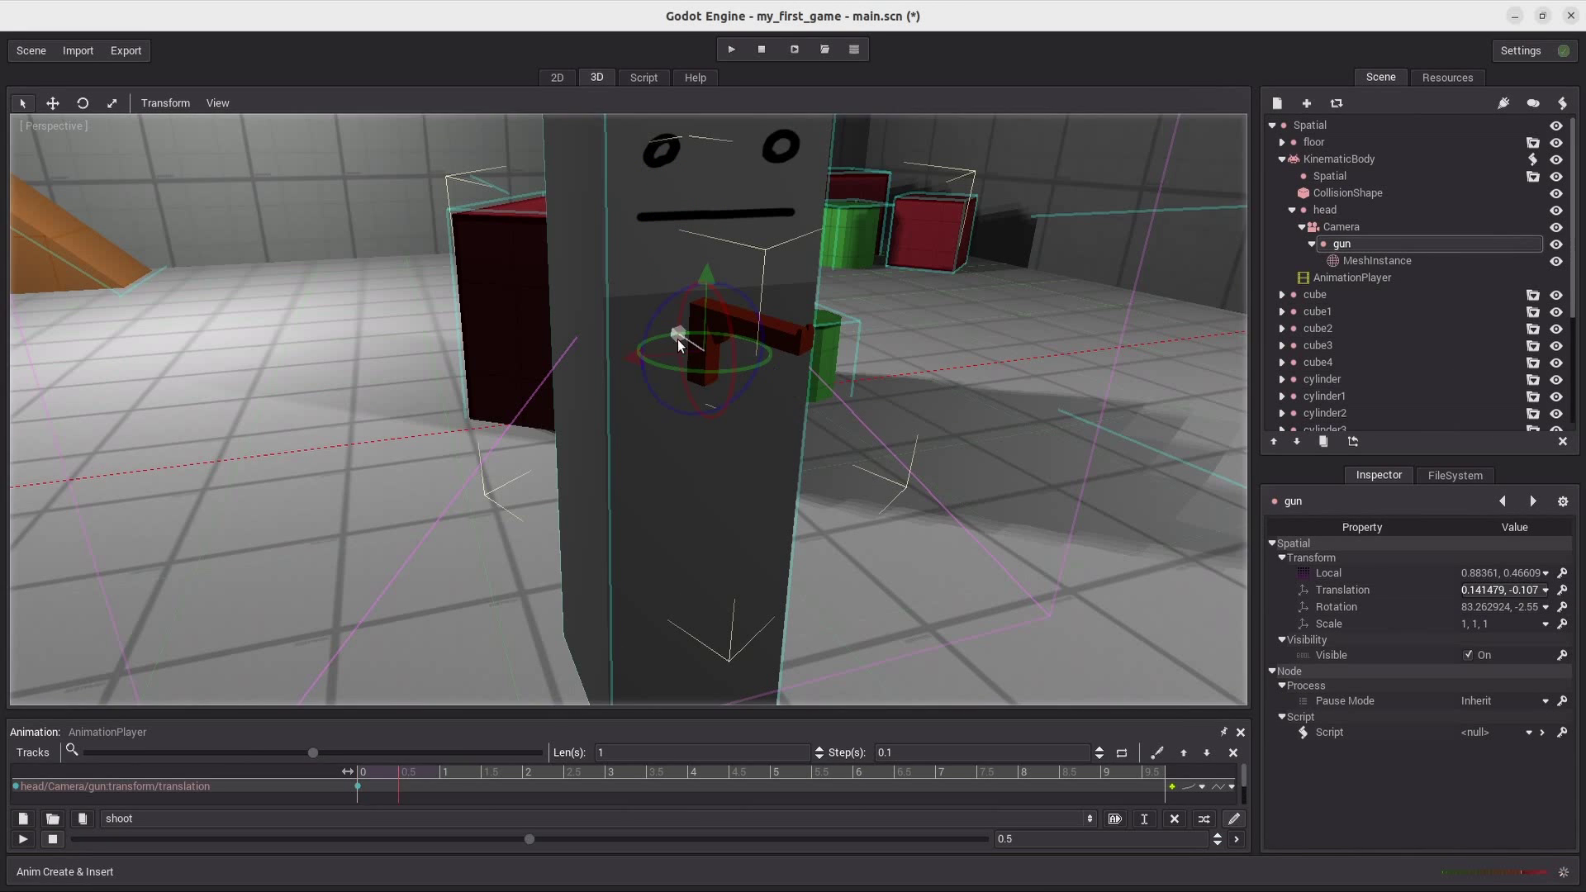
drag(678, 346, 686, 380)
click(416, 772)
click(701, 752)
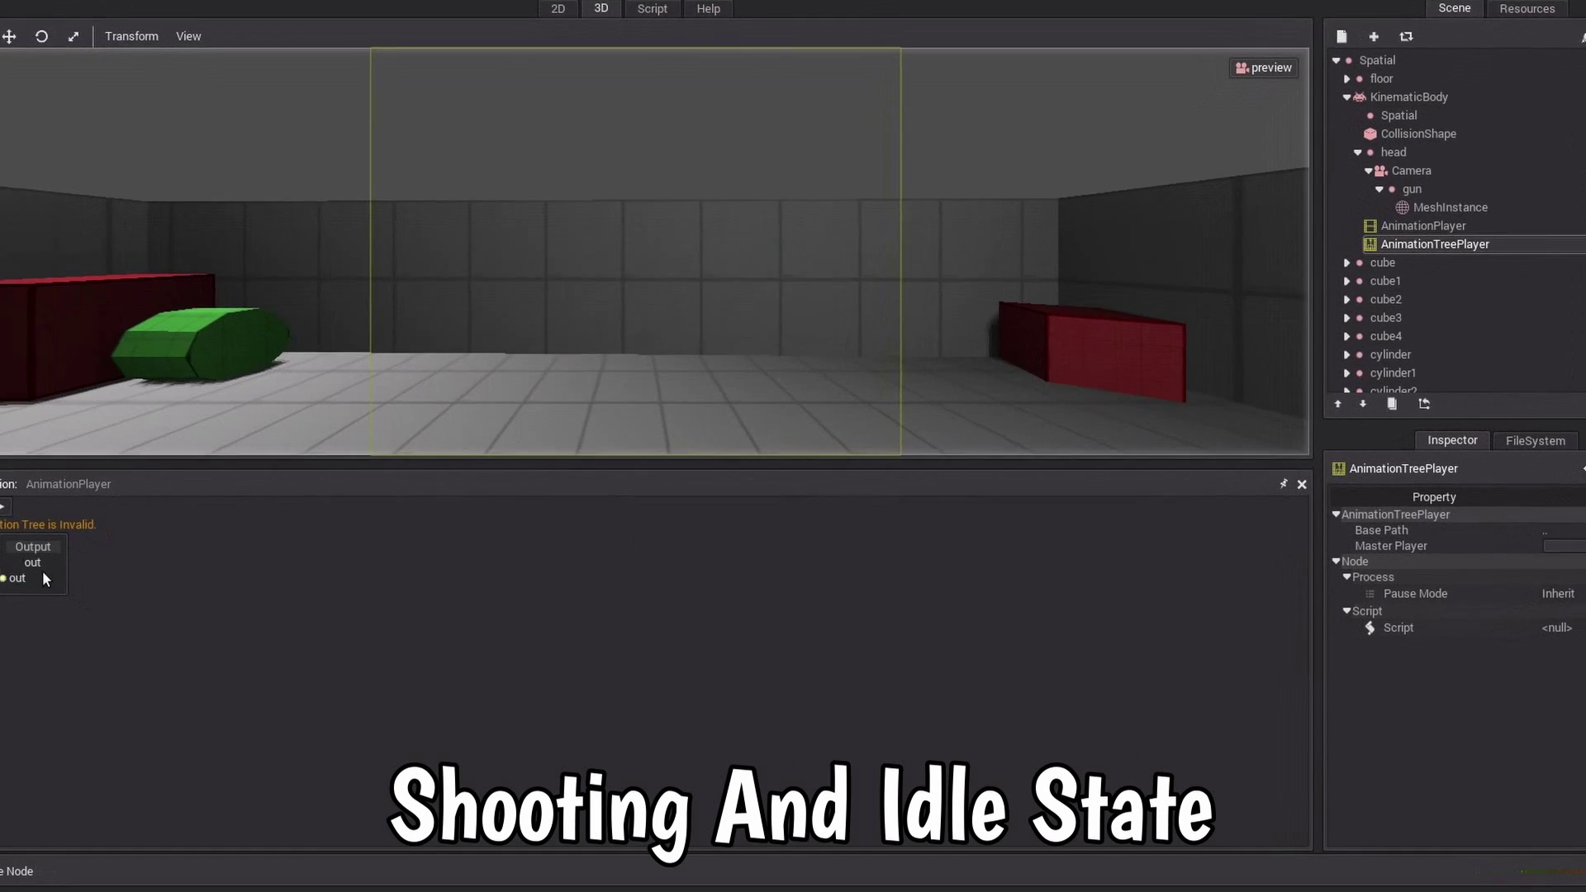
- In the animation tree, reposition the Output node, load idle into the Animation node and connect it to Output
drag(42, 571, 567, 661)
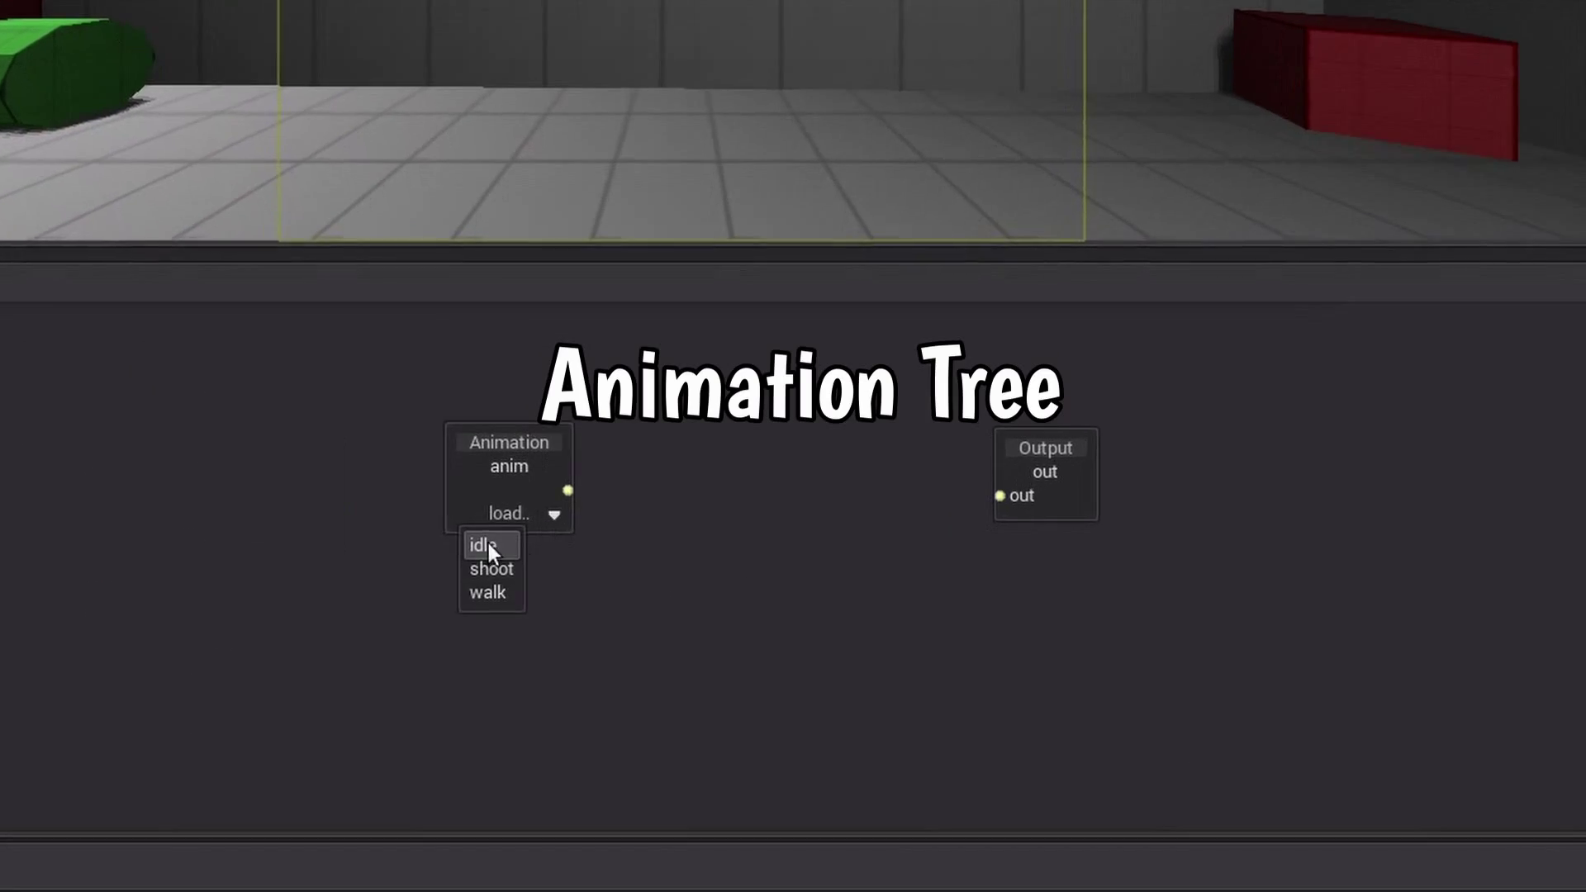
click(488, 542)
drag(567, 471, 1018, 479)
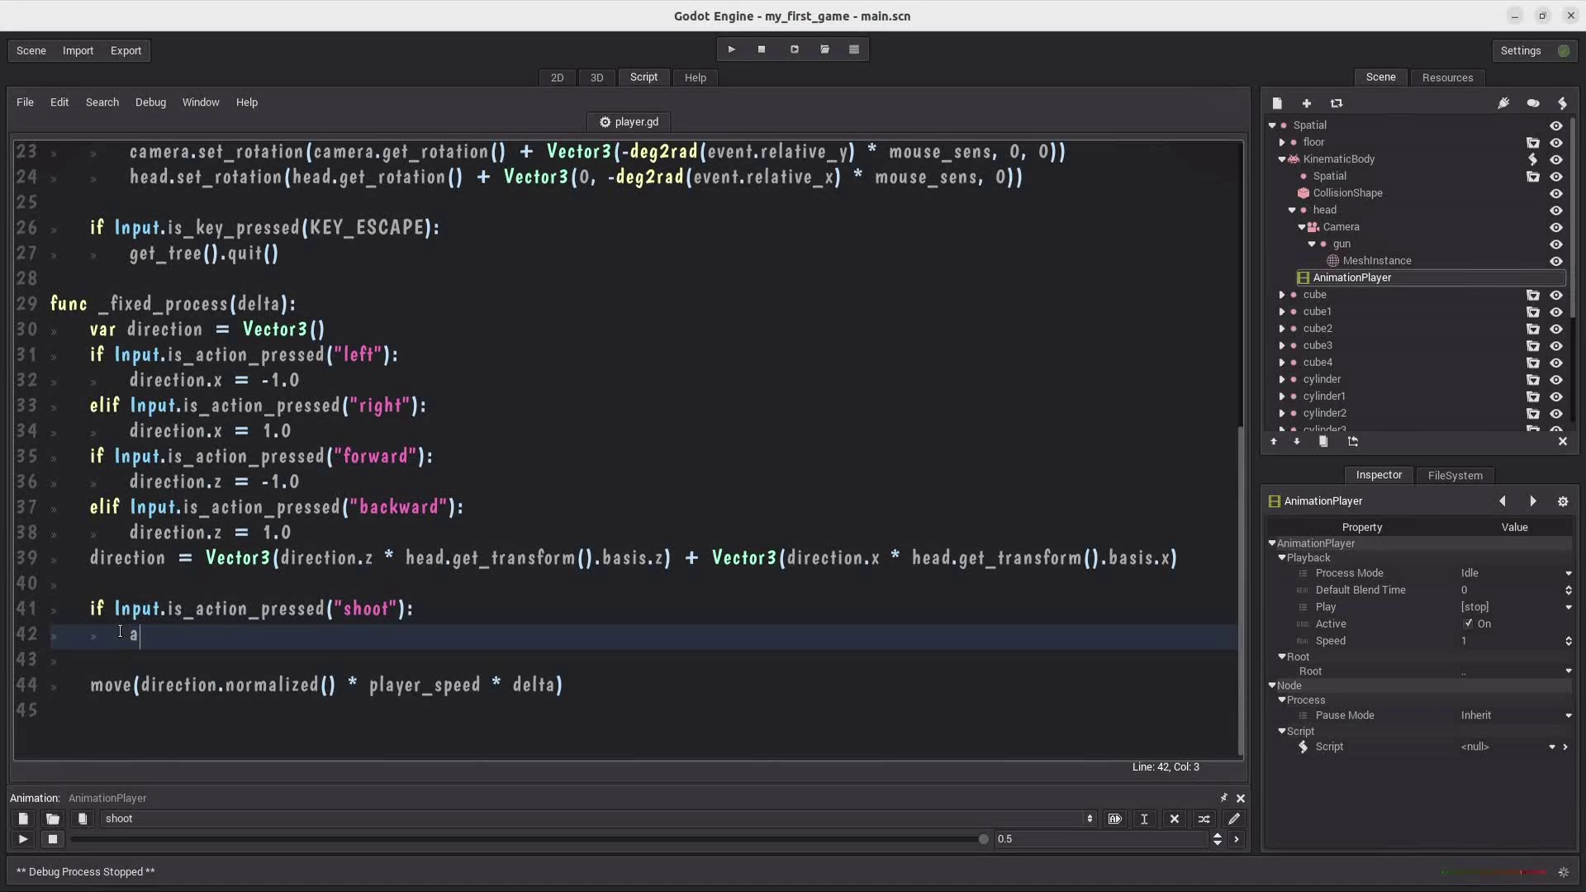
- Call animation_player.play("shoot") inside the shoot input condition of player.gd
text(animation_player.p)
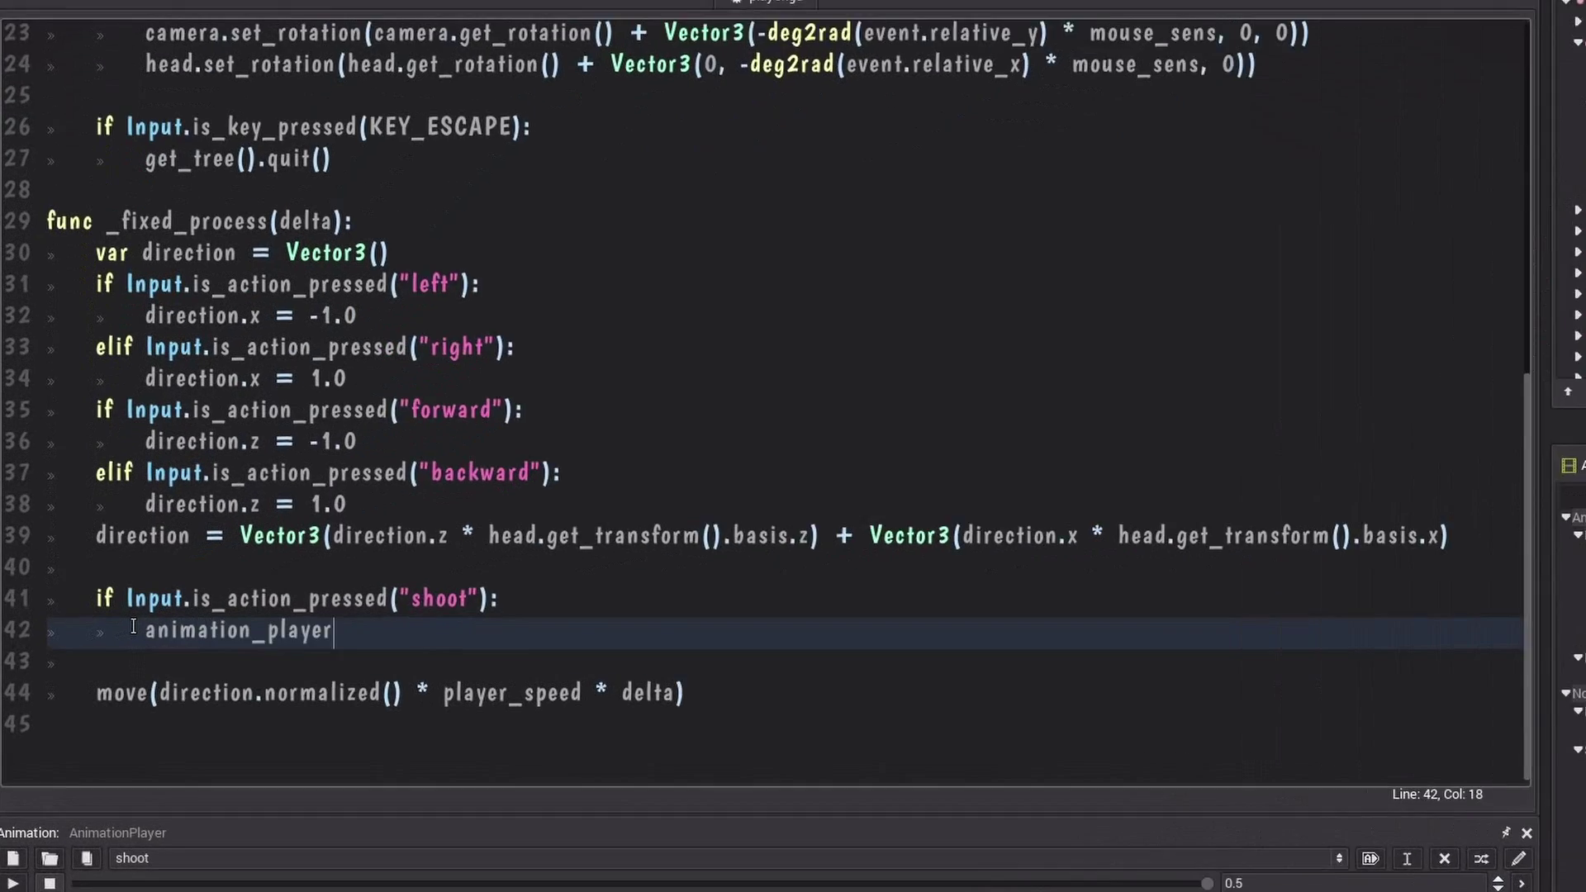
text(lay("shoot"))
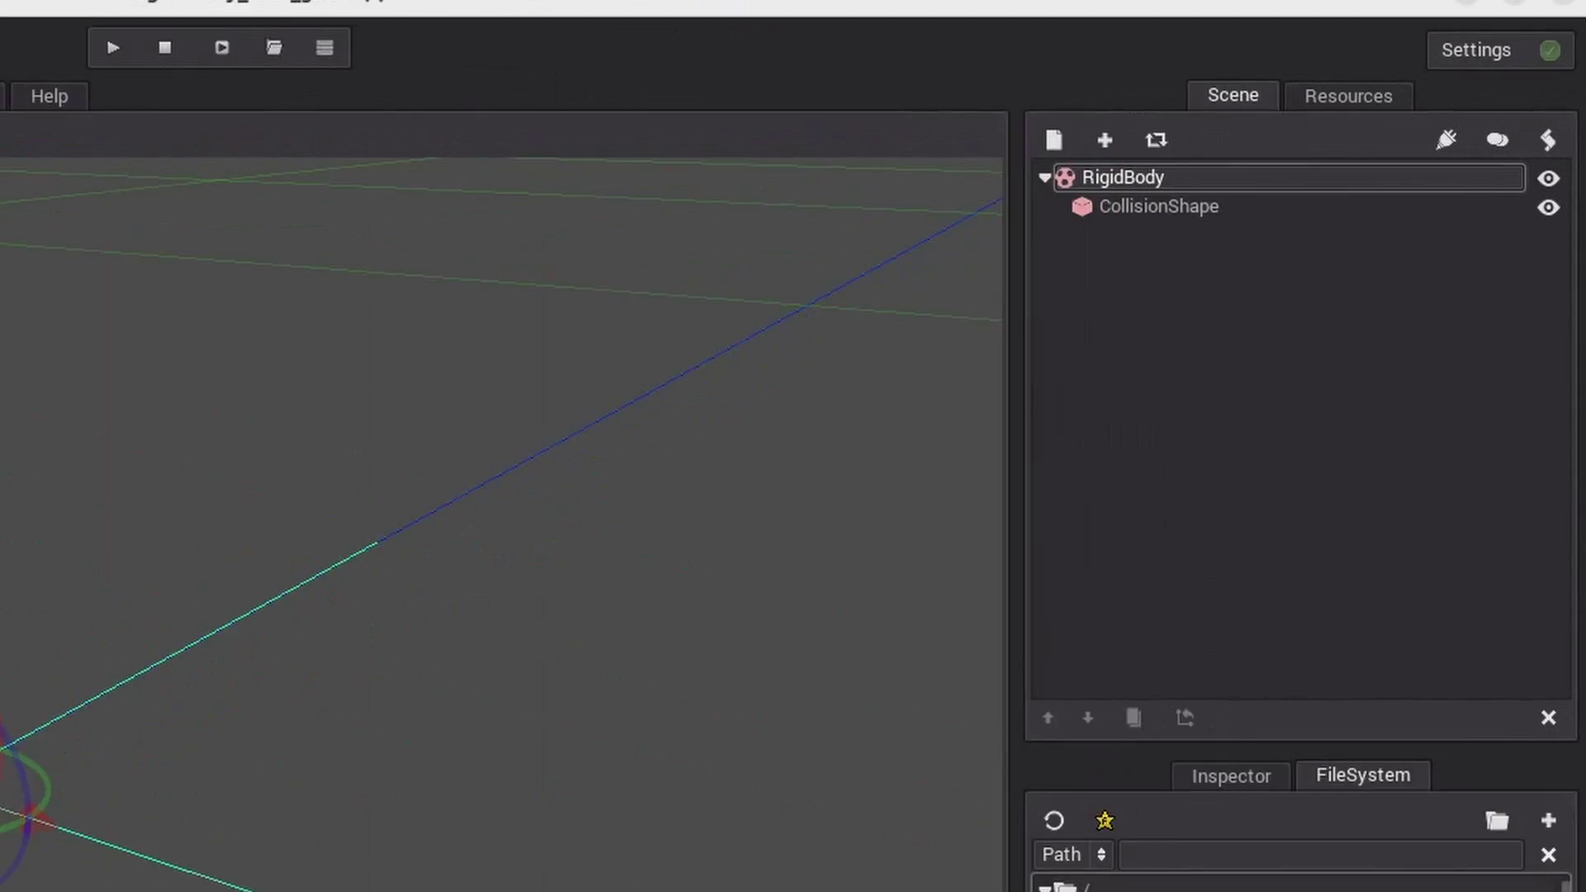
drag(1314, 641, 1006, 426)
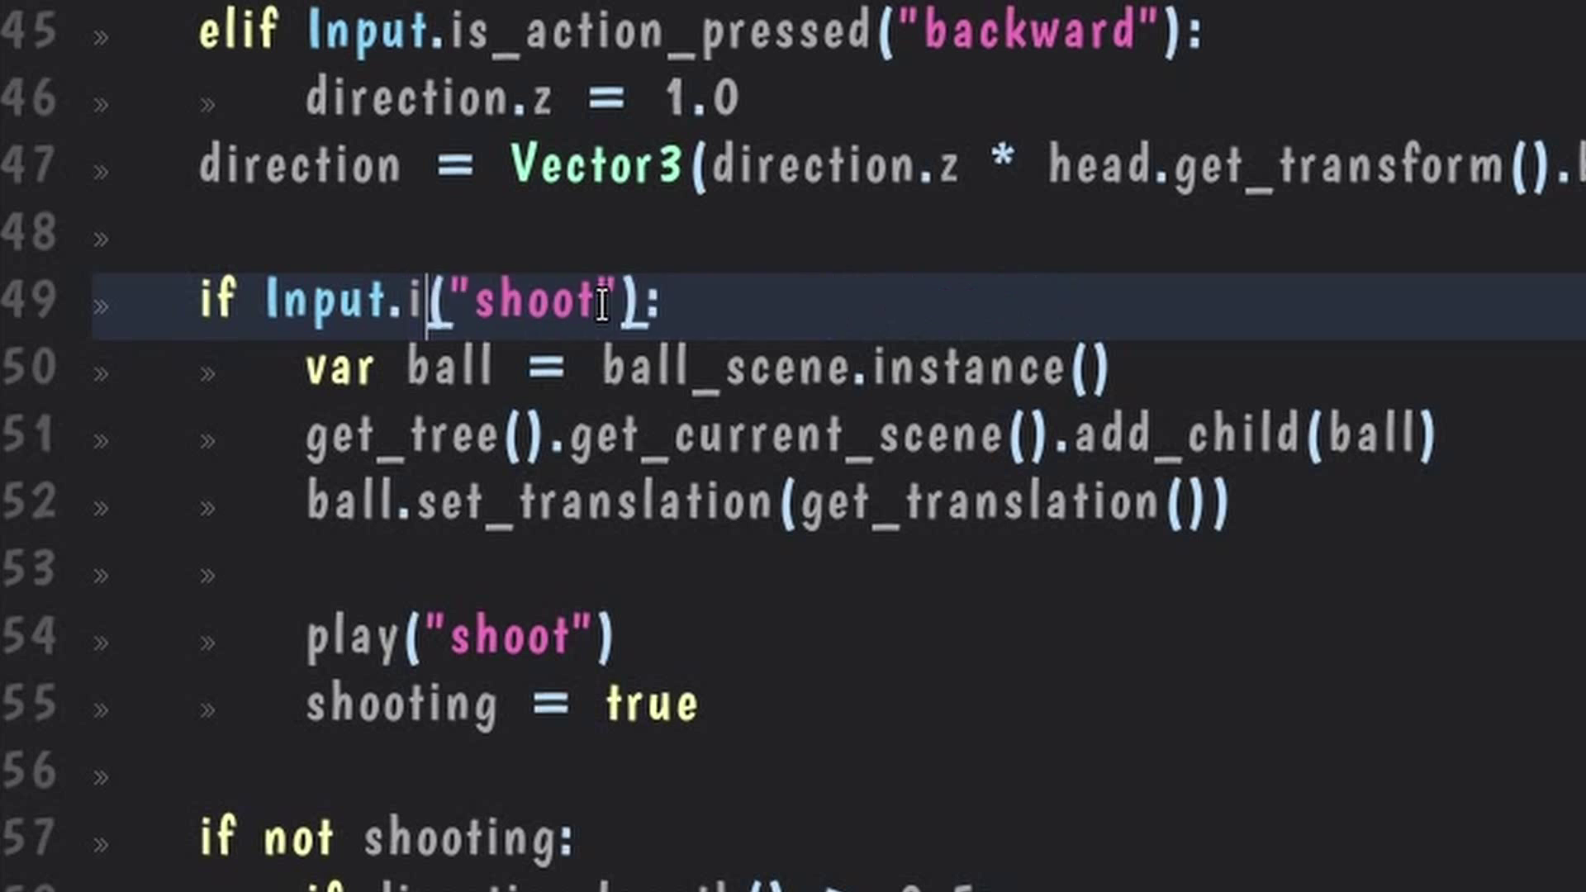
- Use Input.is_action_pressed for the shoot condition and add the line time_collapsed += delta above it
text(s_ac)
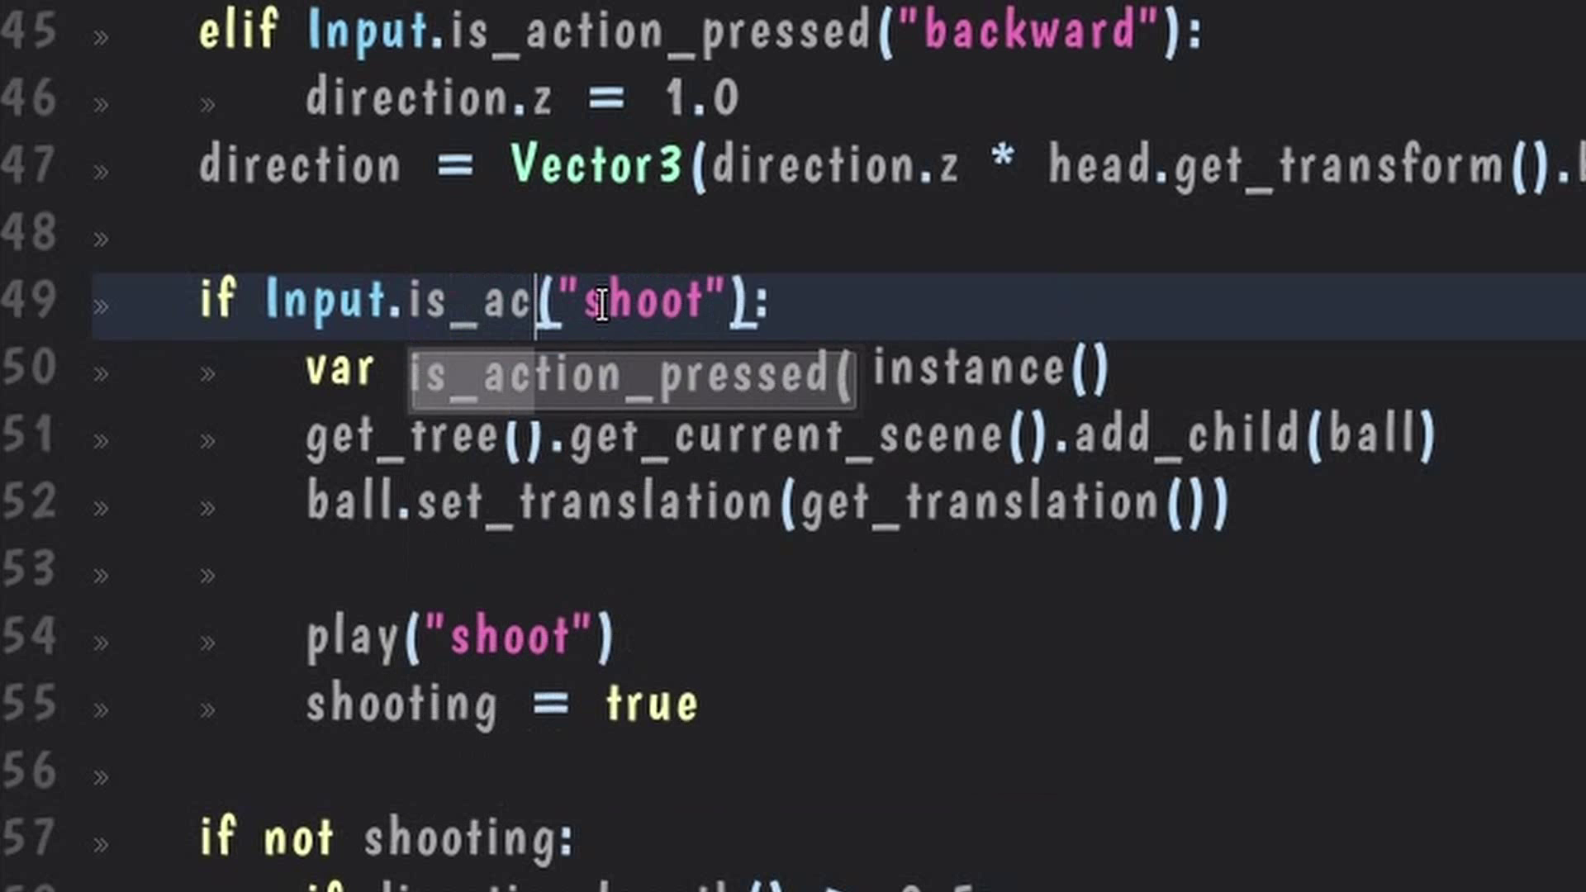
key(Return)
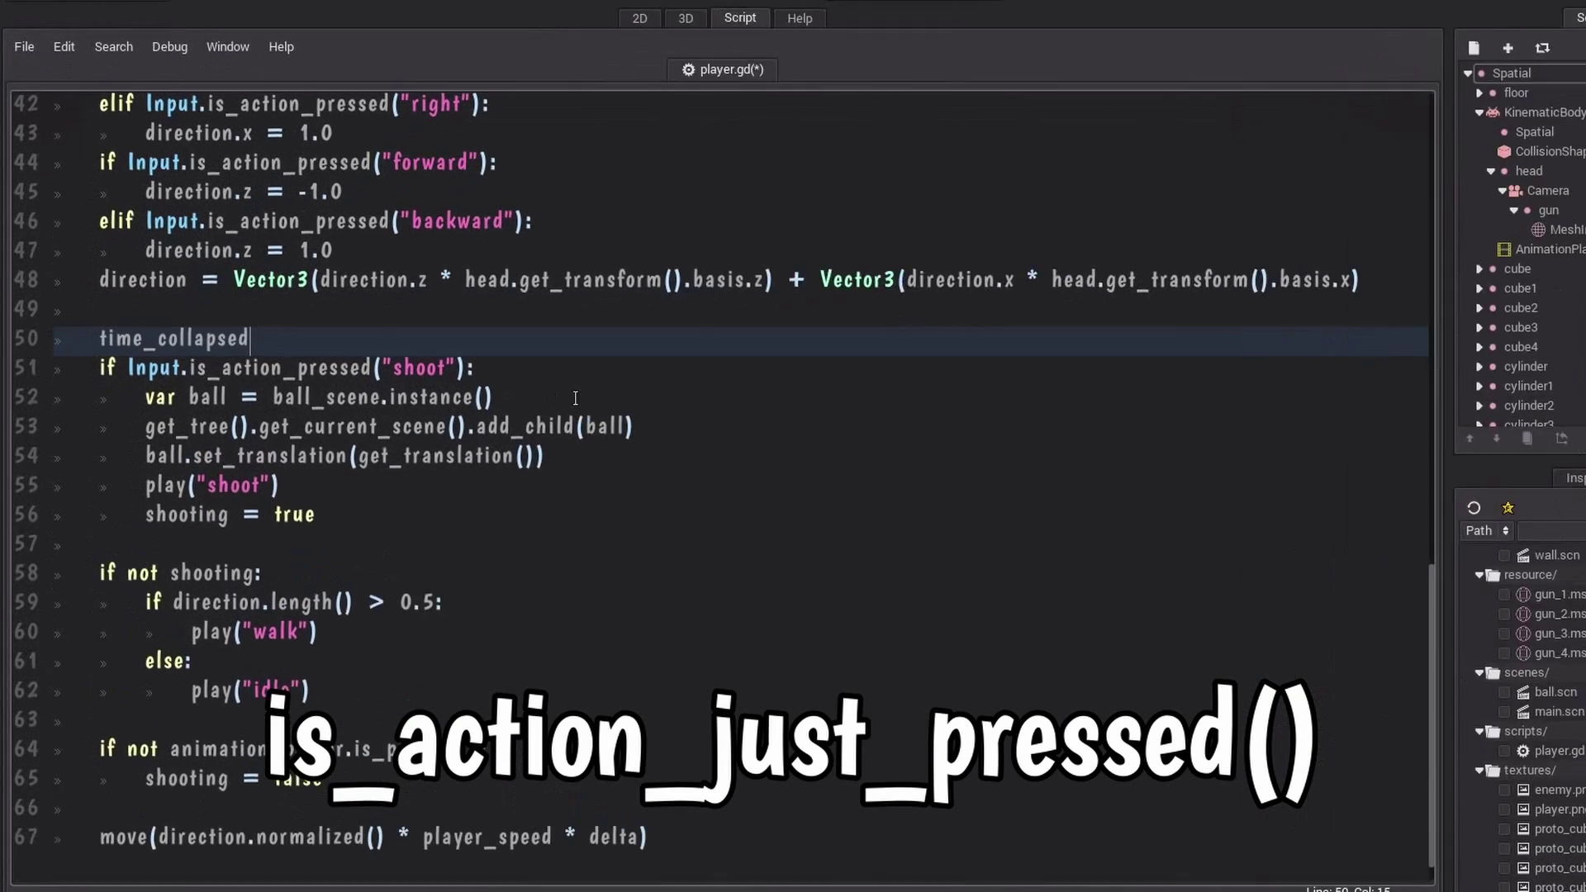
text(+= telta)
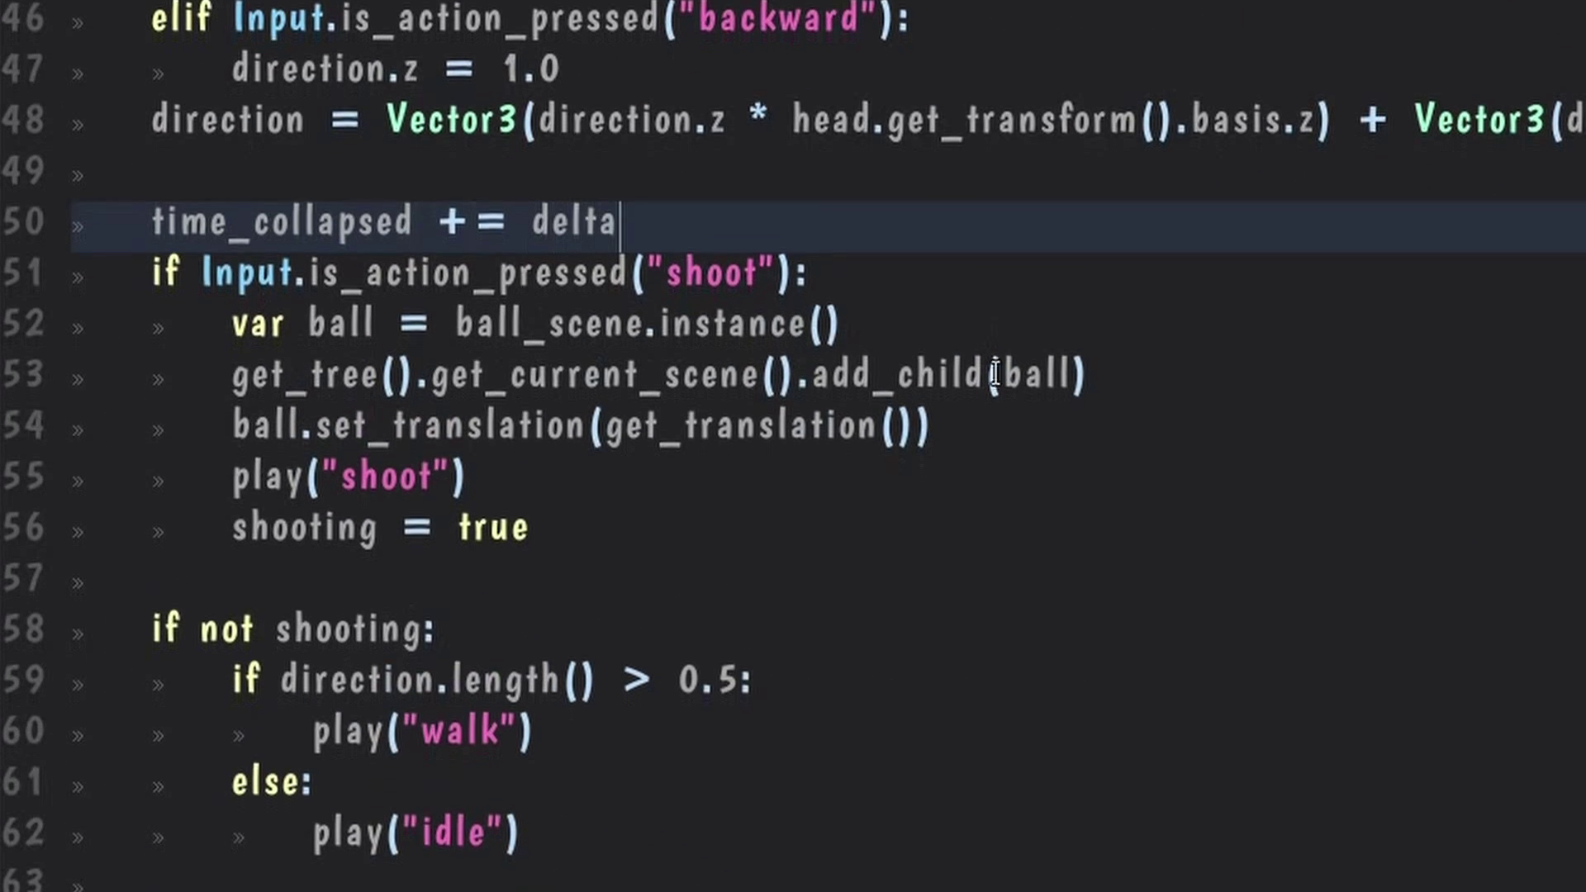
- Extend the shoot condition with "and time_collapsed >= 0.7" and reset time_collapsed to 0.0 at the end of its block
click(849, 289)
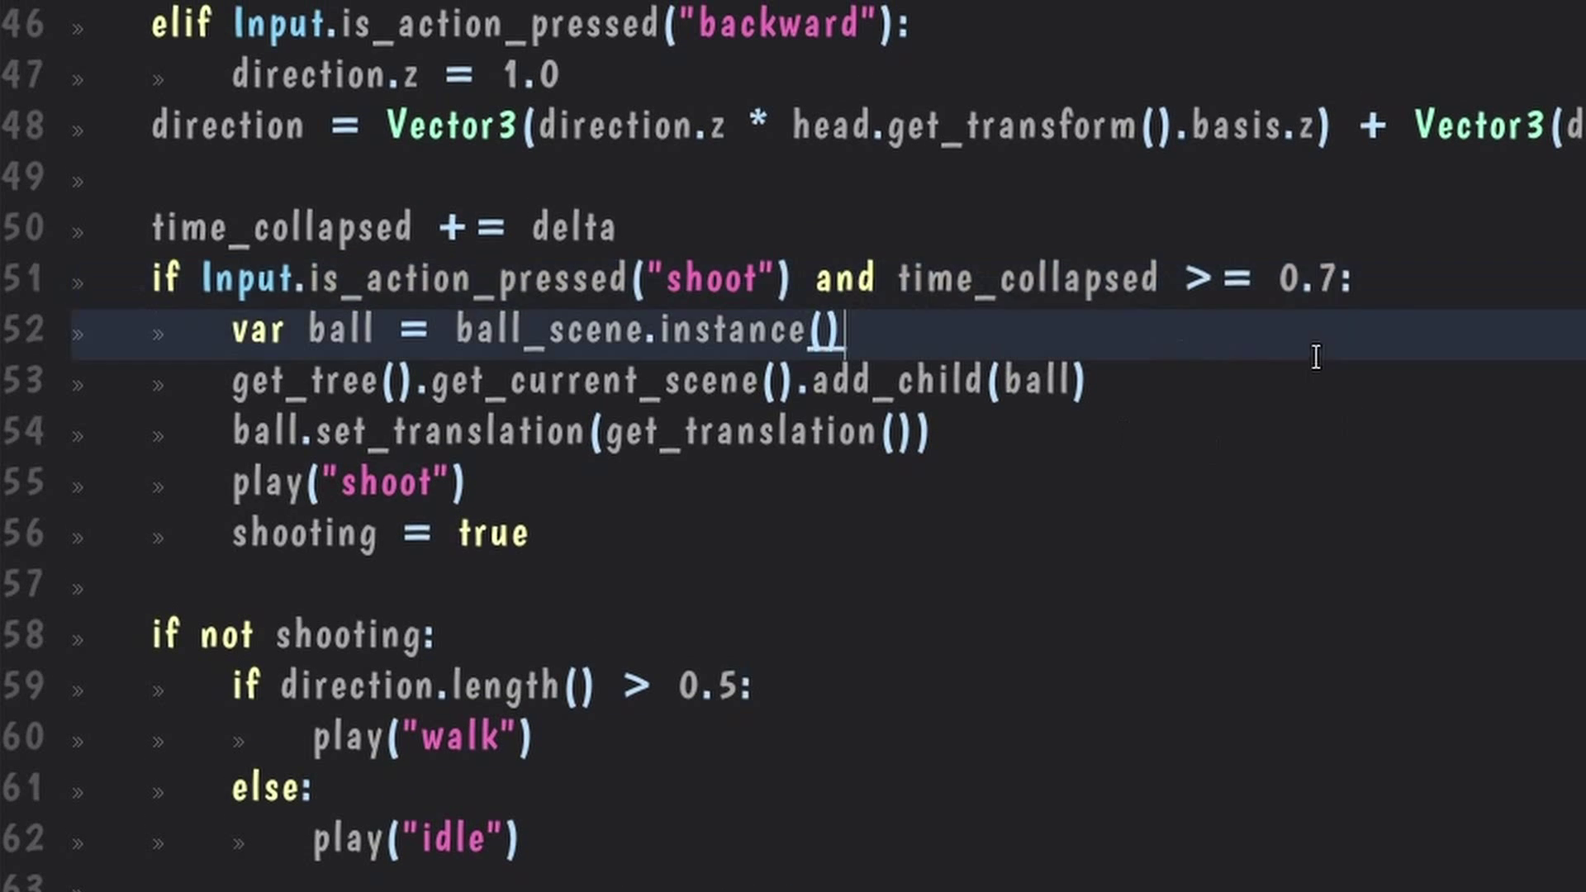
key(Up)
click(797, 532)
key(Return)
text(time_collapsed = 0.0)
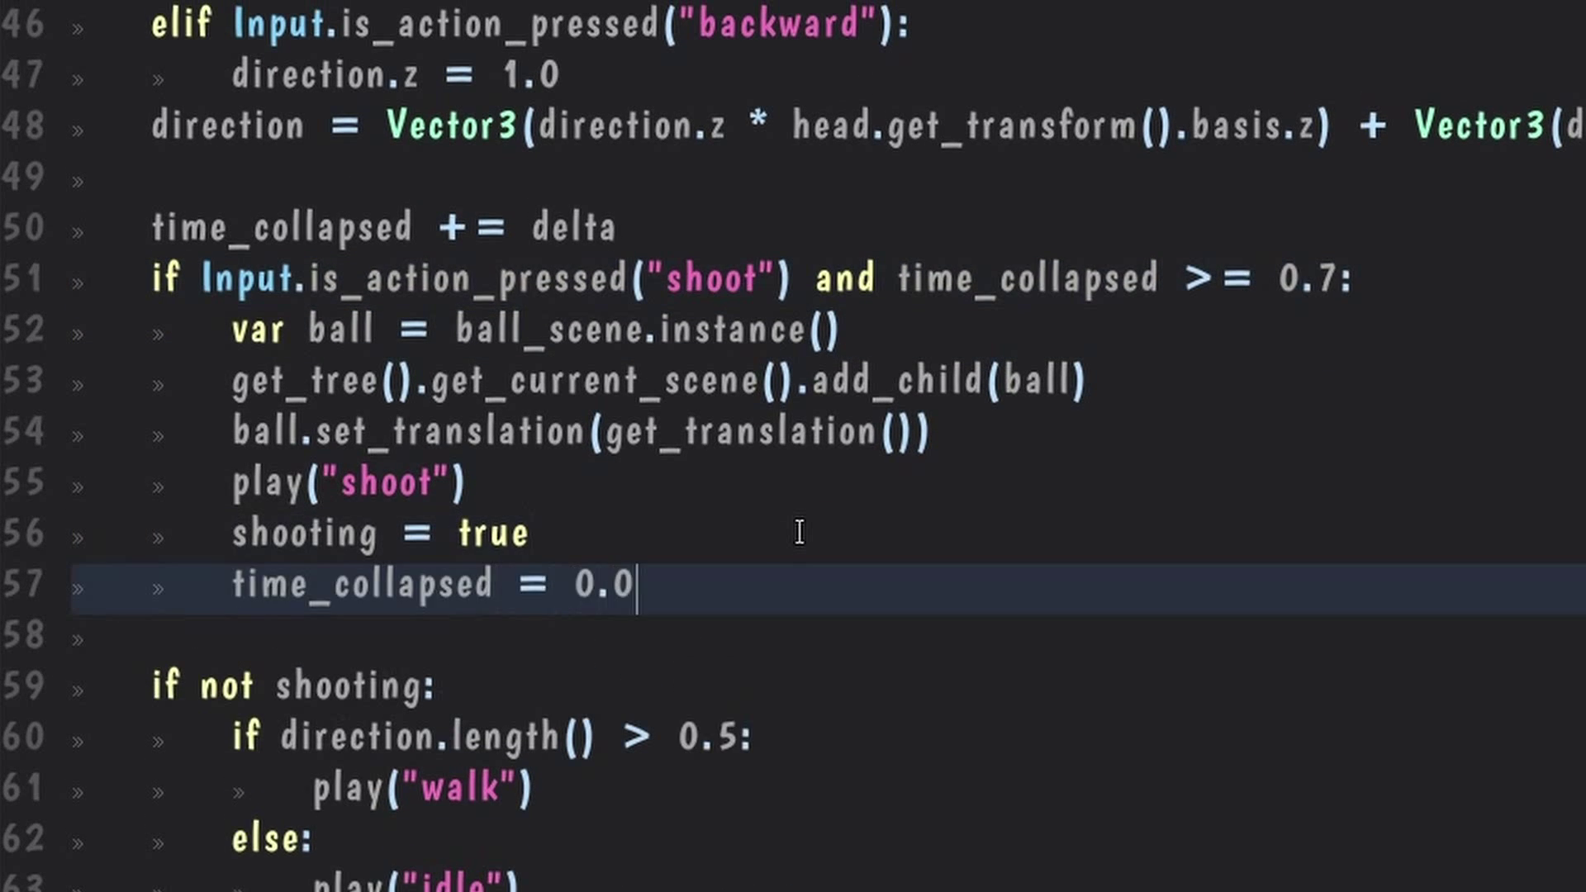
- Below the ball's set_translation line, add ball.set_linear_velocity(-camera.get_global_transform().basis.z * 20.0)
key(Up)
key(Up)
key(Up)
key(End)
key(Return)
text(ball.set_linear_velocit)
text(-camera)
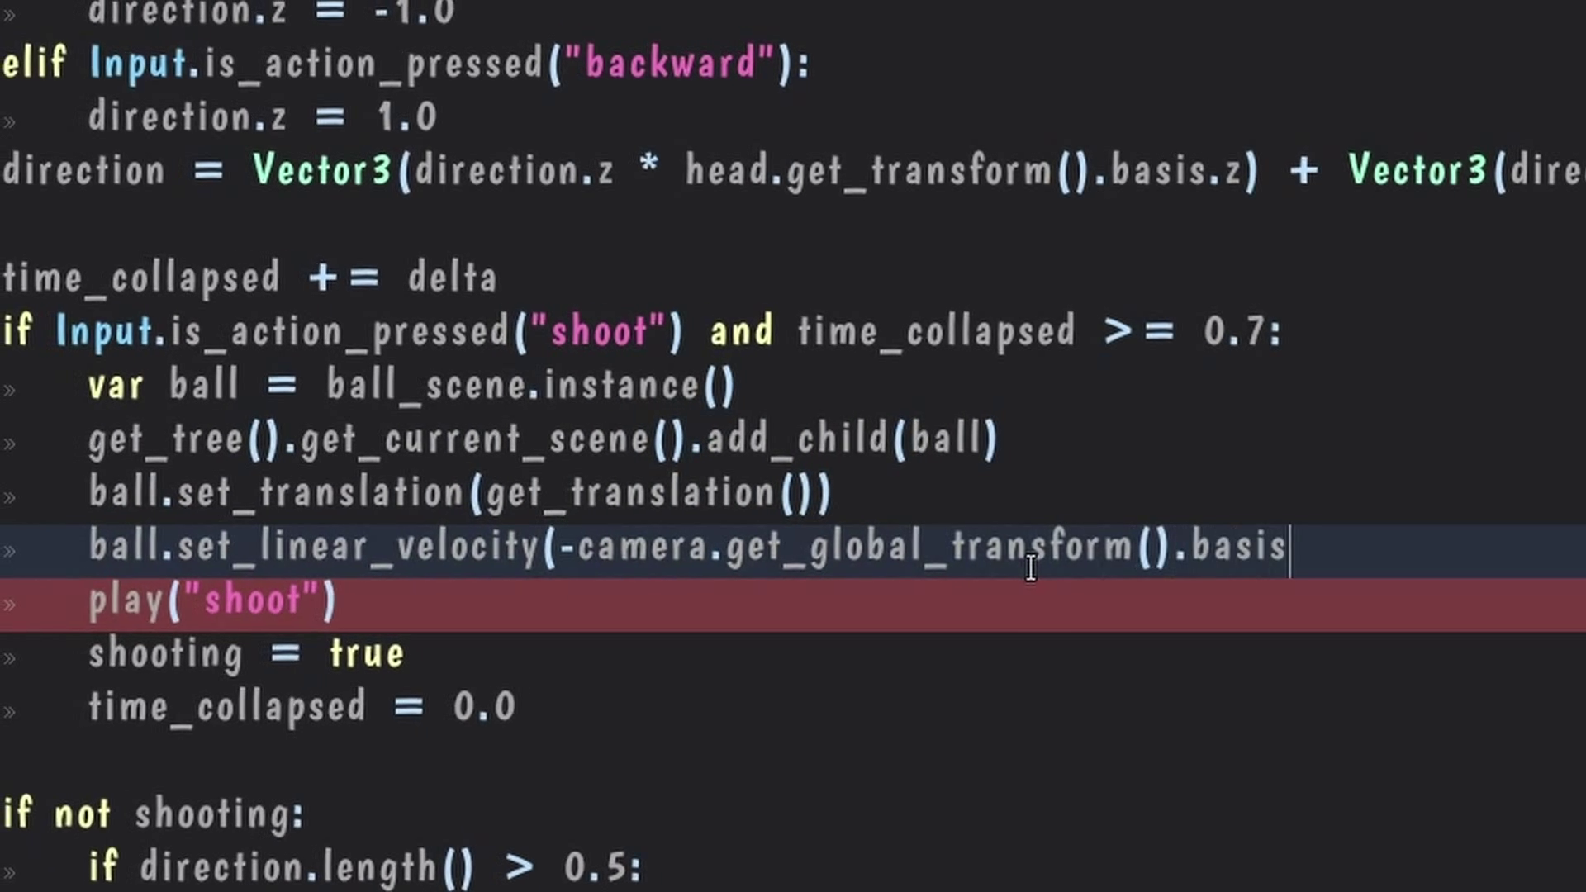
text(.z * 20.0))
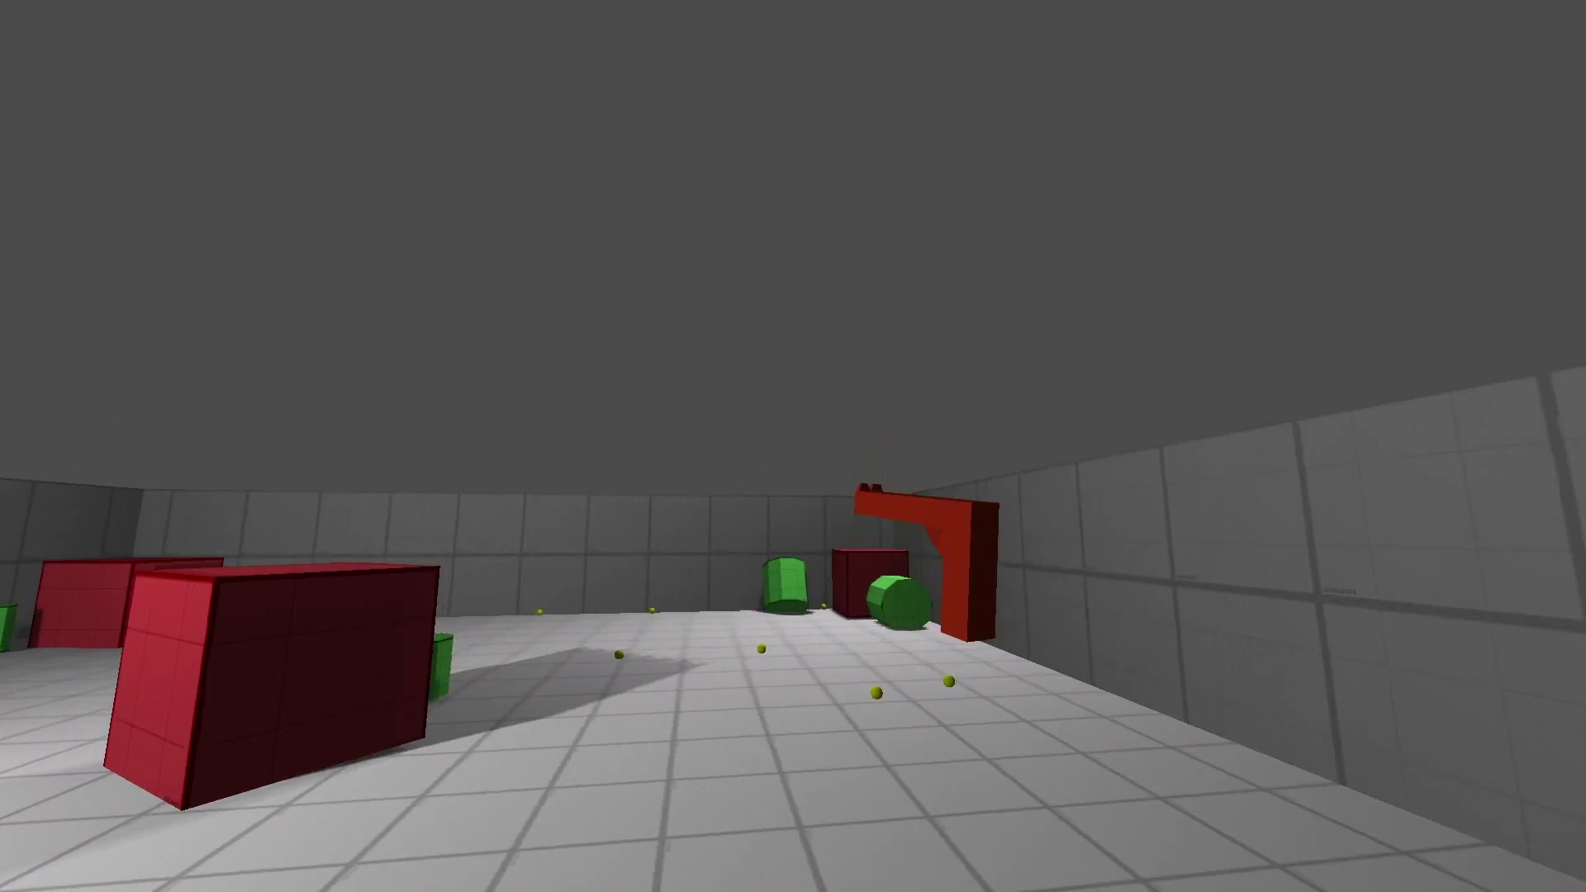
- Playtest firing balls and walking around the arena, quit the game and view the player model's gun in the 3D scene
click(792, 446)
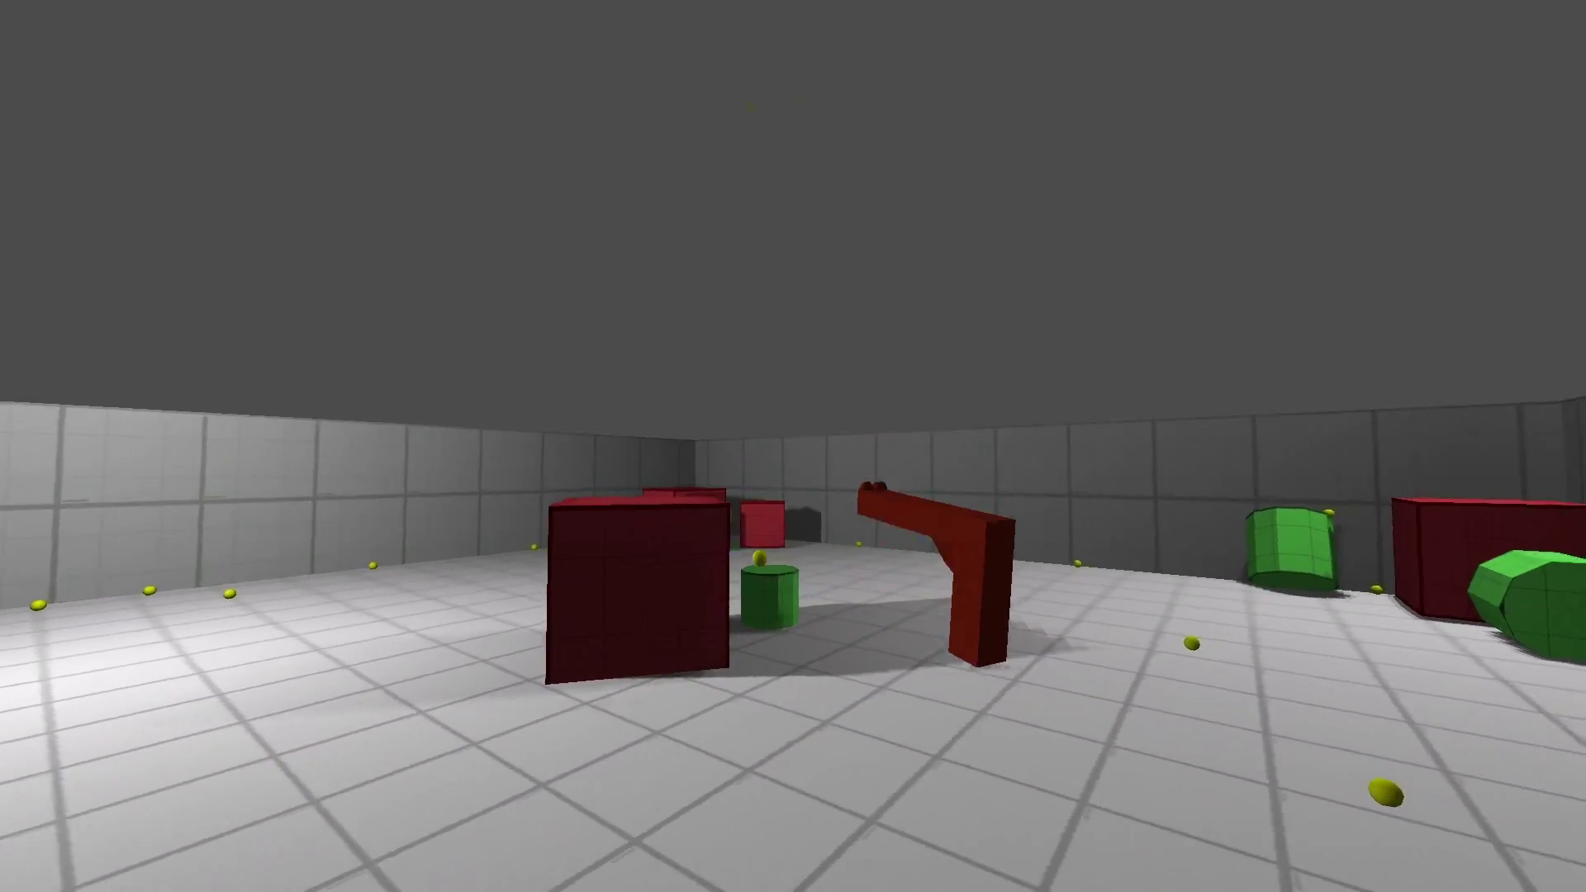
key(w)
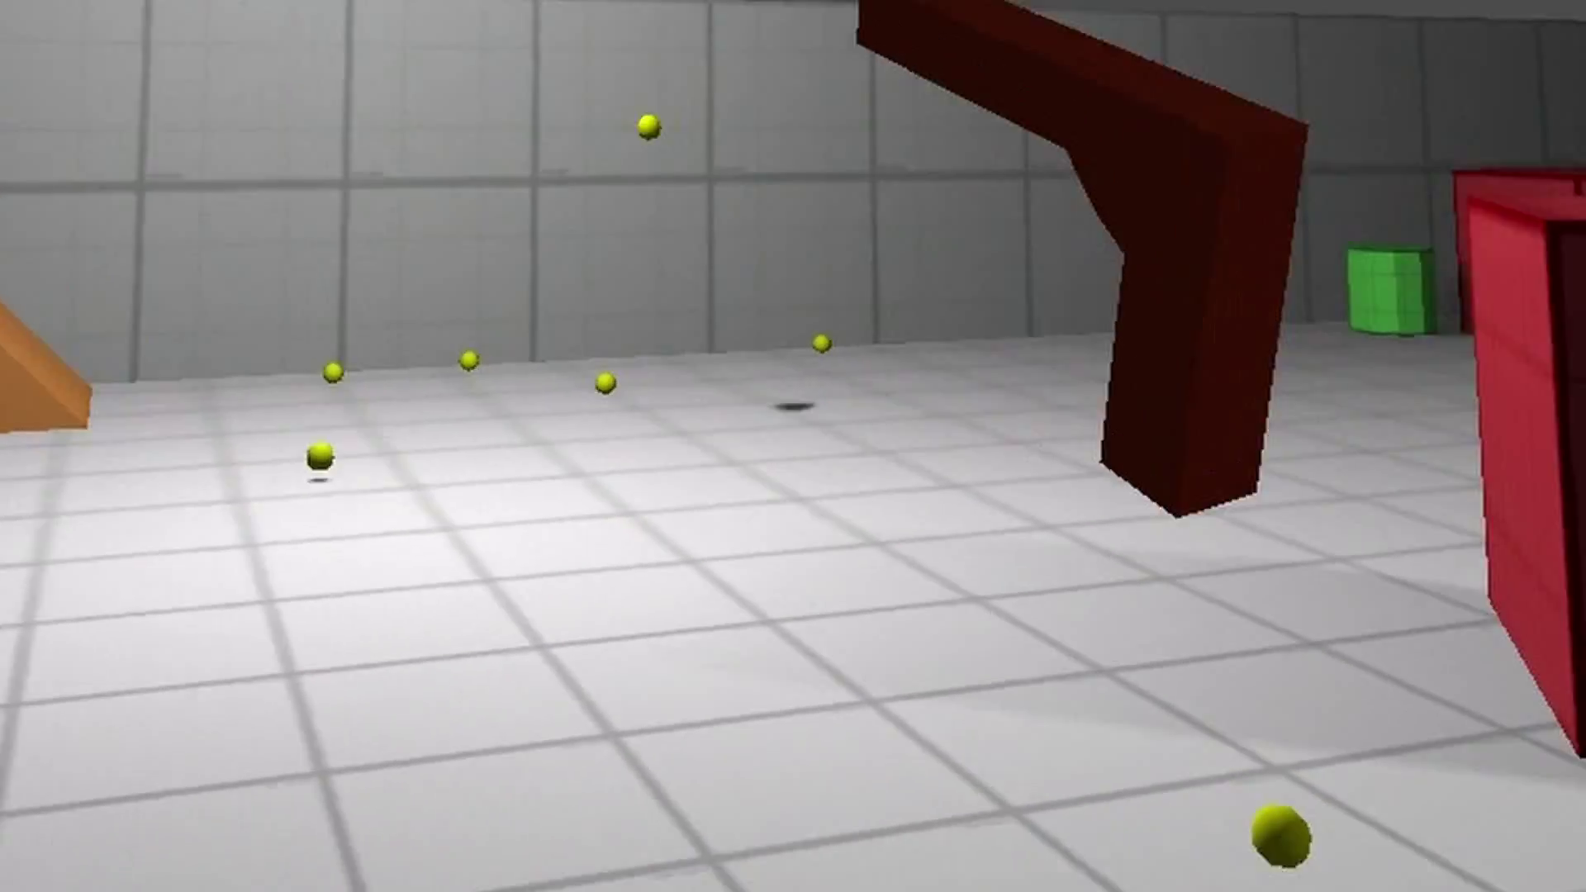
key(w)
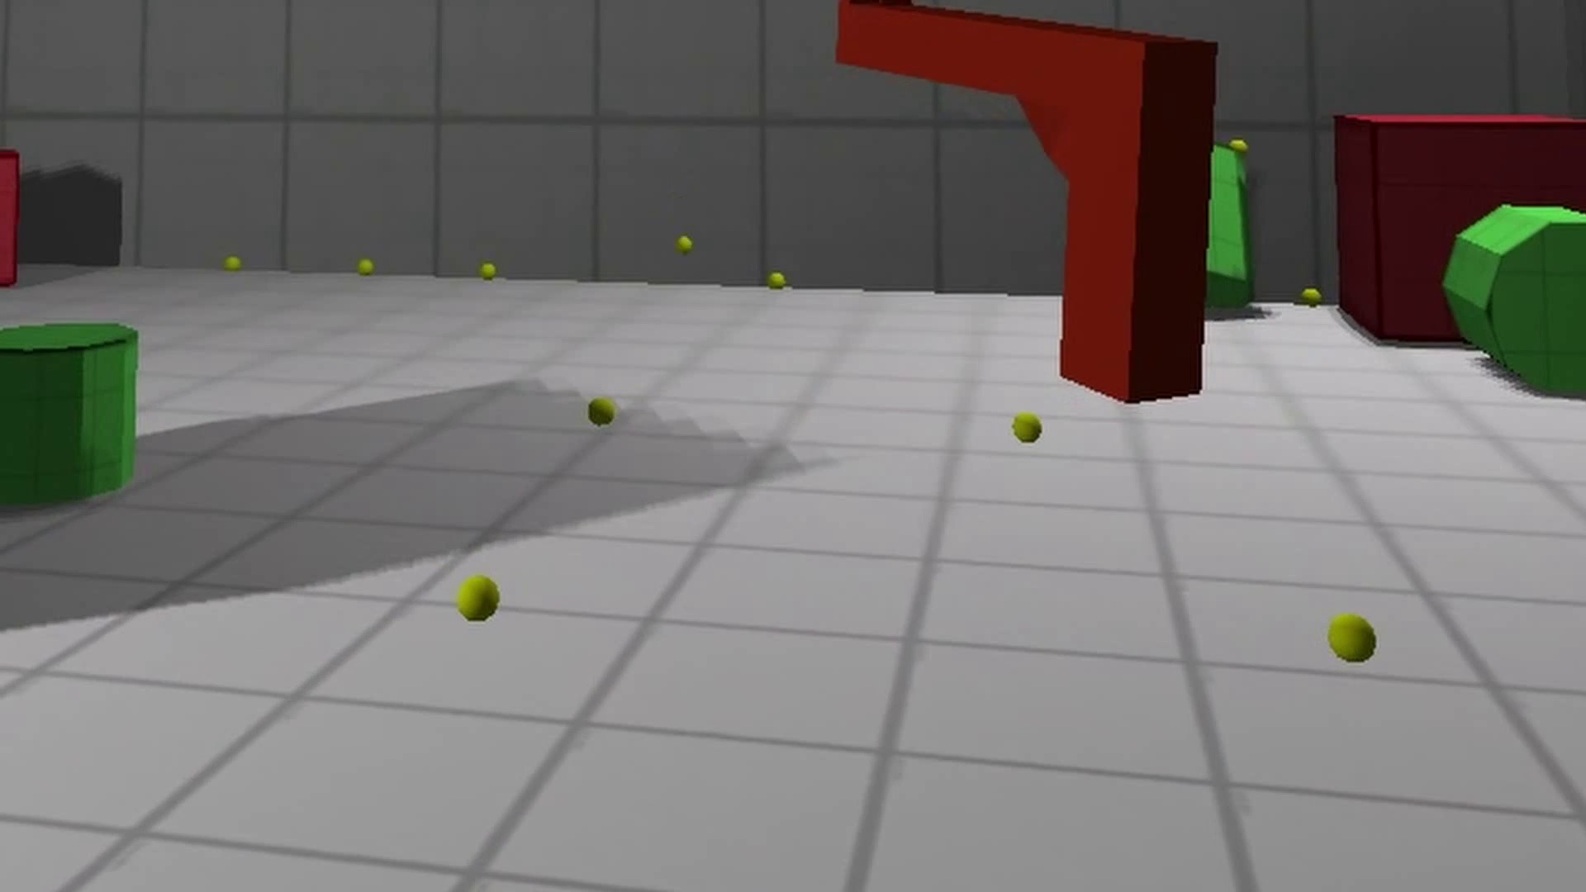
key(Escape)
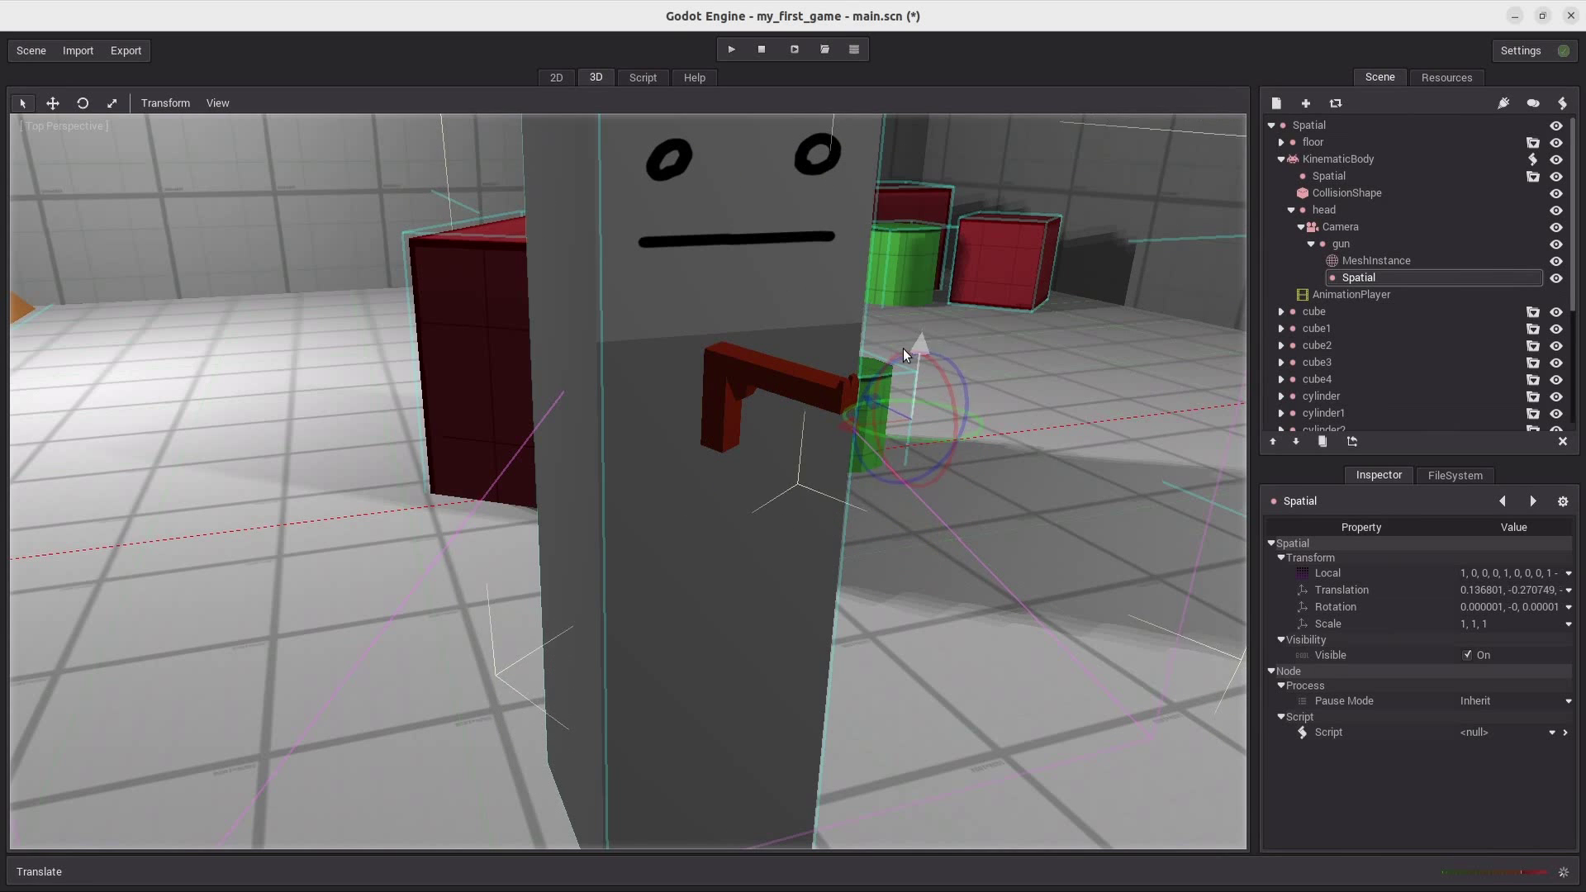
middle_drag(955, 399, 989, 462)
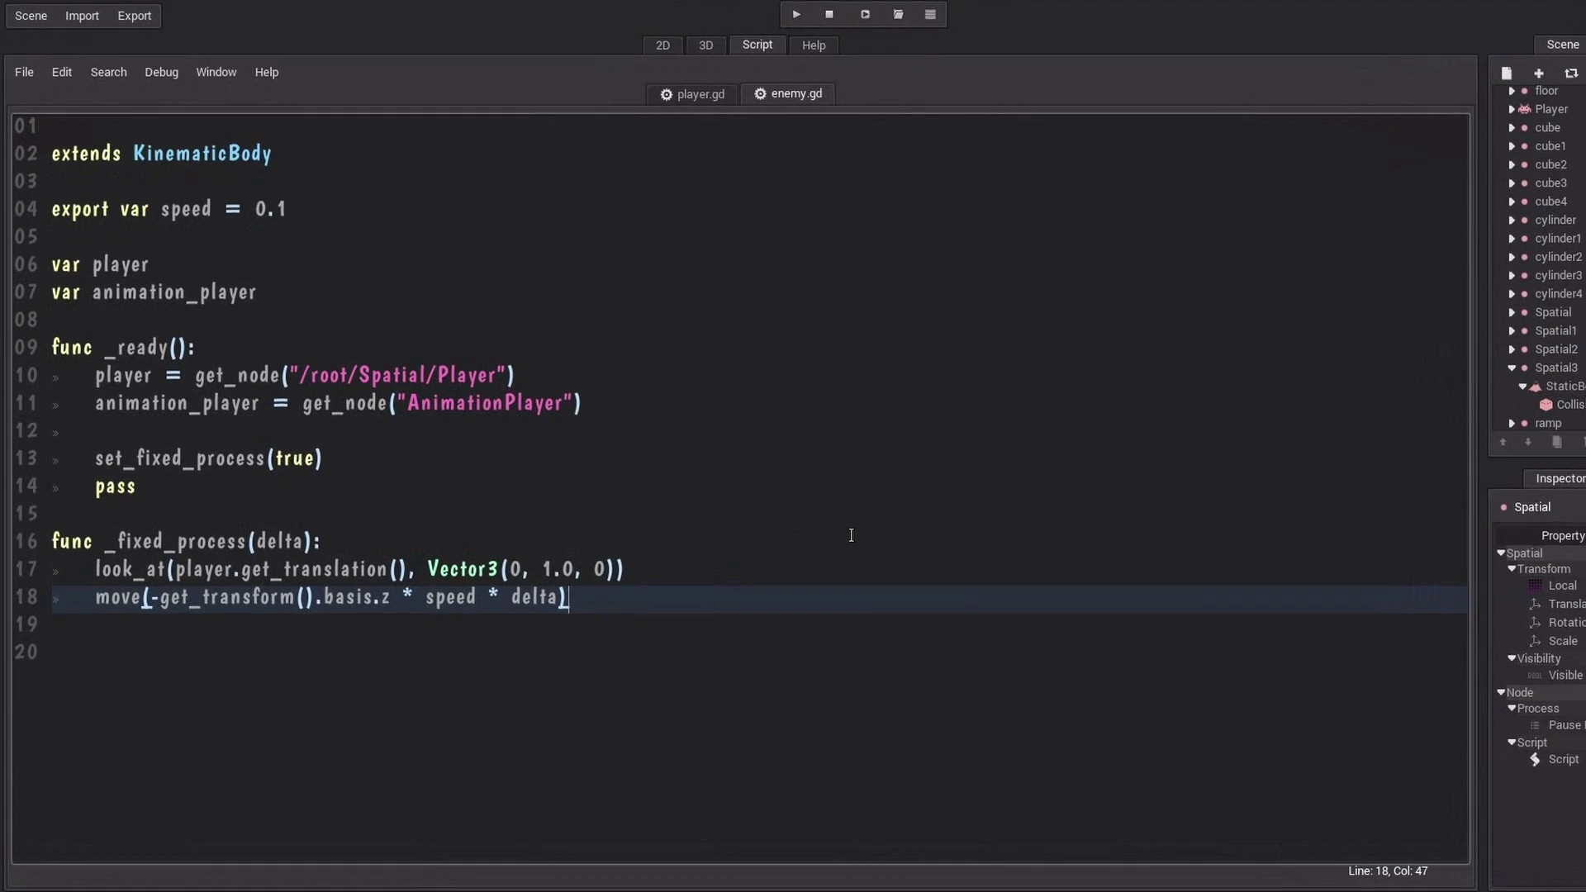
- Review the _fixed_process, hit and _ready functions in enemy.gd
drag(826, 618, 347, 184)
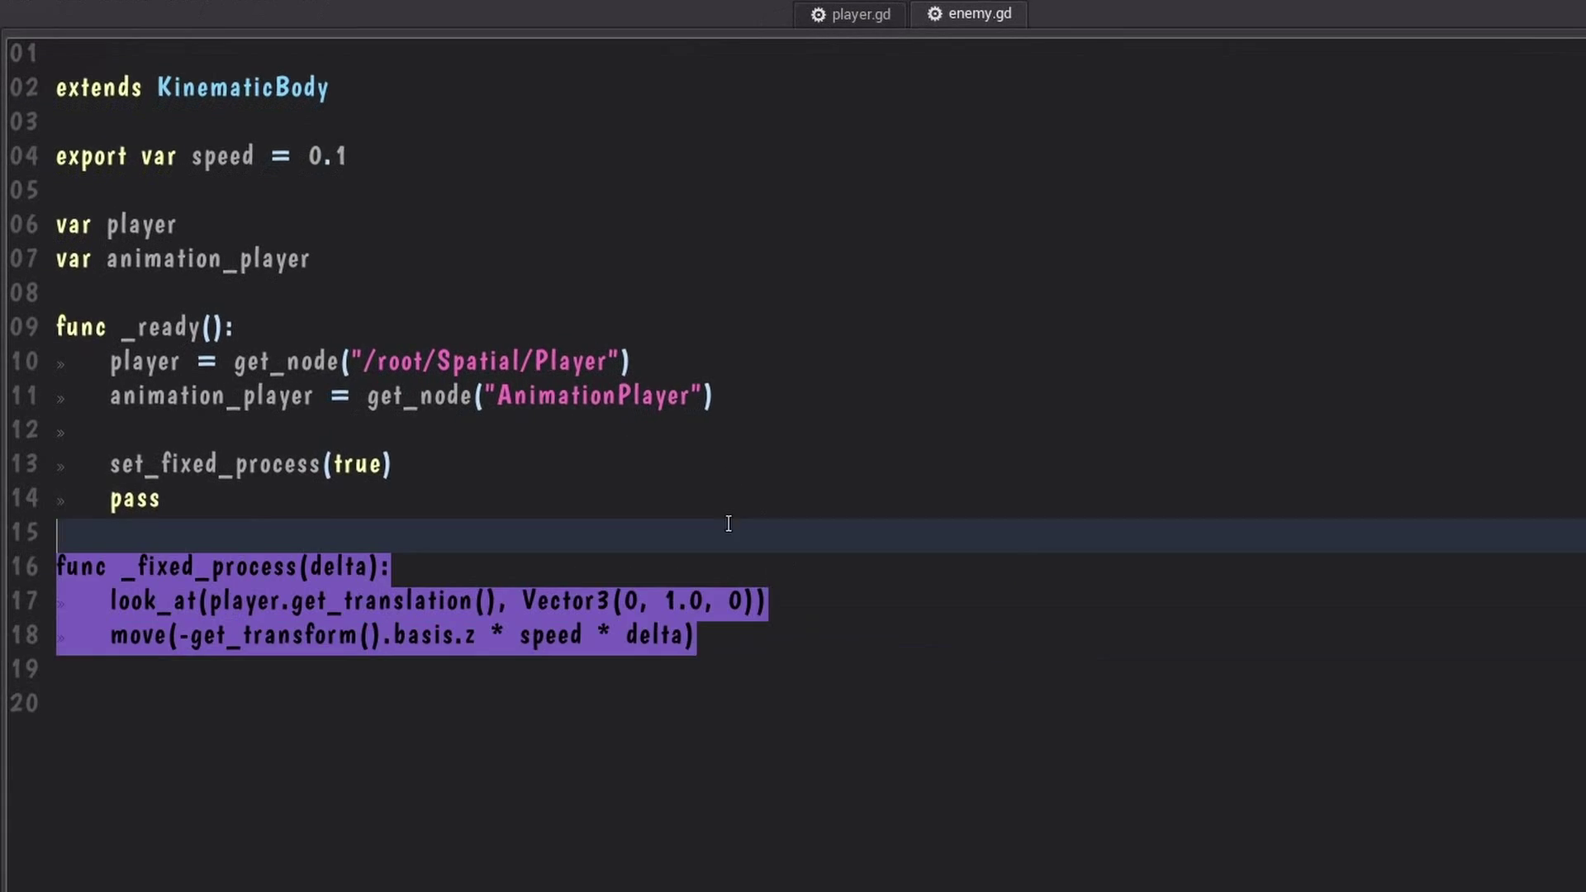
click(1036, 591)
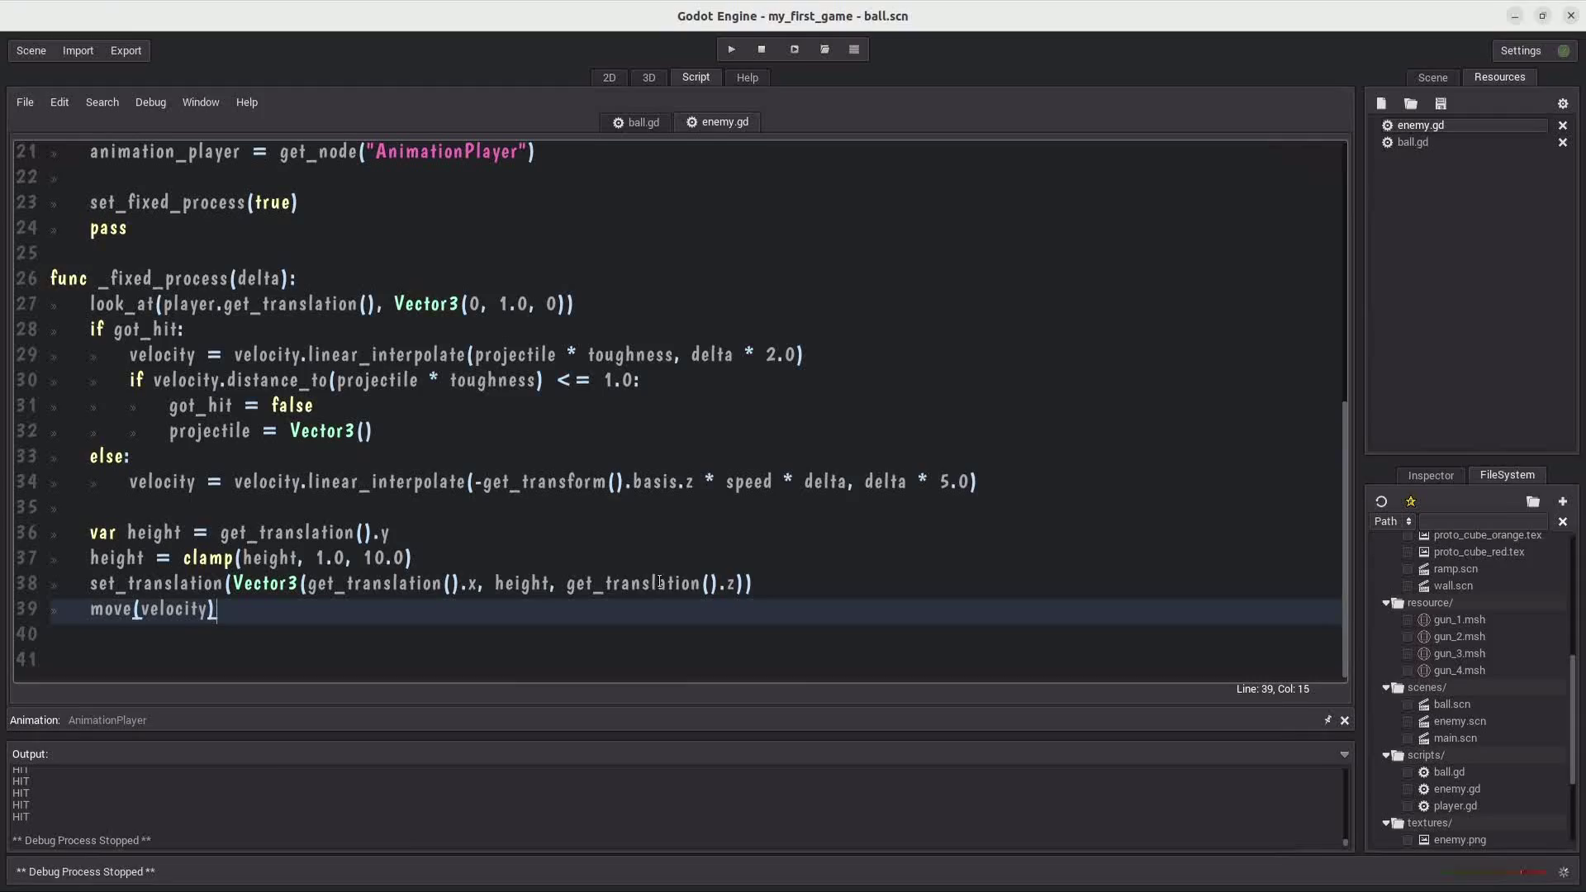
scroll(1519, 556, up, 5)
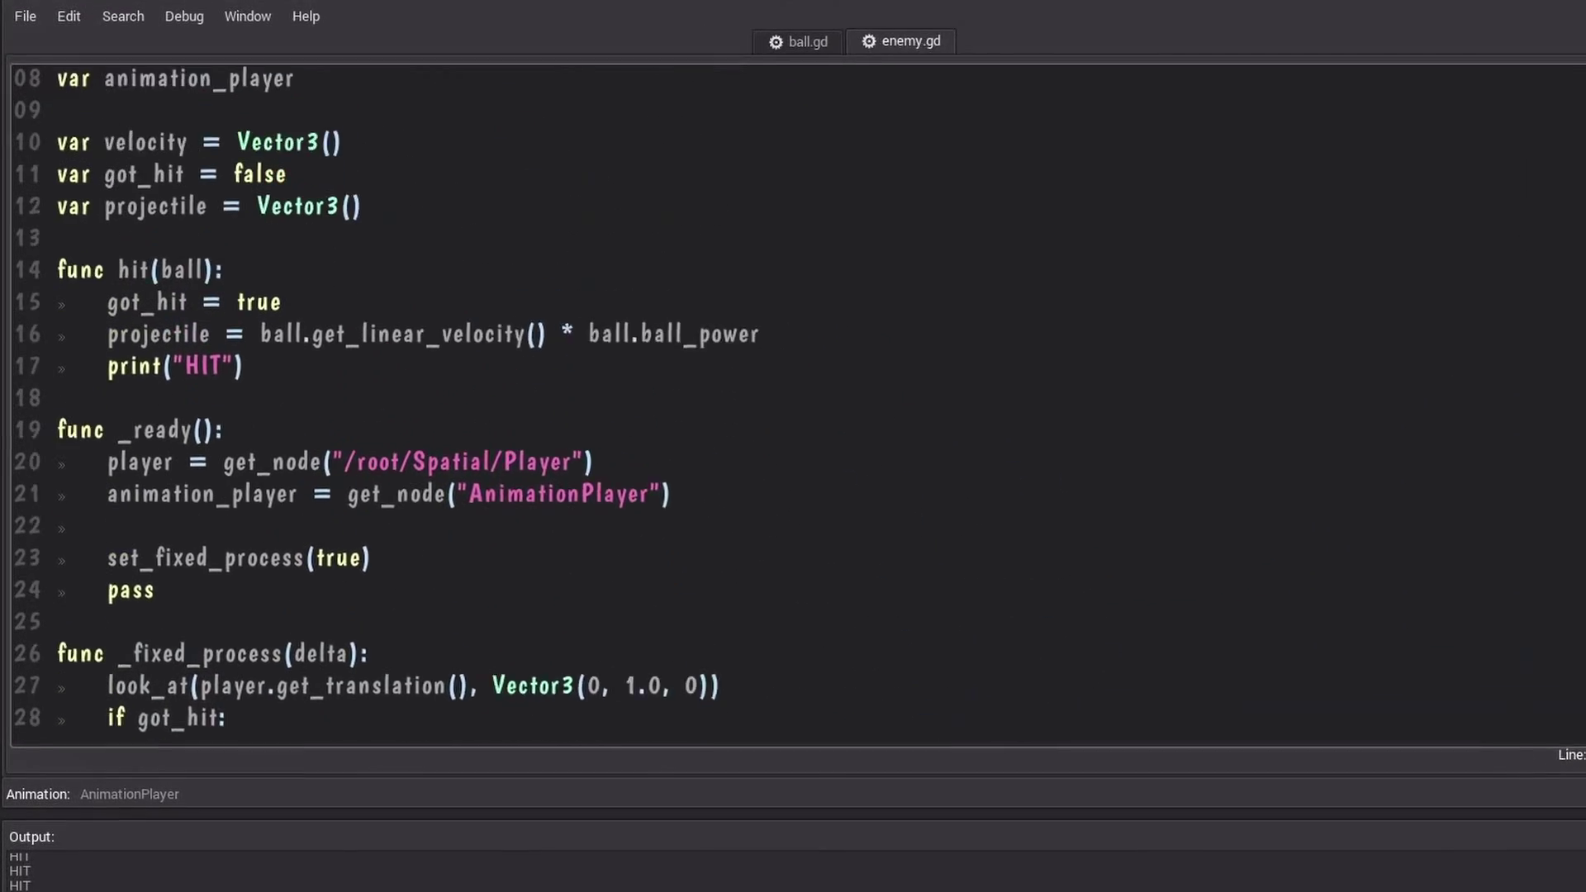
click(718, 457)
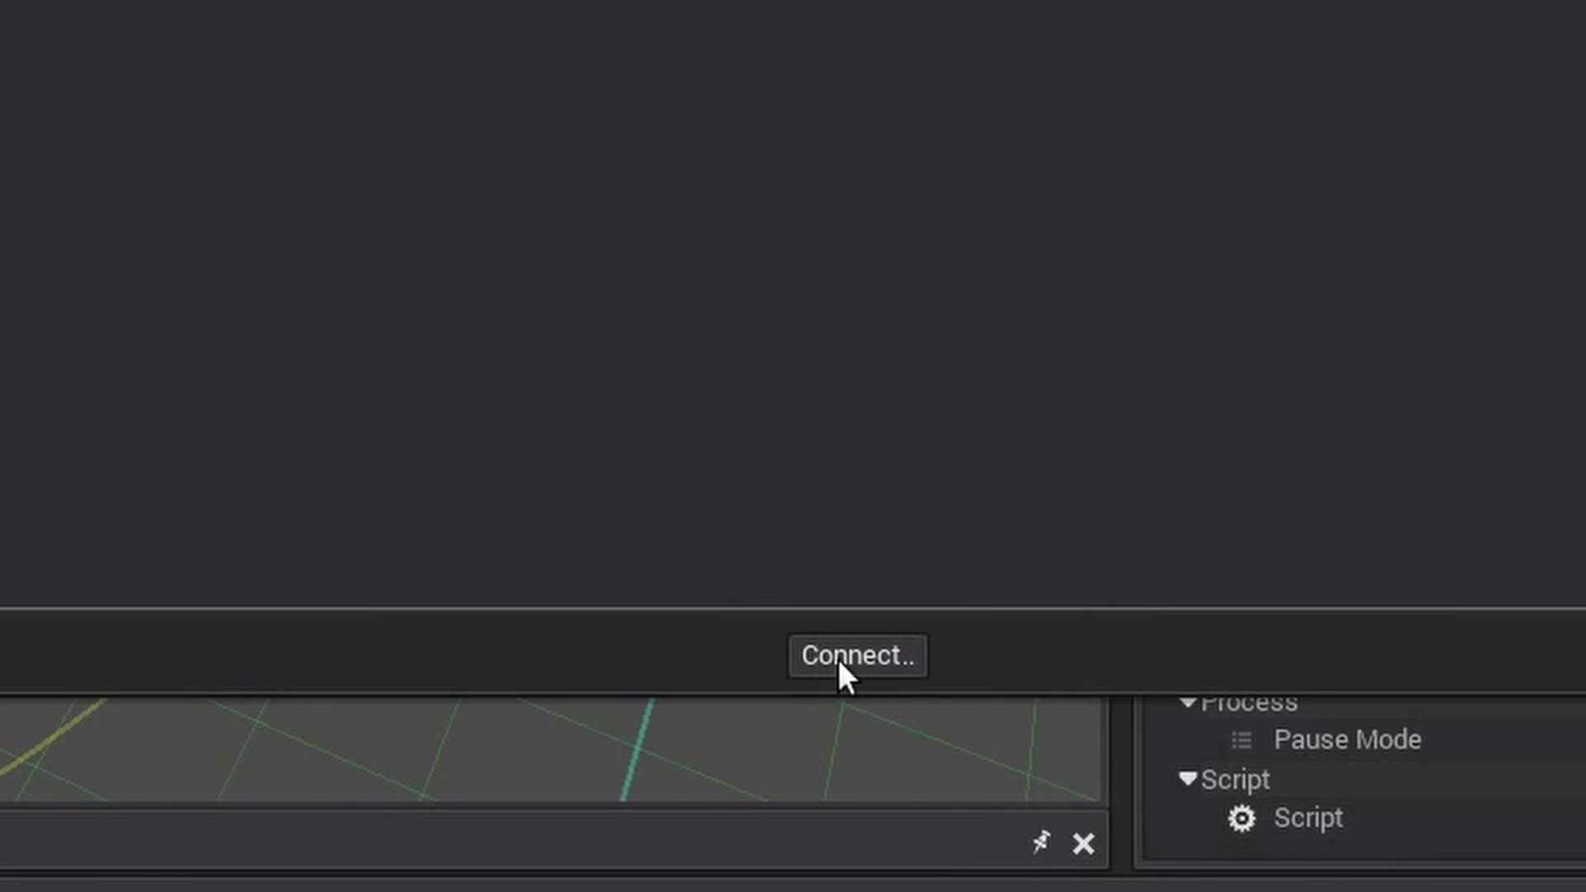
- Connect the area's body_exit signal and replace the handler's body with if body.is_in_group("enemy"): in level_controller.gd
click(840, 655)
key(shift+End)
key(BackSpace)
text(if body.is_)
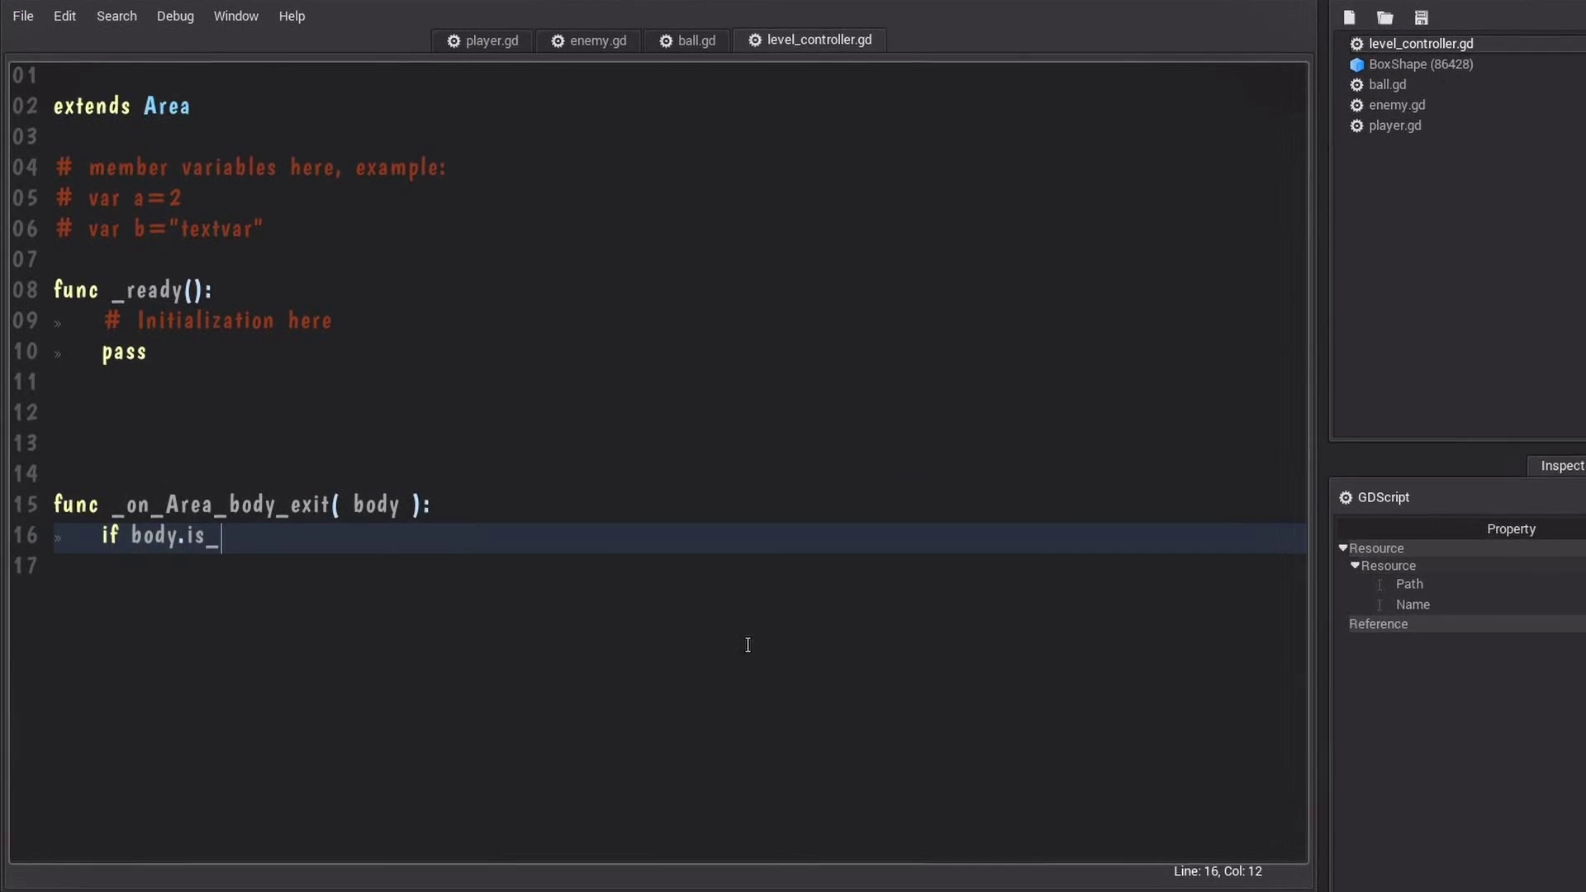
text(in_group("enemy"):)
key(Return)
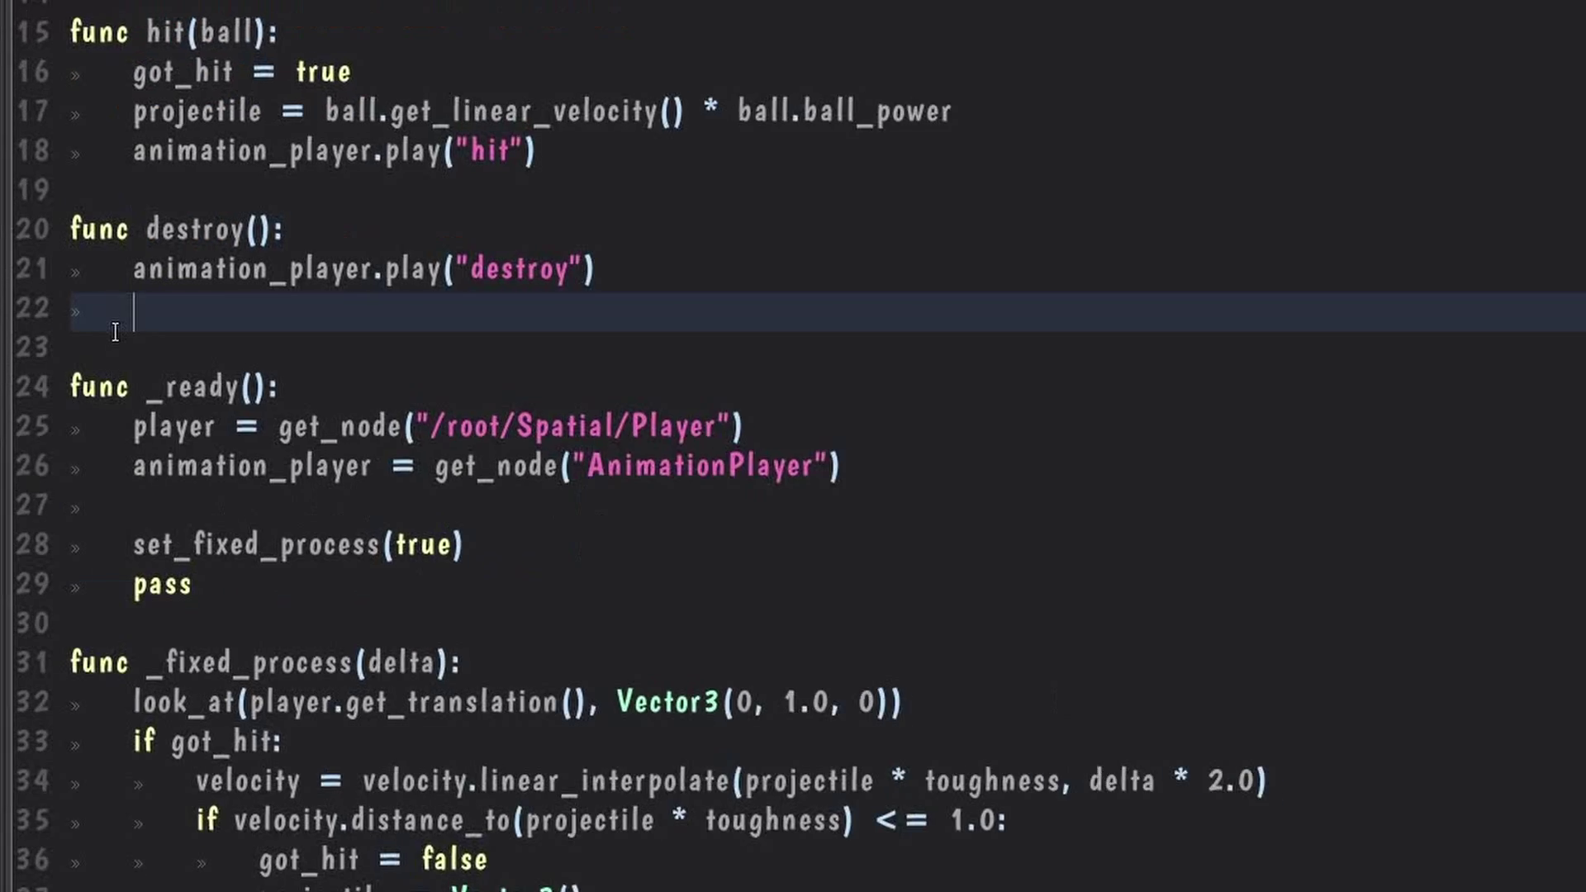
- In enemy.gd, start a destroy assignment in destroy() and add an if destroy: condition at the end of _fixed_process
text(destroy =)
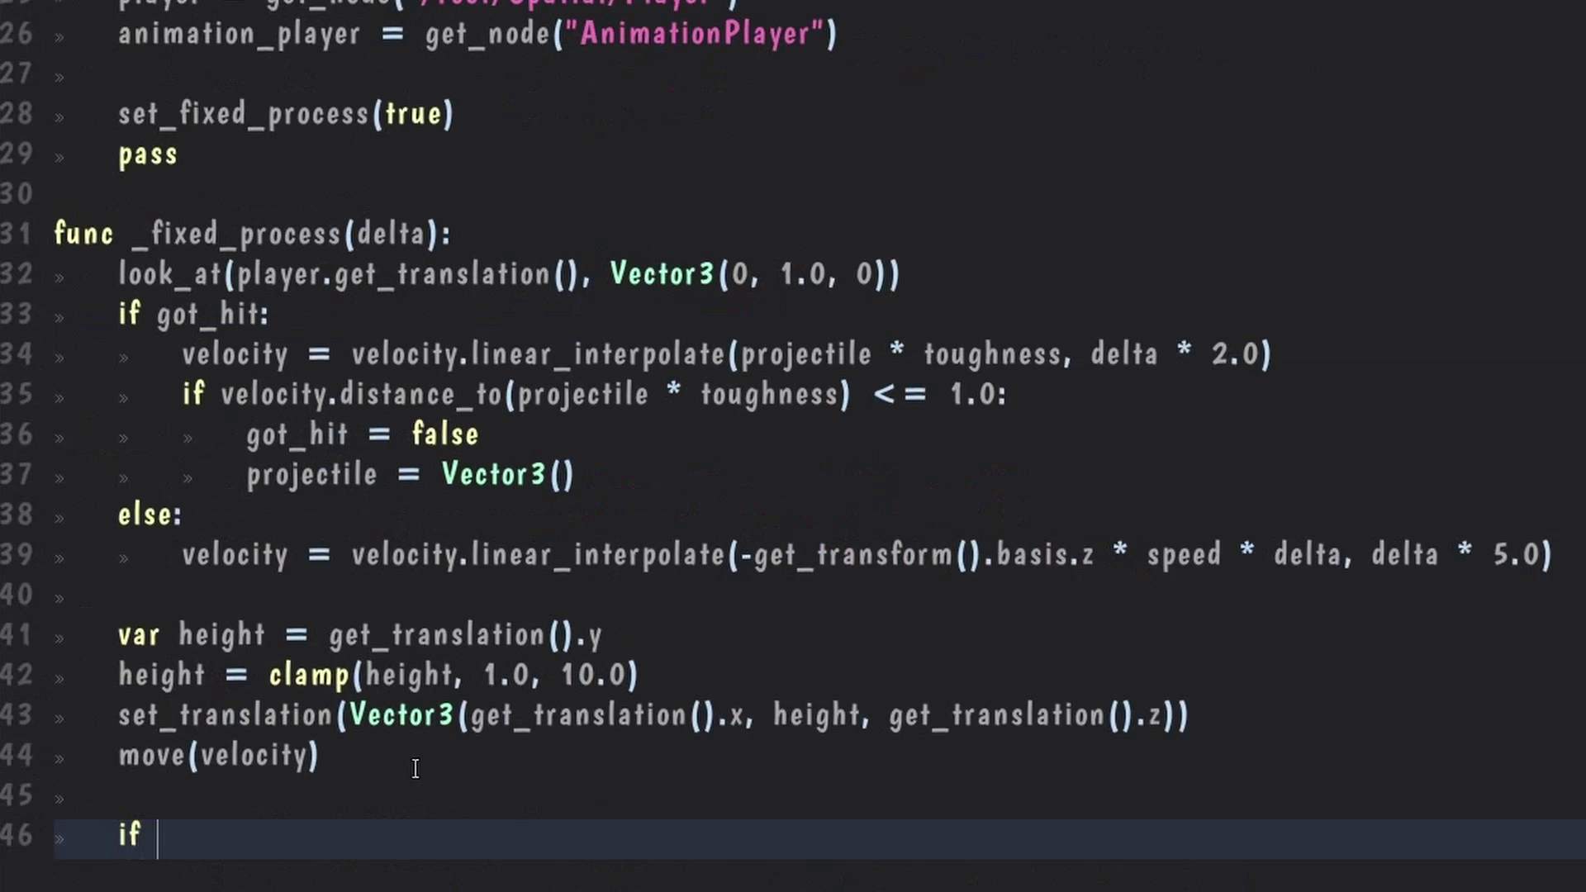
text(destroy:)
key(Return)
- Inside the destroy condition, add if not animation_player.is_playing(): with call_deferred("queue_free") in its block
text(if not animation_player.is_)
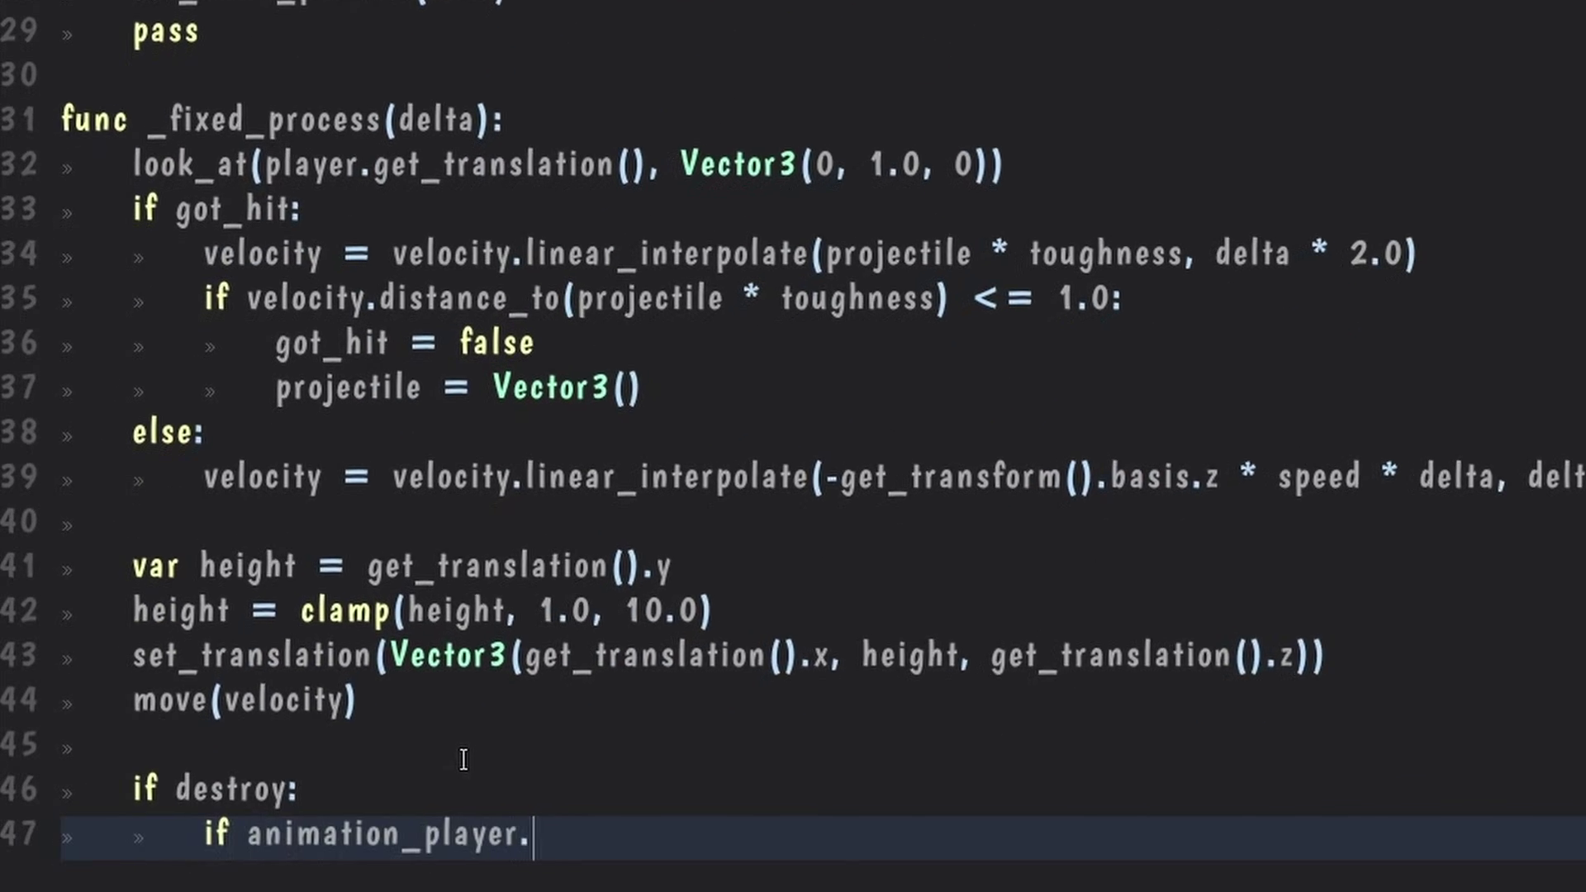
text(playing())
key(Home)
key(ctrl+Right)
text(not)
key(End)
text(:)
key(Return)
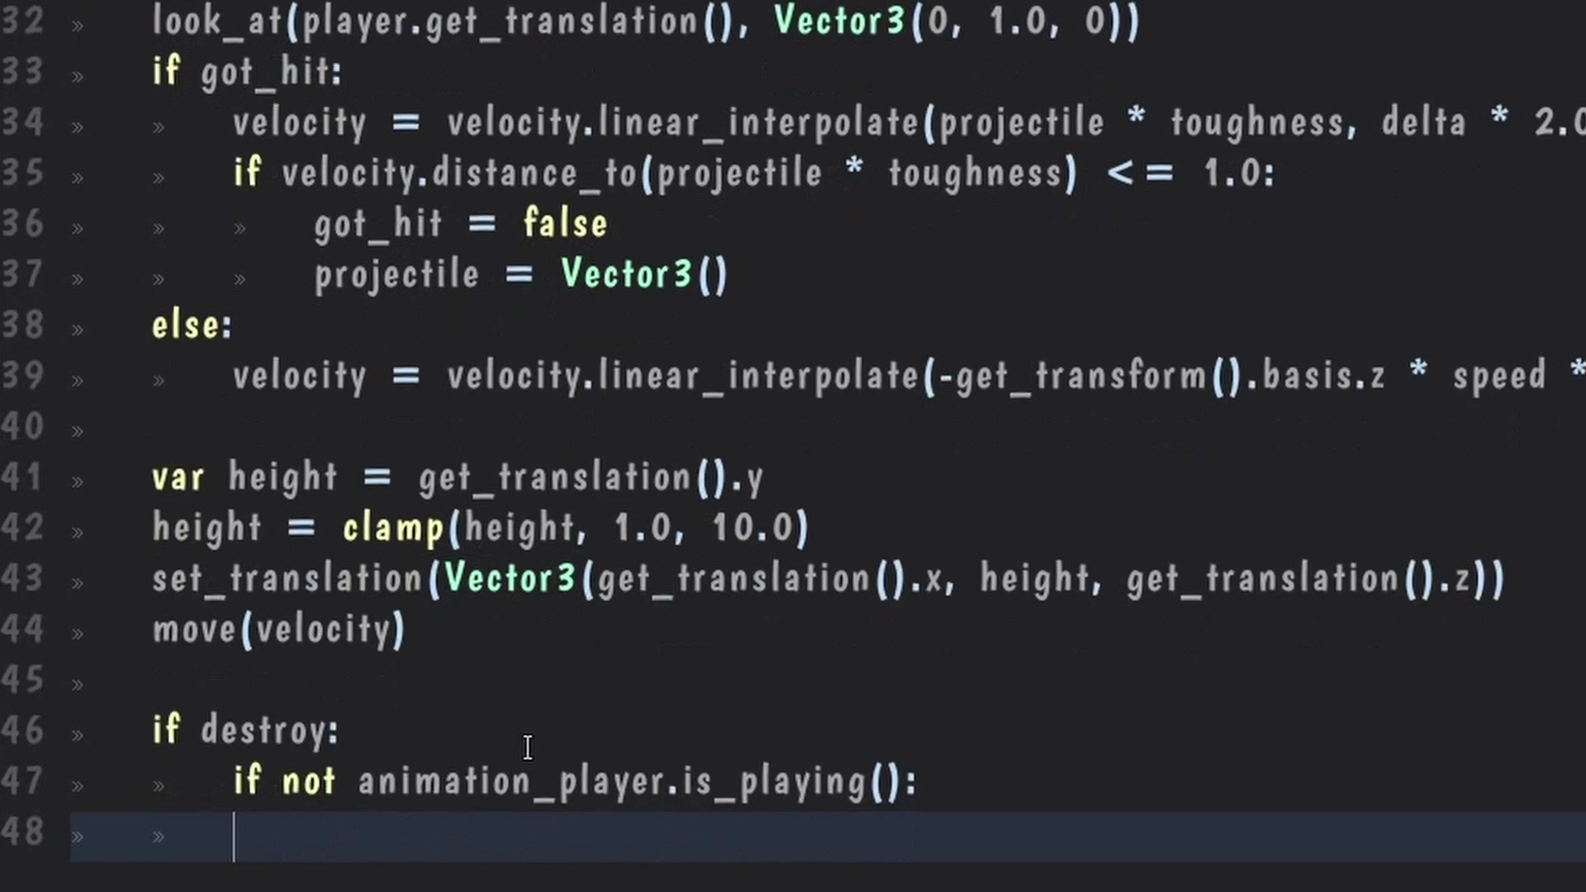
text(call_deferred("queue_free"))
click(1098, 780)
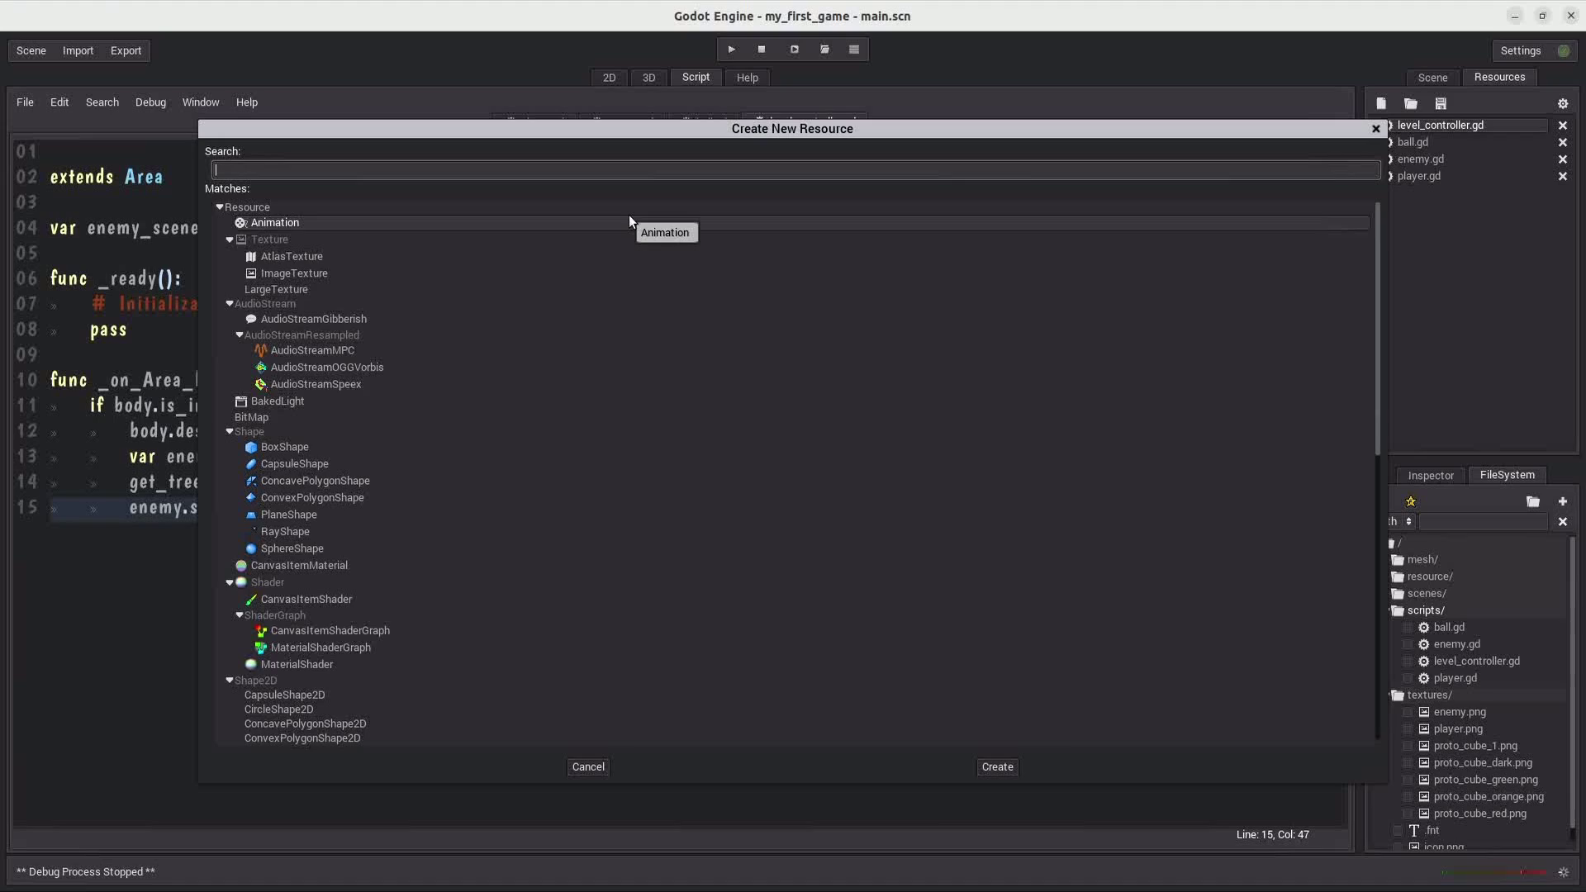
- Create the script globals.gd extending Node and declare var score = 0
text(script)
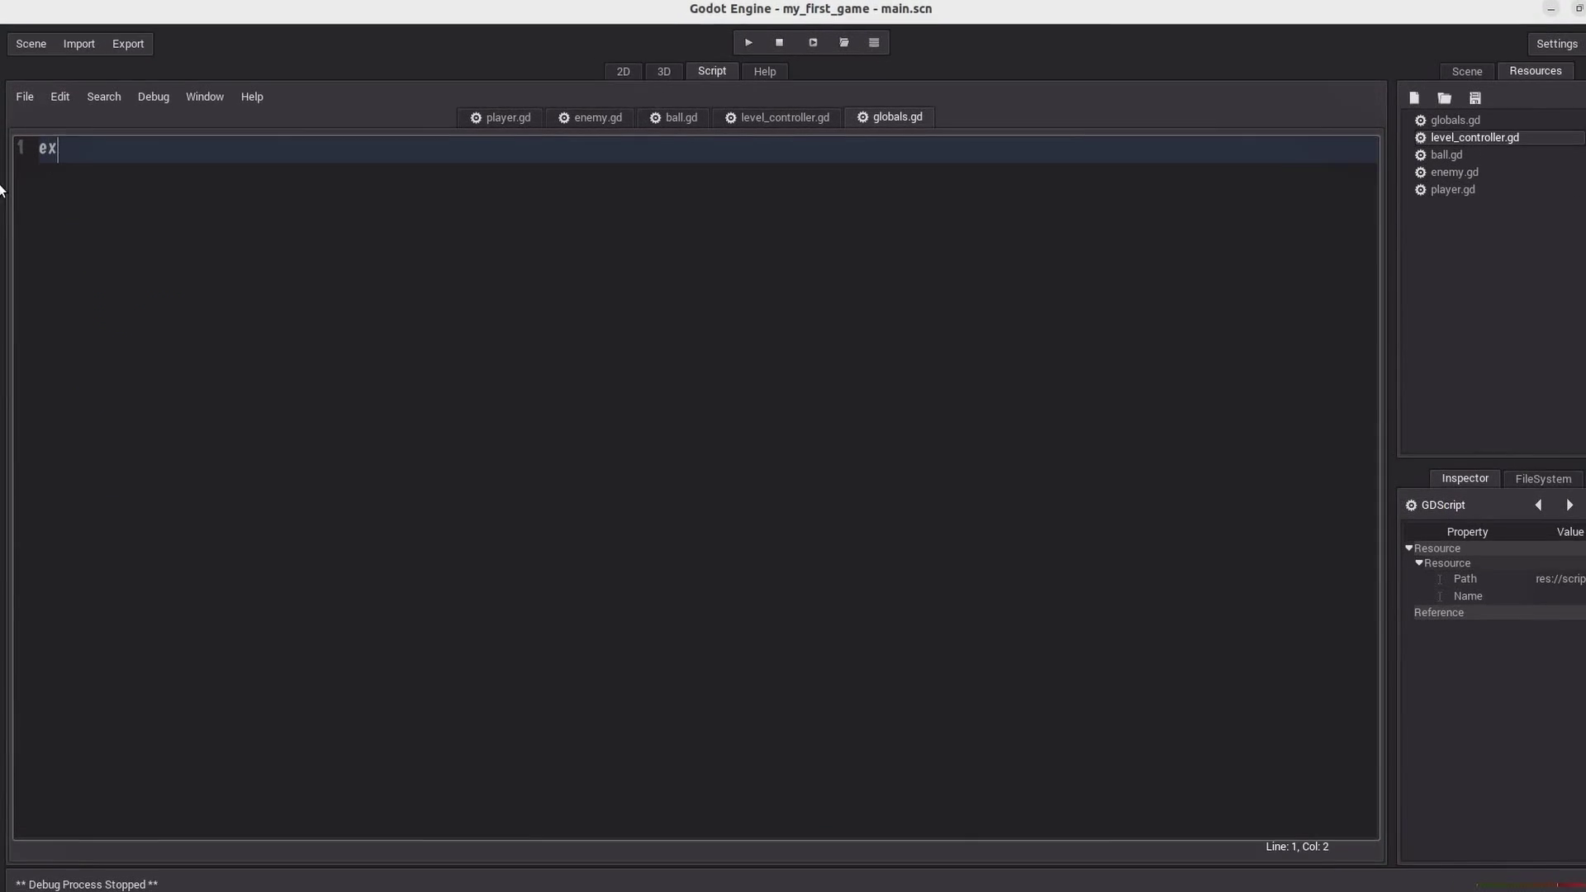
text(tends Node)
key(Return)
key(Return)
text(var score = 0)
key(Return)
- Add a get_score() function that returns score to globals.gd, and start an add_score function below it
key(Return)
text(func get_)
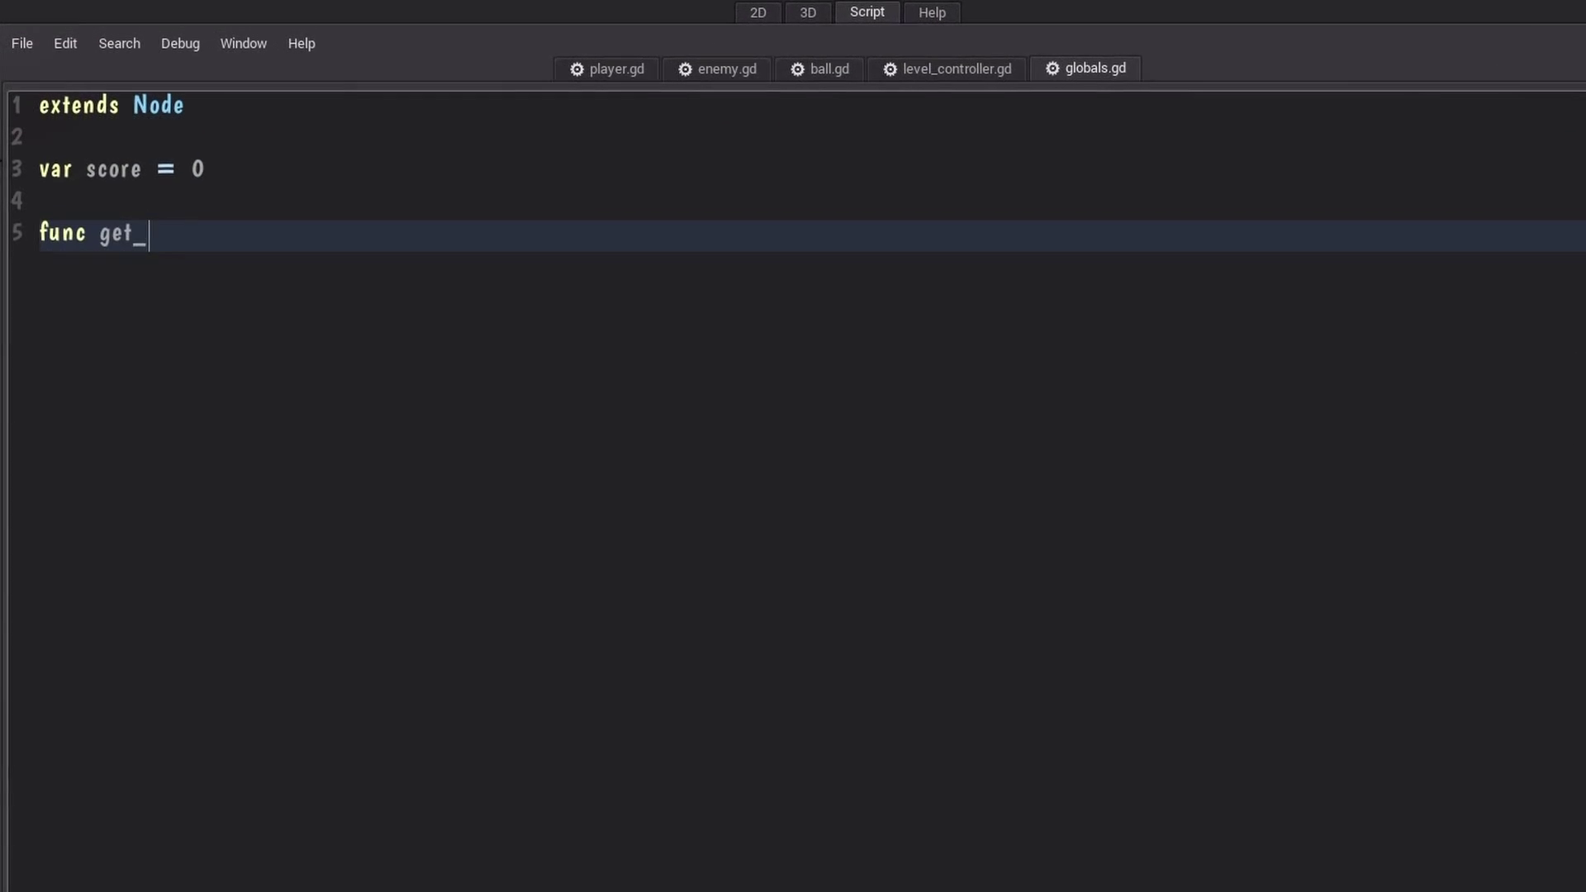
text(score():)
key(Return)
text(return score)
key(Return)
key(Return)
text(func add_sco)
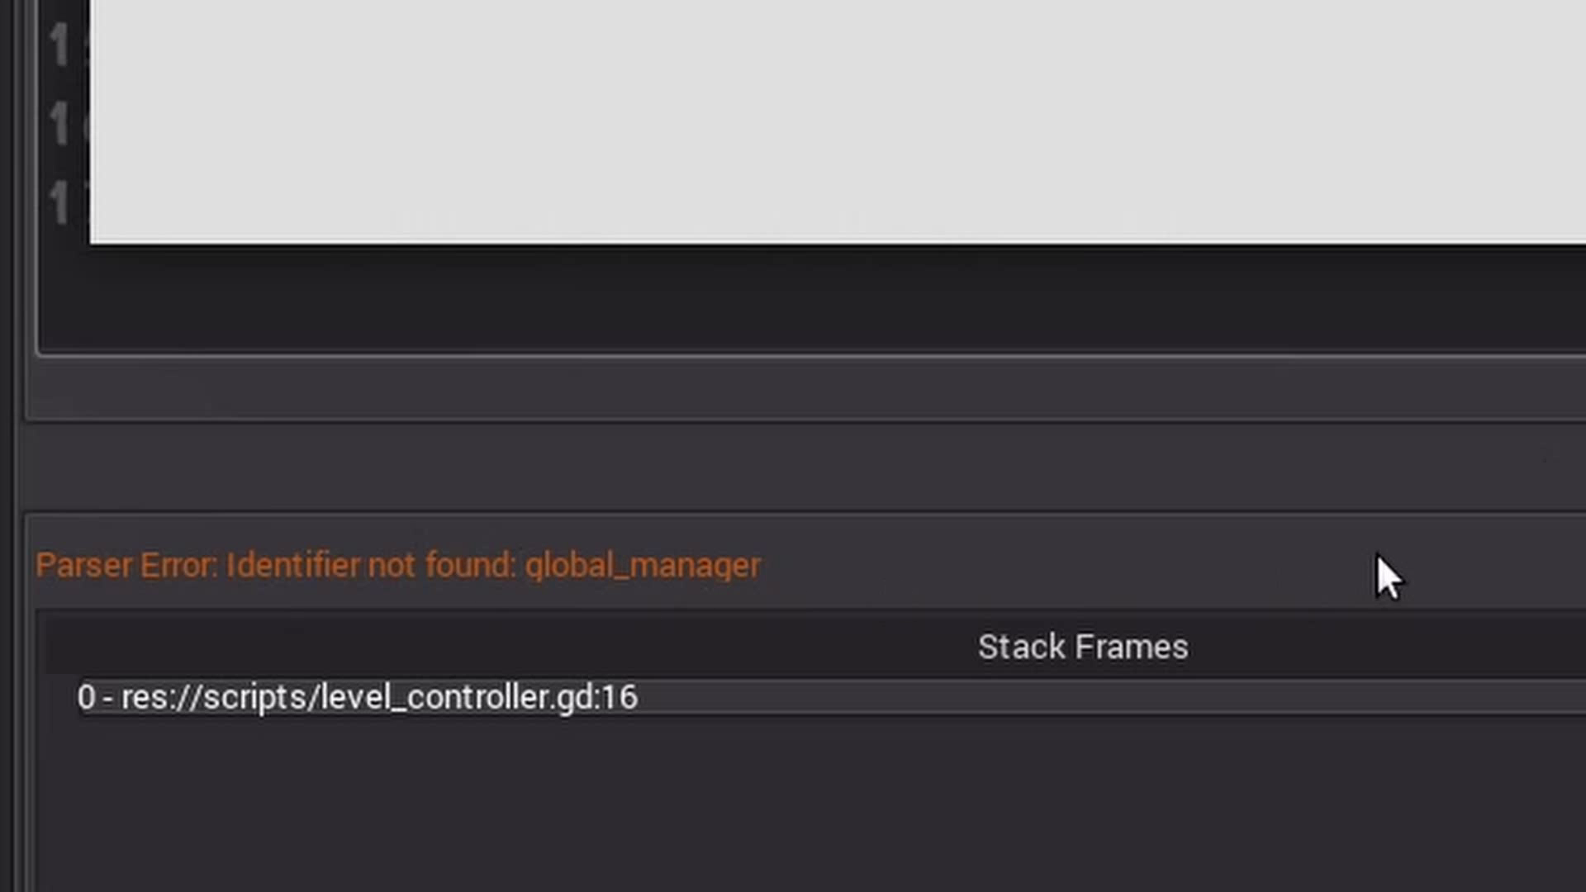
- Check the global_manager entry in the project's AutoLoad settings
click(31, 50)
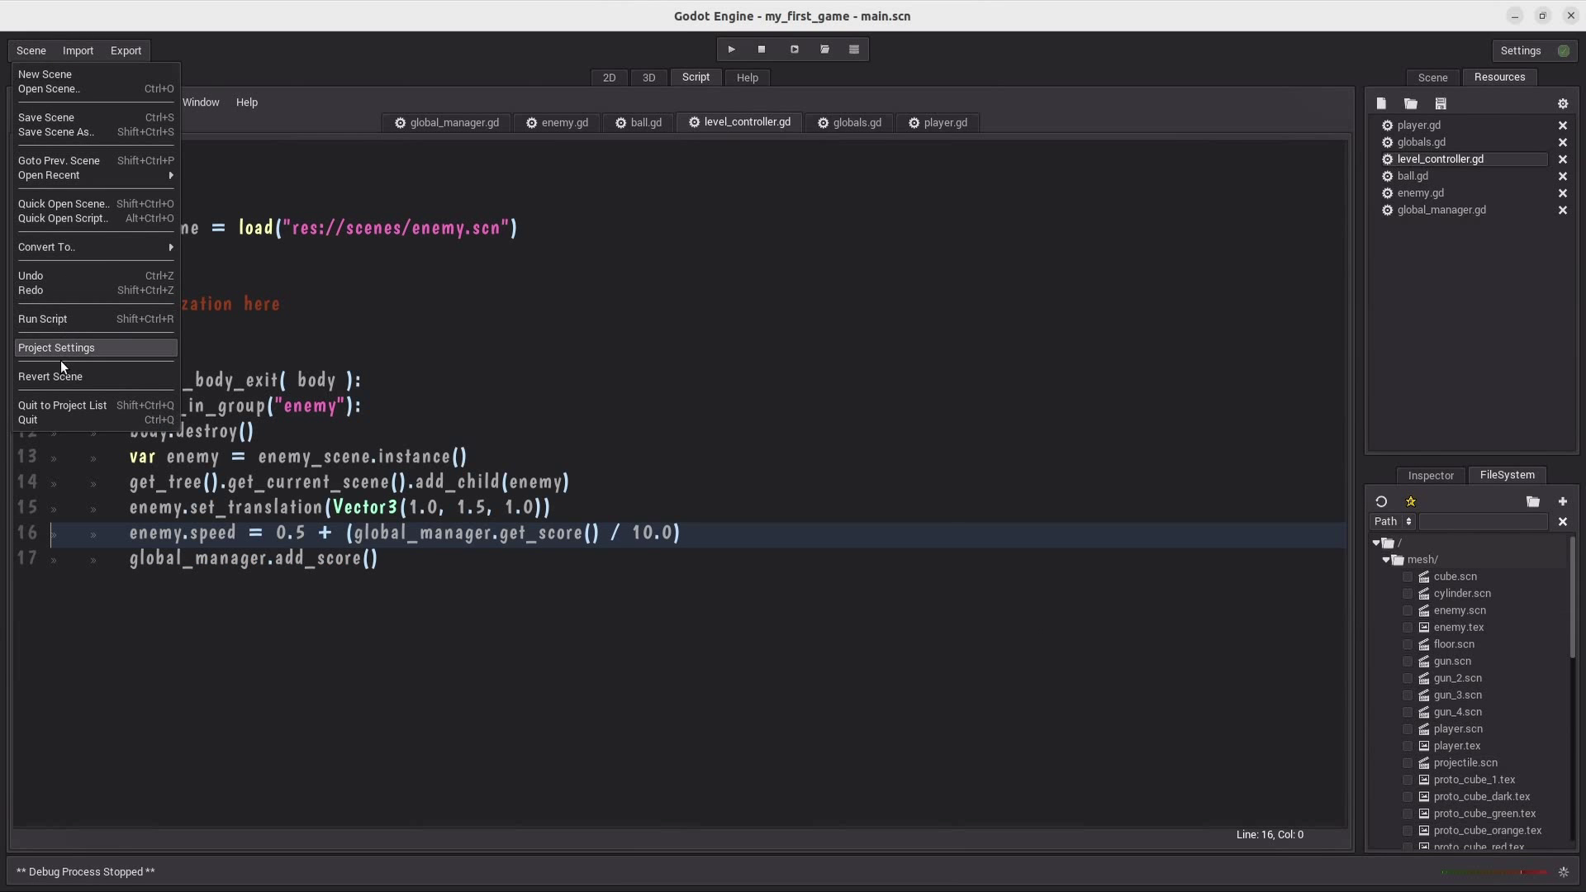
click(58, 348)
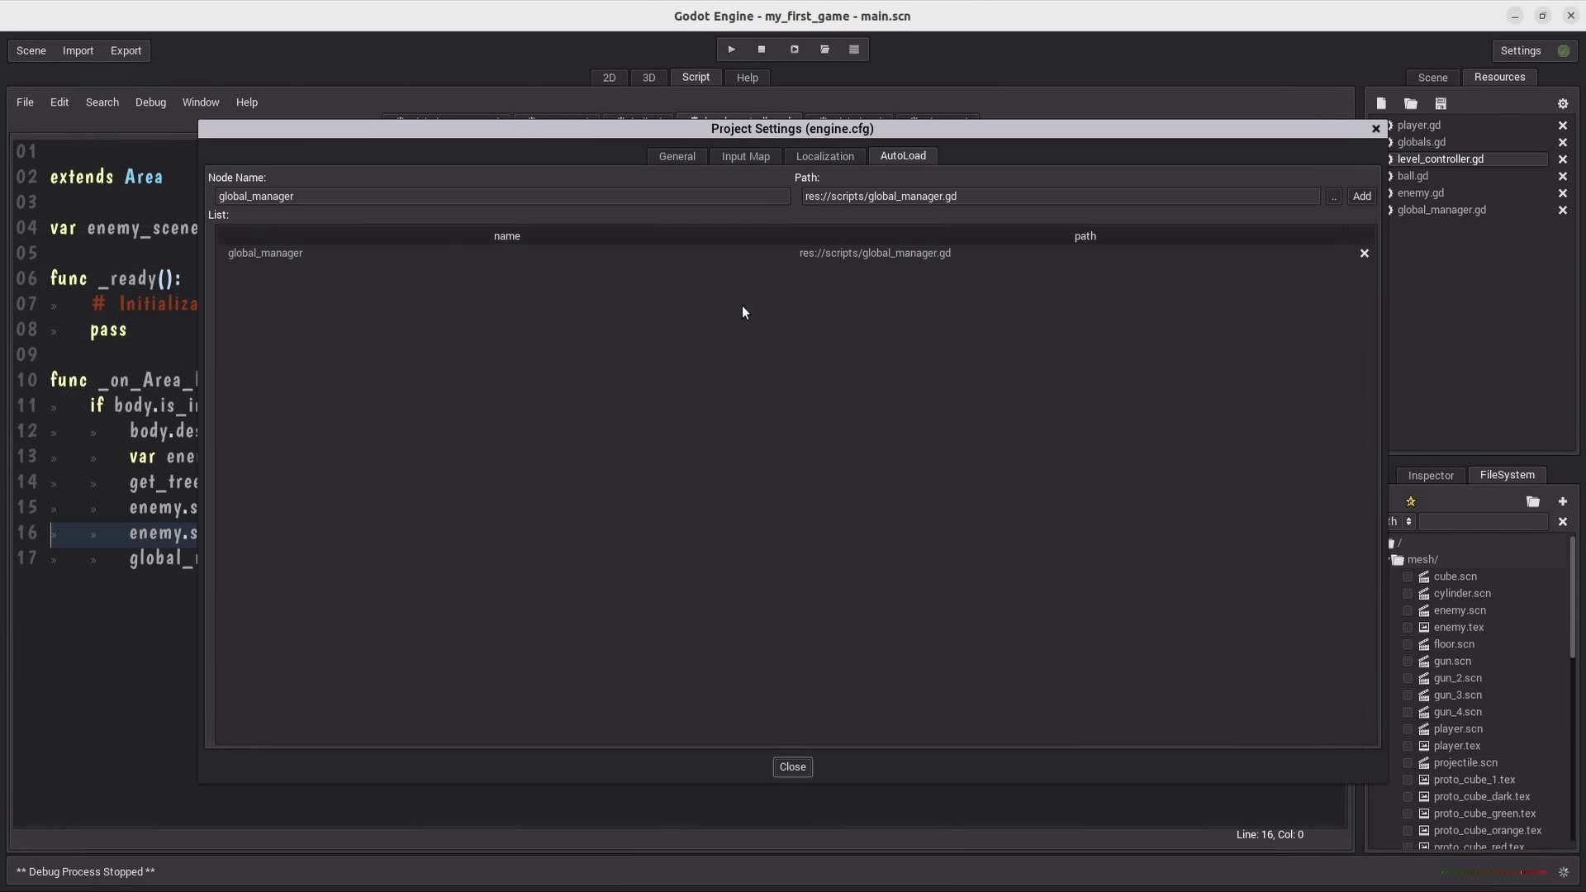
click(240, 258)
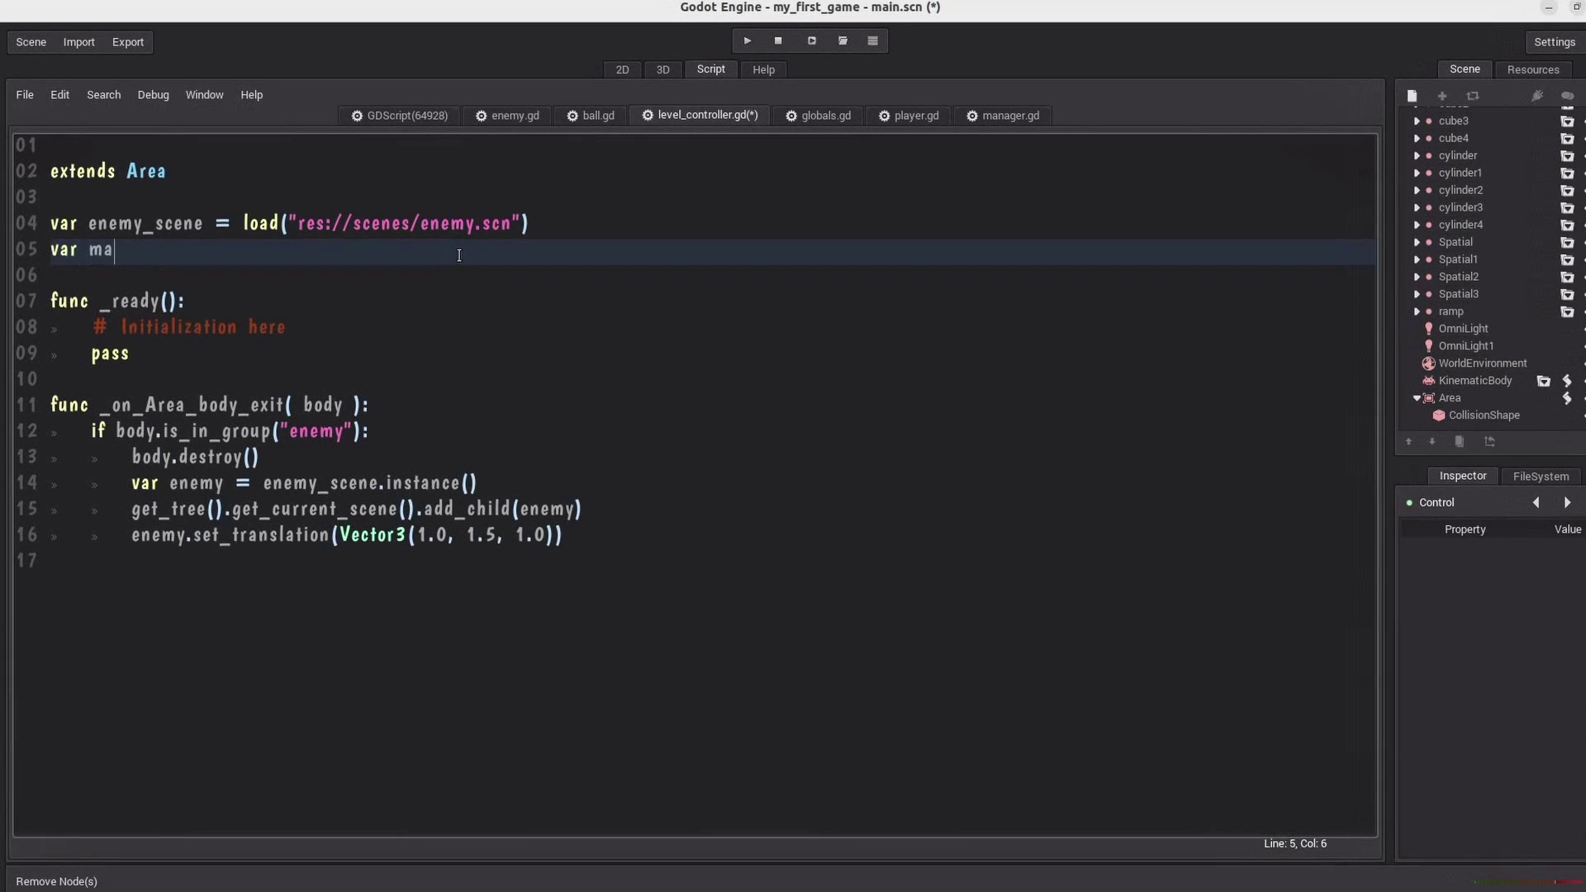
- In level_controller.gd, declare var manager and assign it get_node("/root/Spatial") in _ready
text(nager)
drag(96, 318, 272, 318)
text(manager = get_node("/root/Spatial")
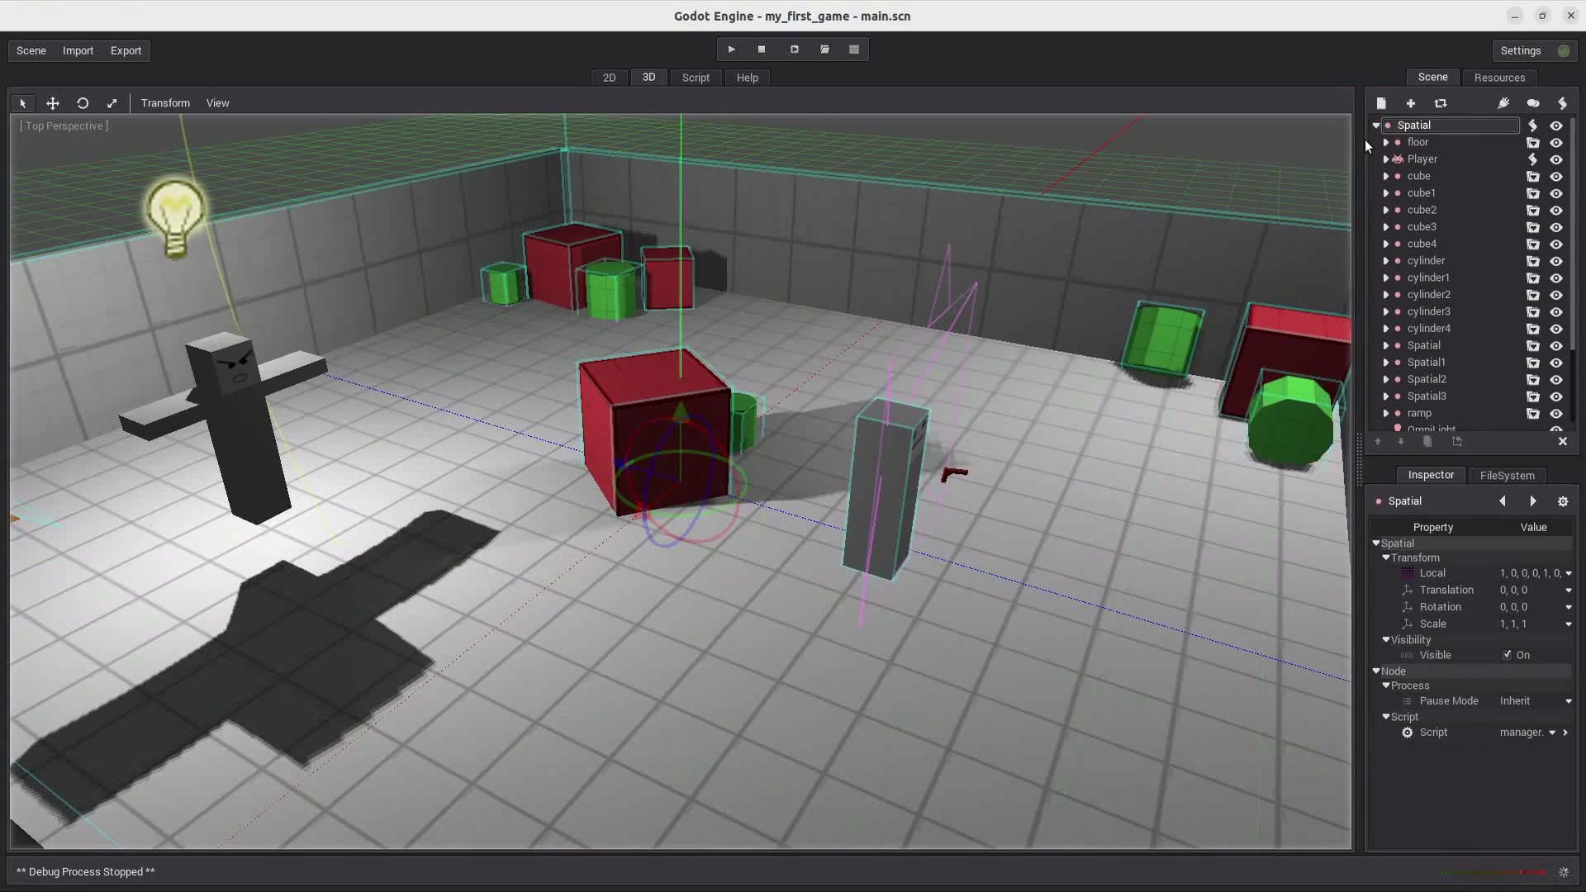
- Add a Control node to the main scene and resize it to 800 by 602 to fill the screen frame
key(ctrl+a)
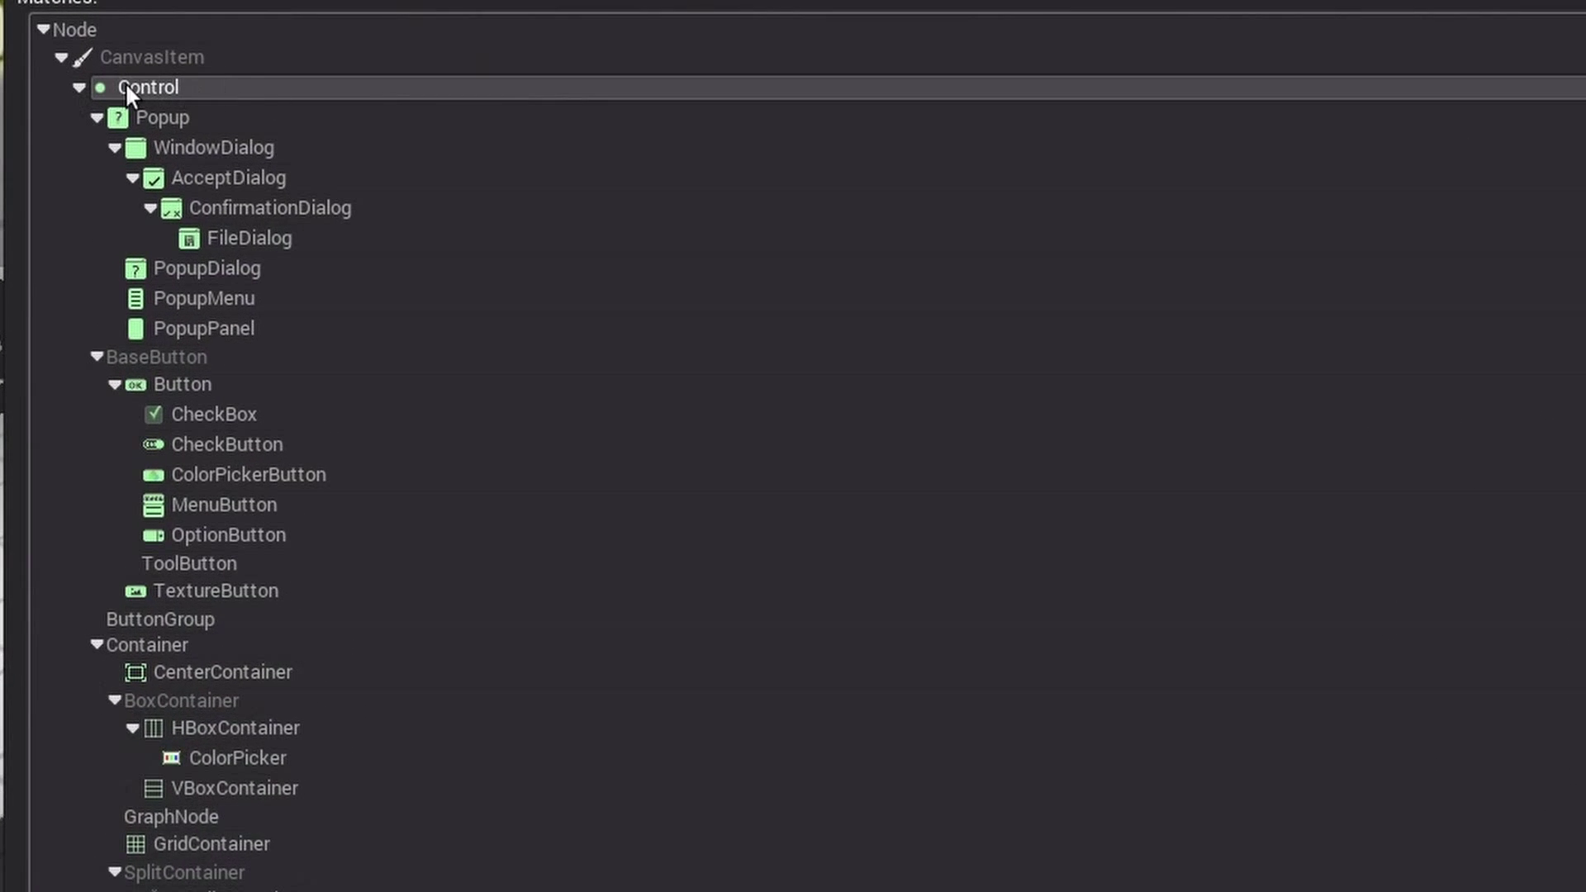
double_click(126, 97)
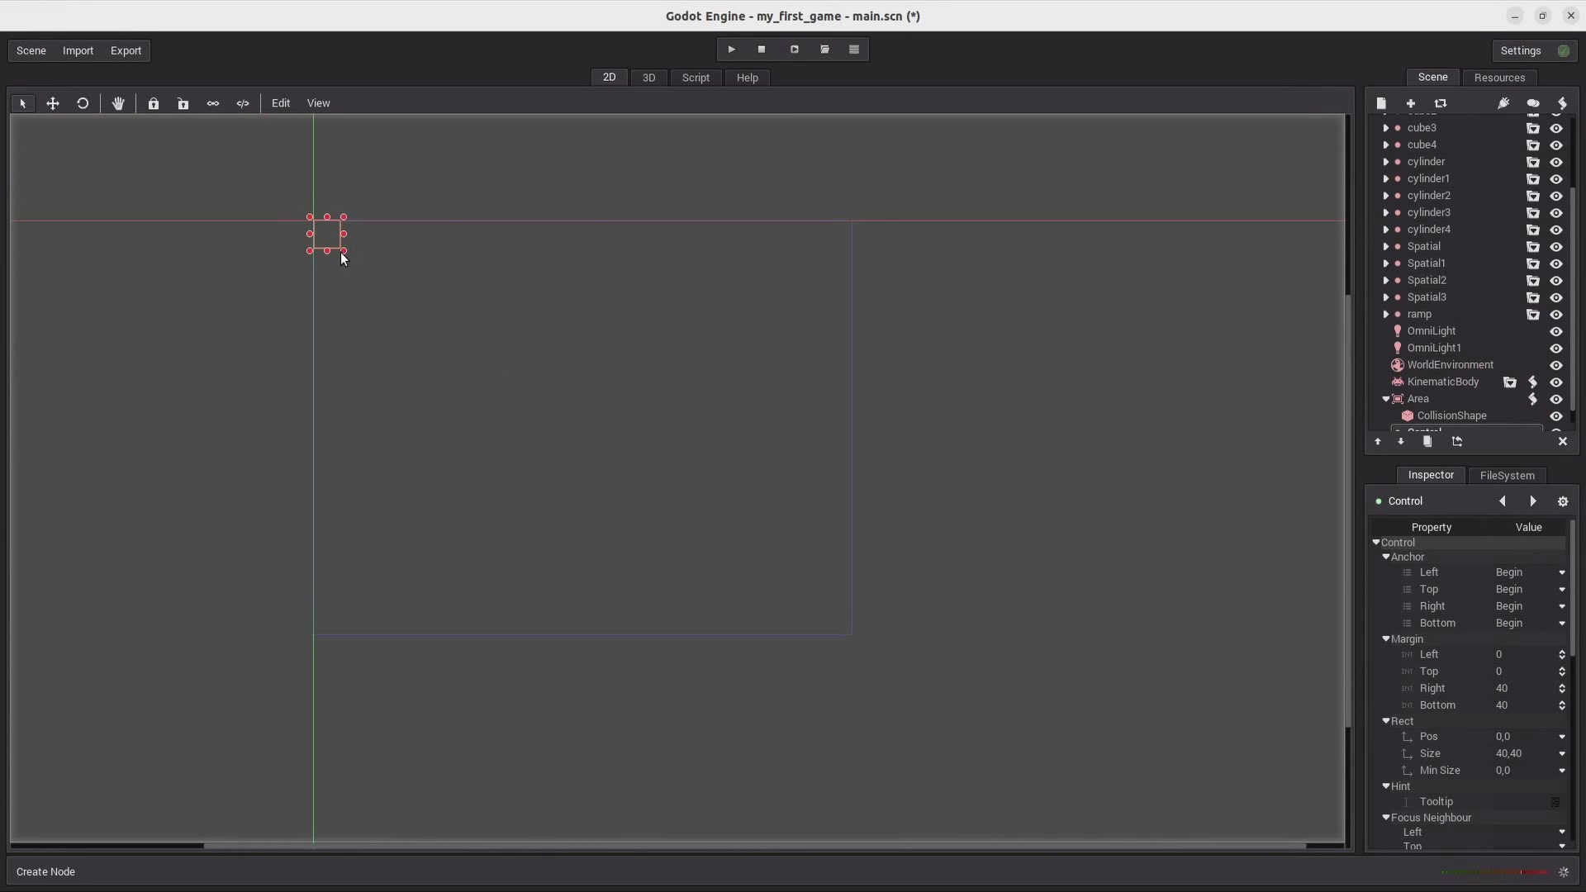
drag(871, 632, 852, 636)
- Add a Label node under the Control node
click(1380, 102)
text(Label)
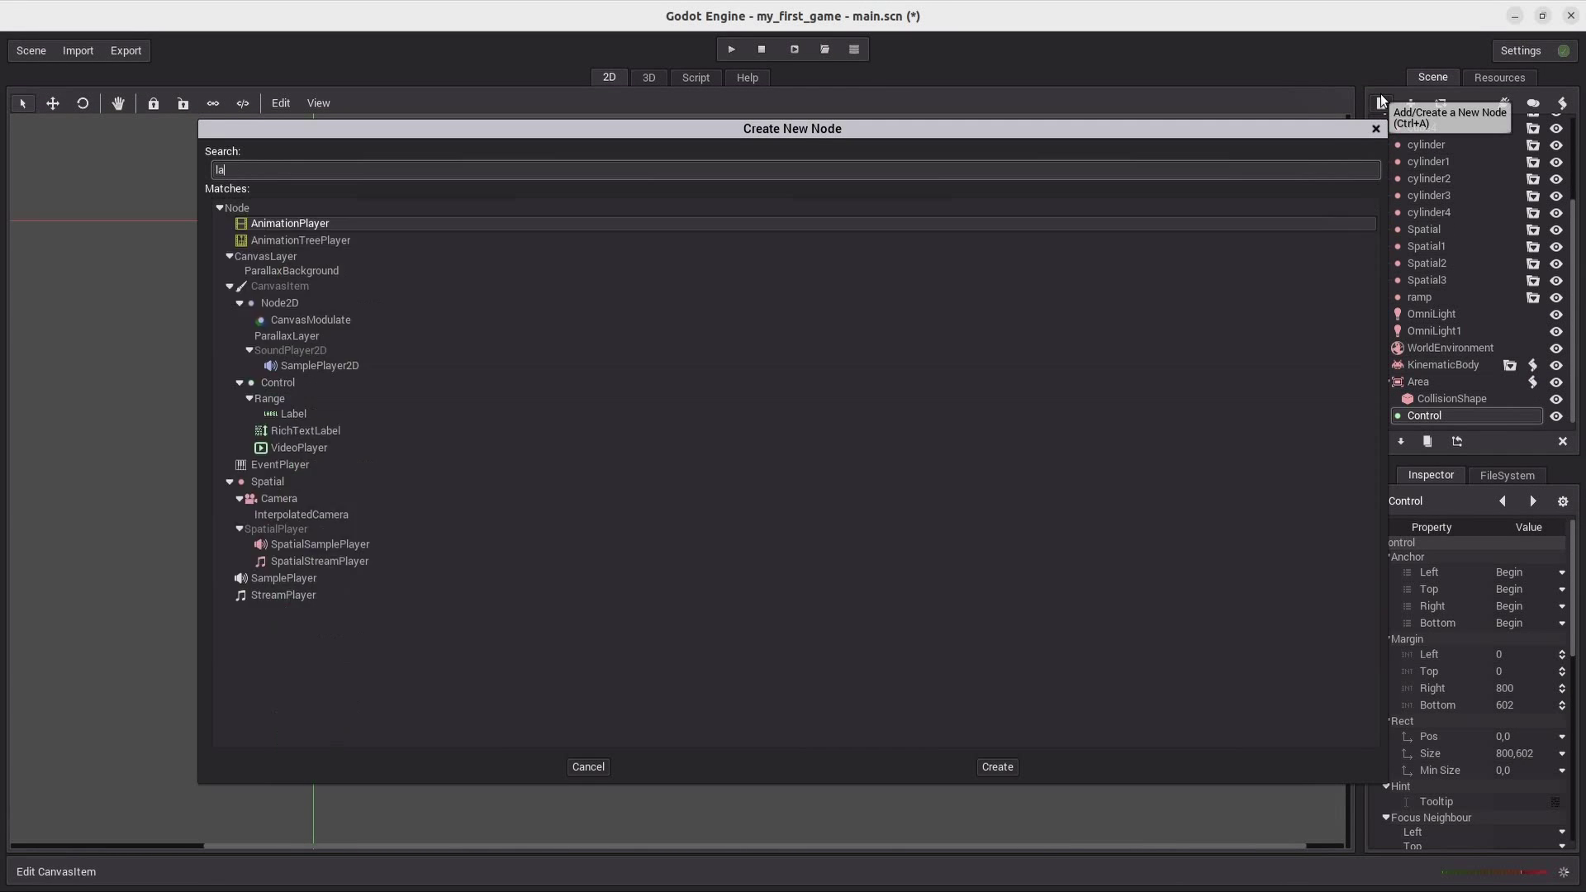
key(Return)
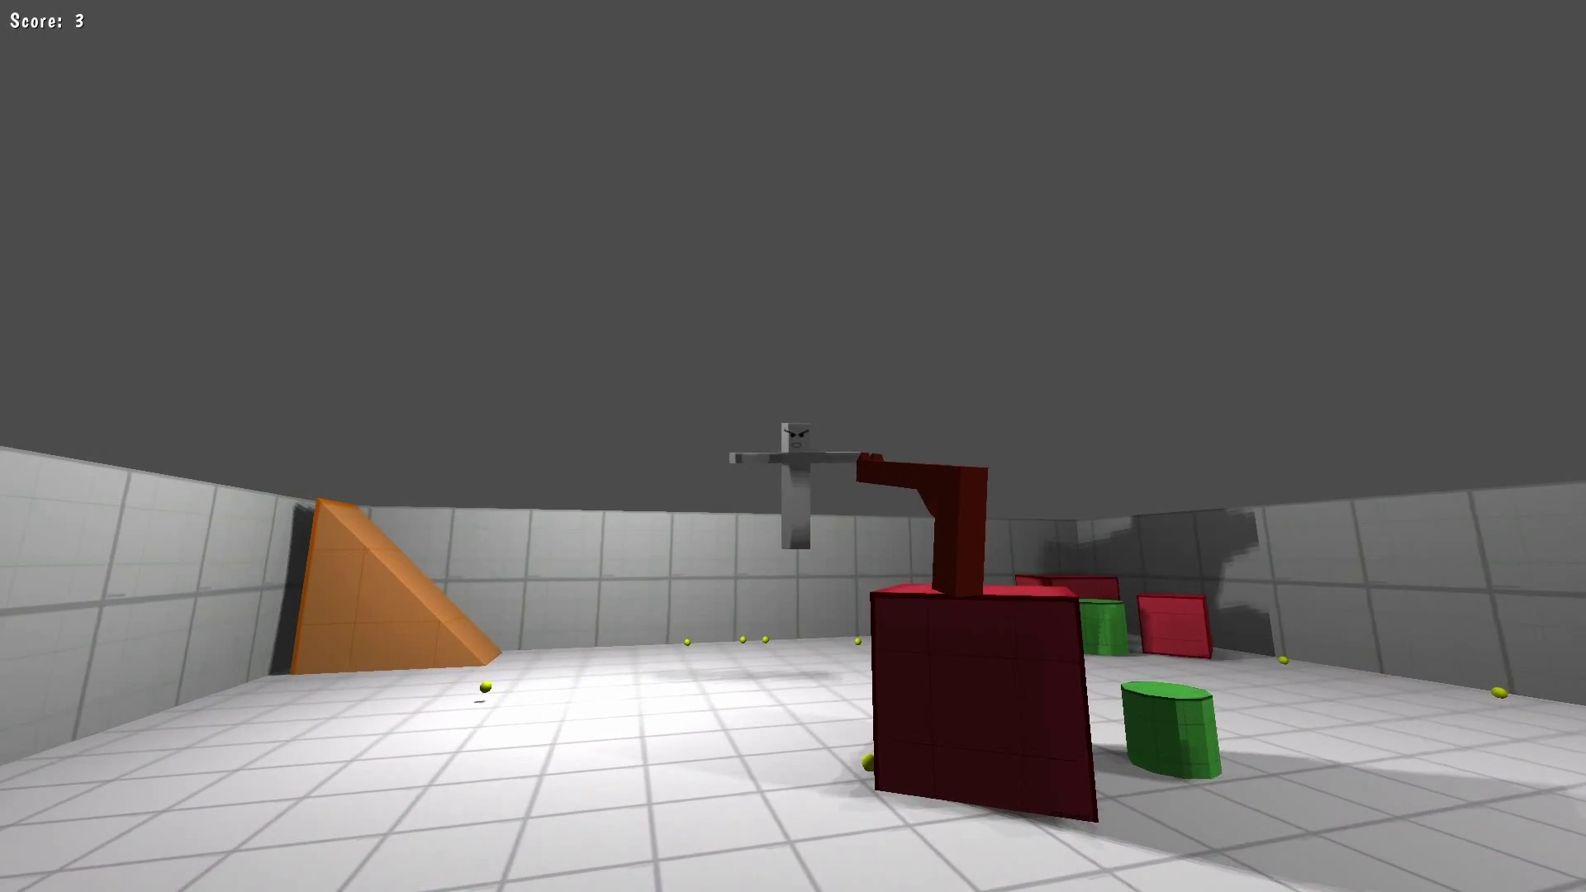
- Playtest the game by firing balls at the enemy hovering near the arena wall
click(792, 446)
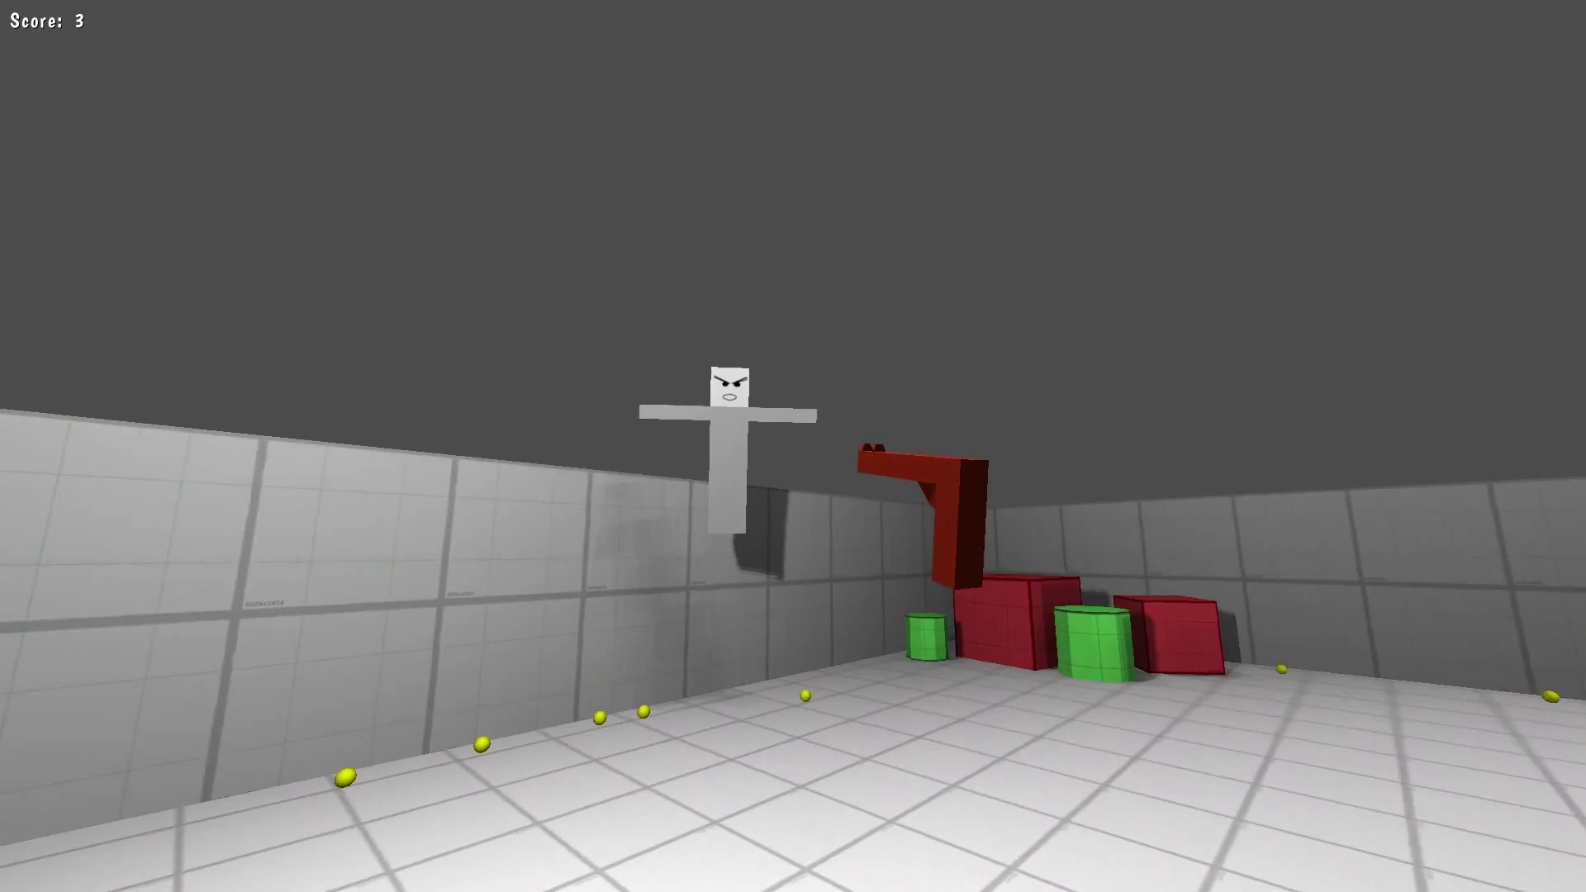
click(793, 446)
click(793, 446)
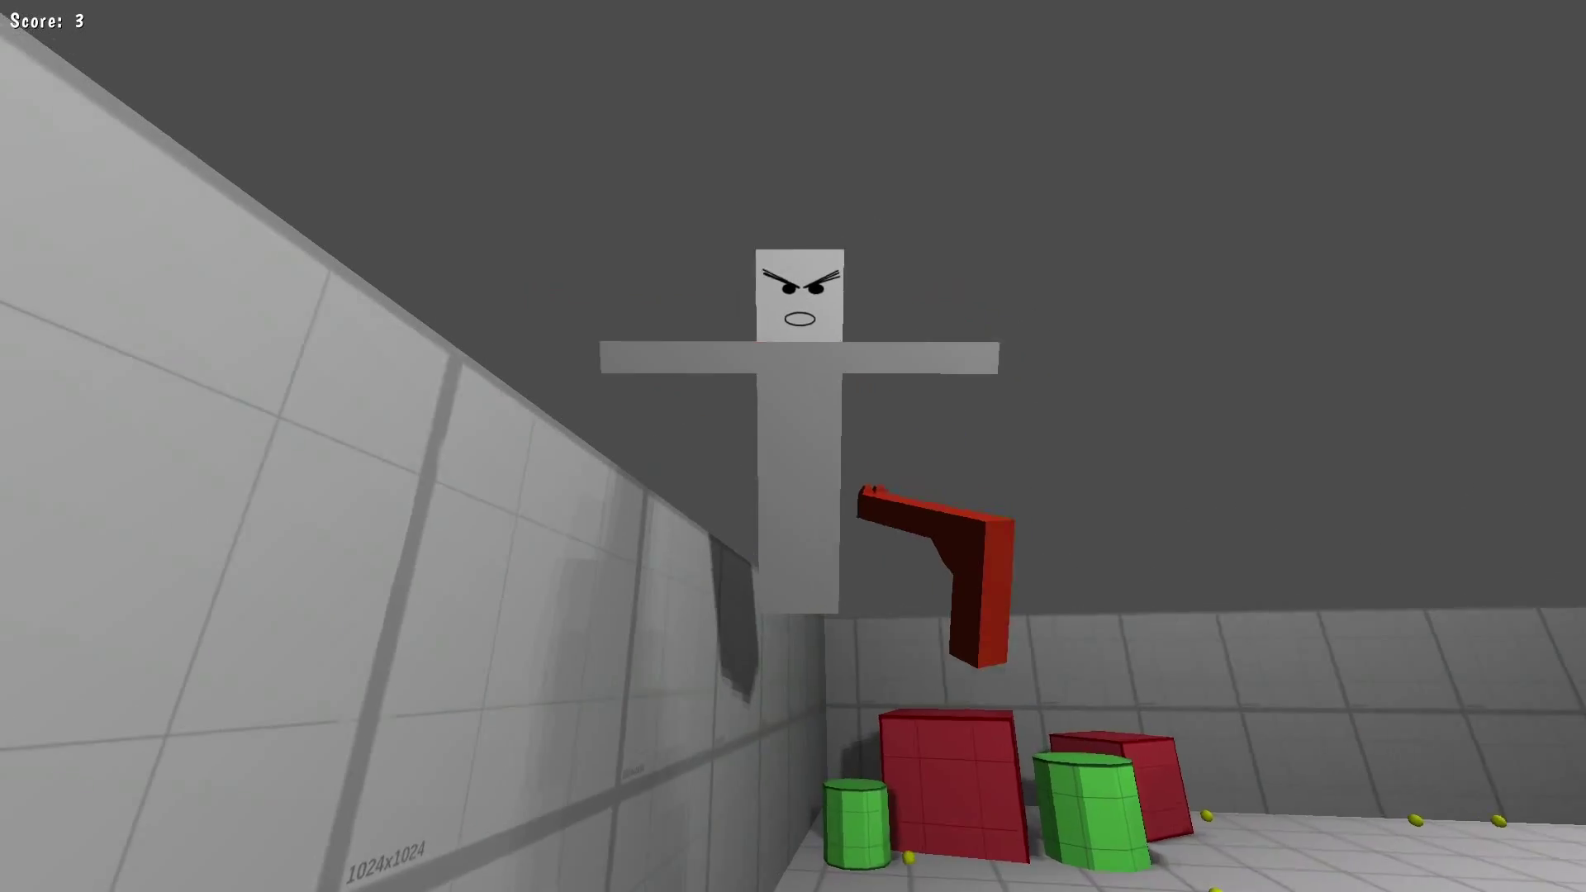
click(793, 446)
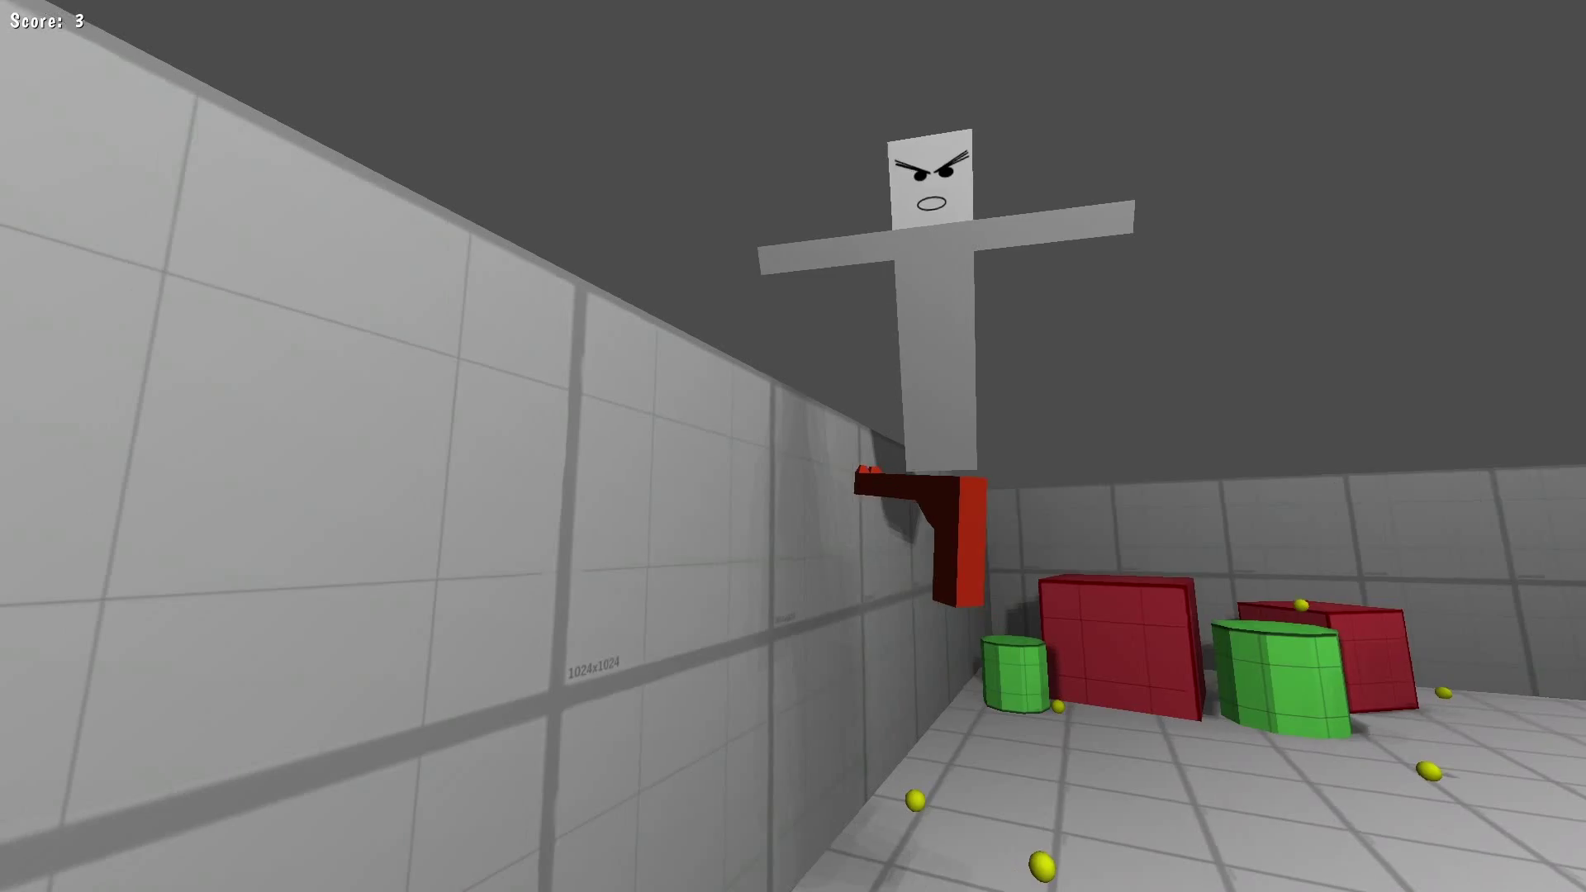
click(793, 446)
click(792, 446)
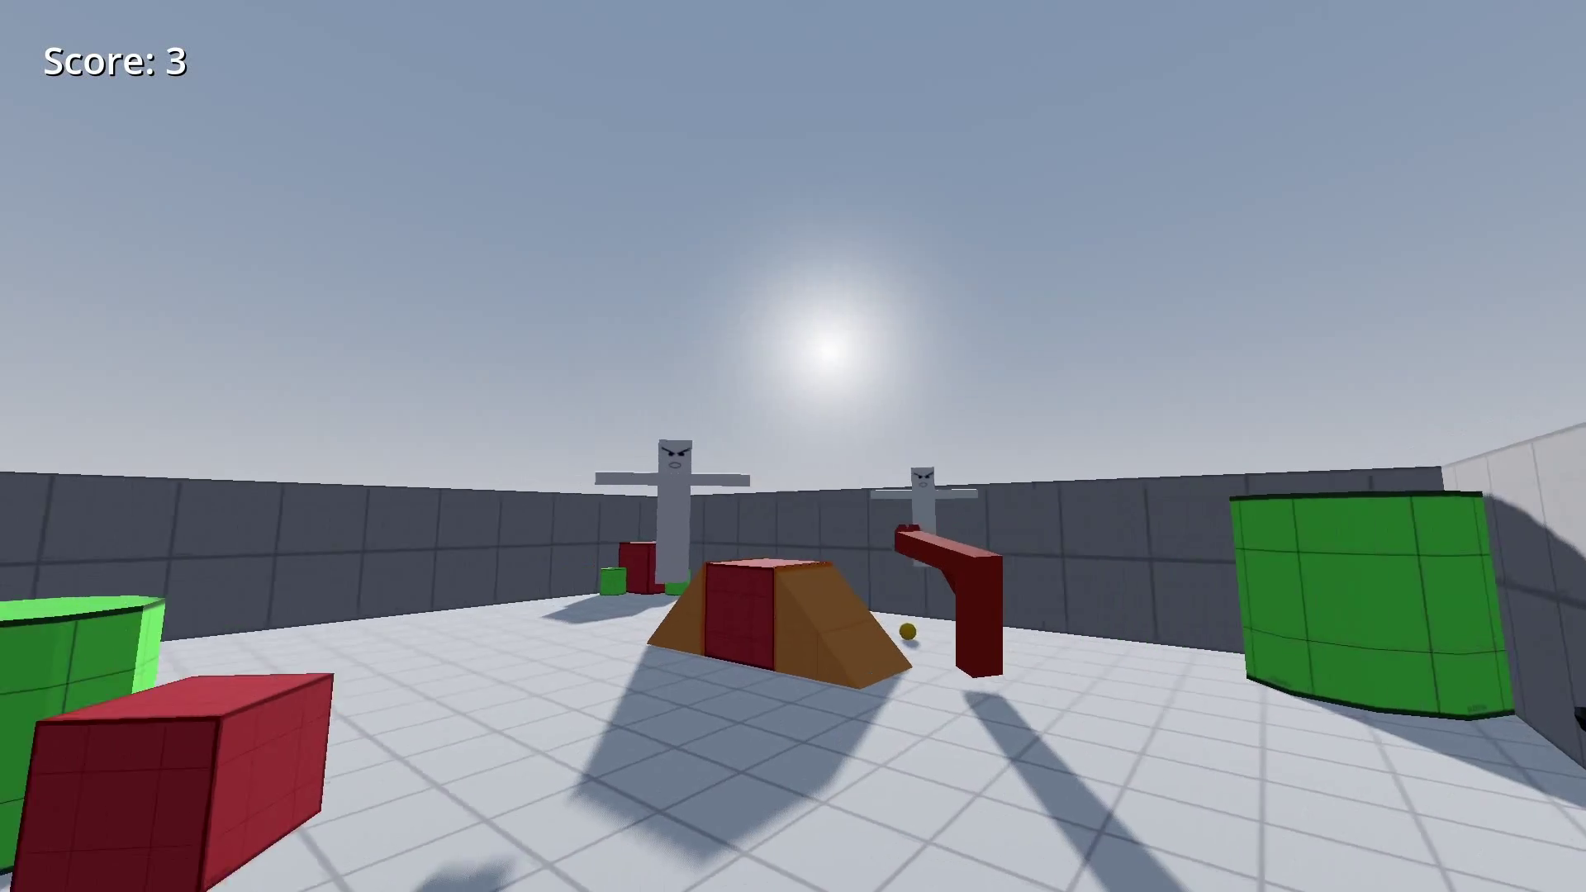
- Fire balls at the two enemies near the ramps in the version of the level with a sky
click(793, 446)
click(792, 446)
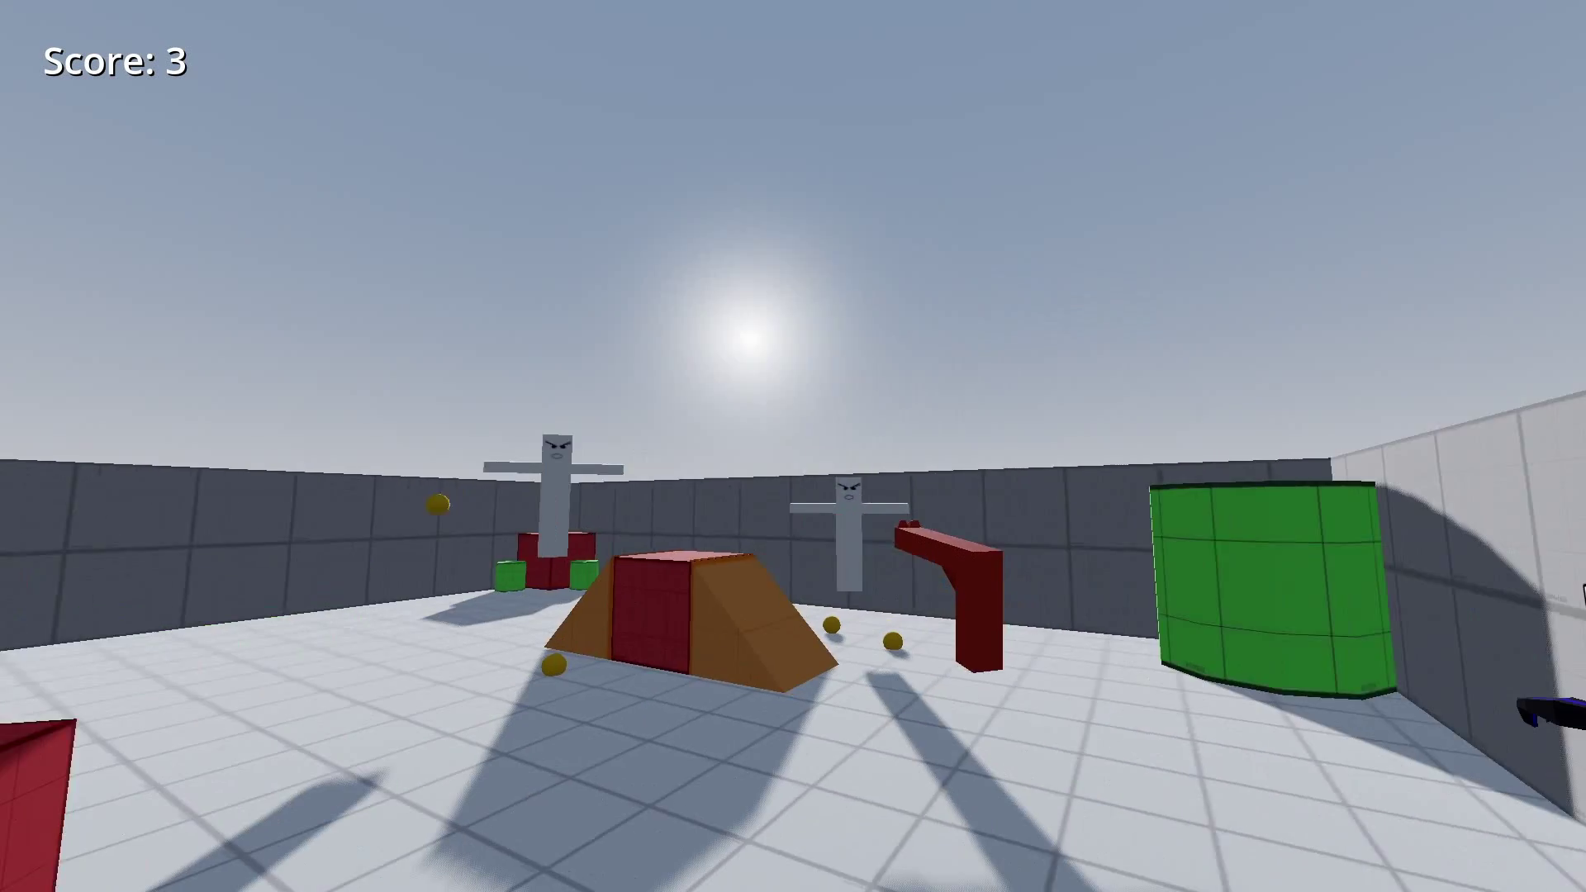
click(793, 445)
click(793, 446)
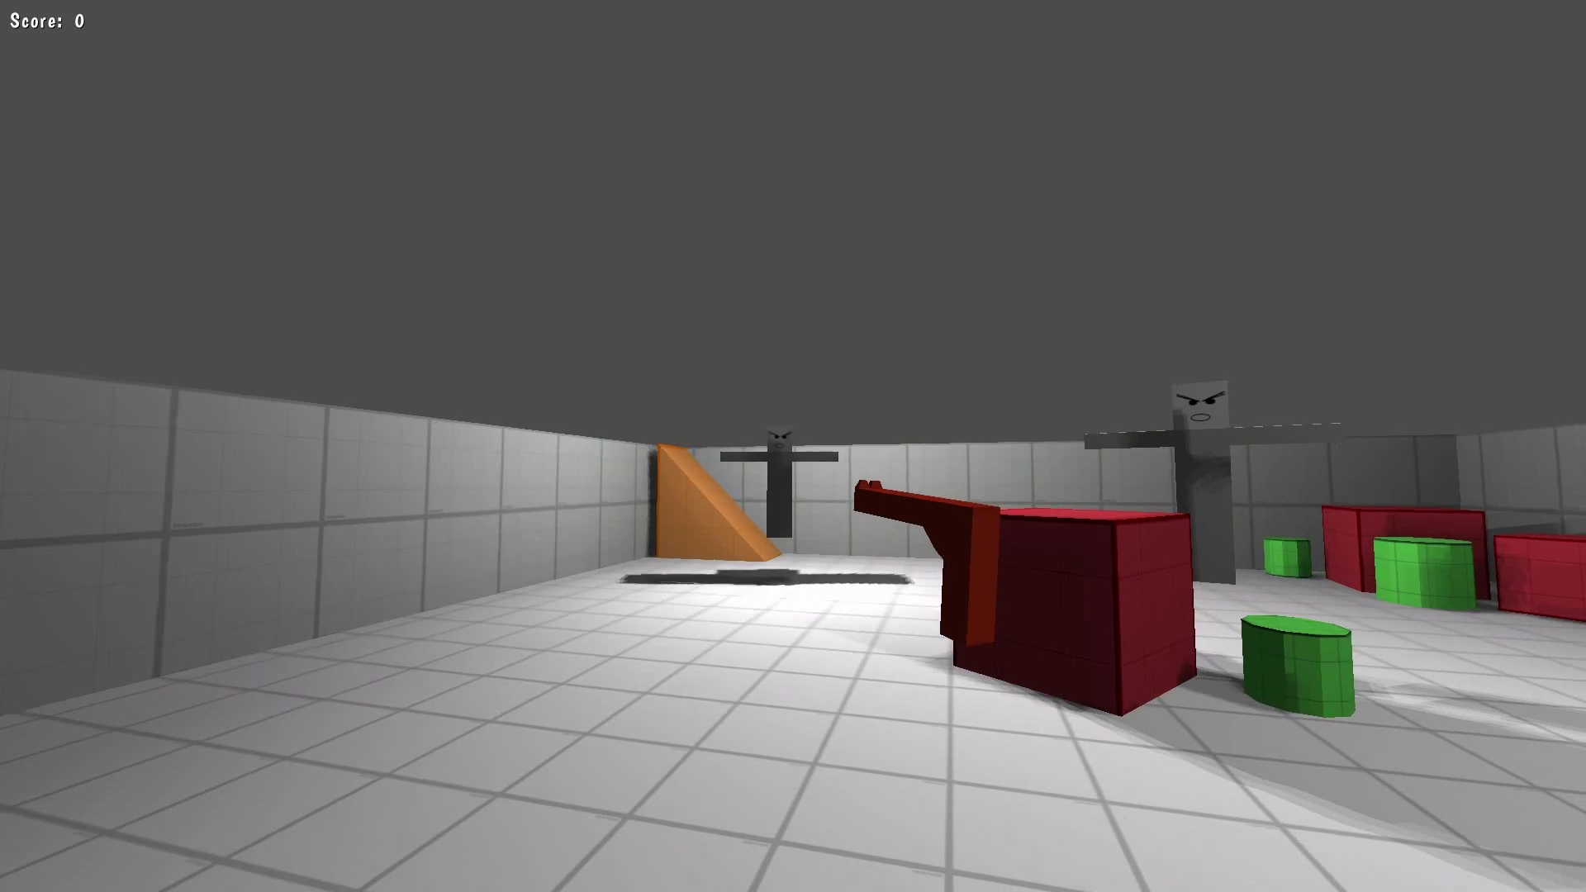
- Walk the player backward and forward in the grey arena while facing the two enemies
key(s)
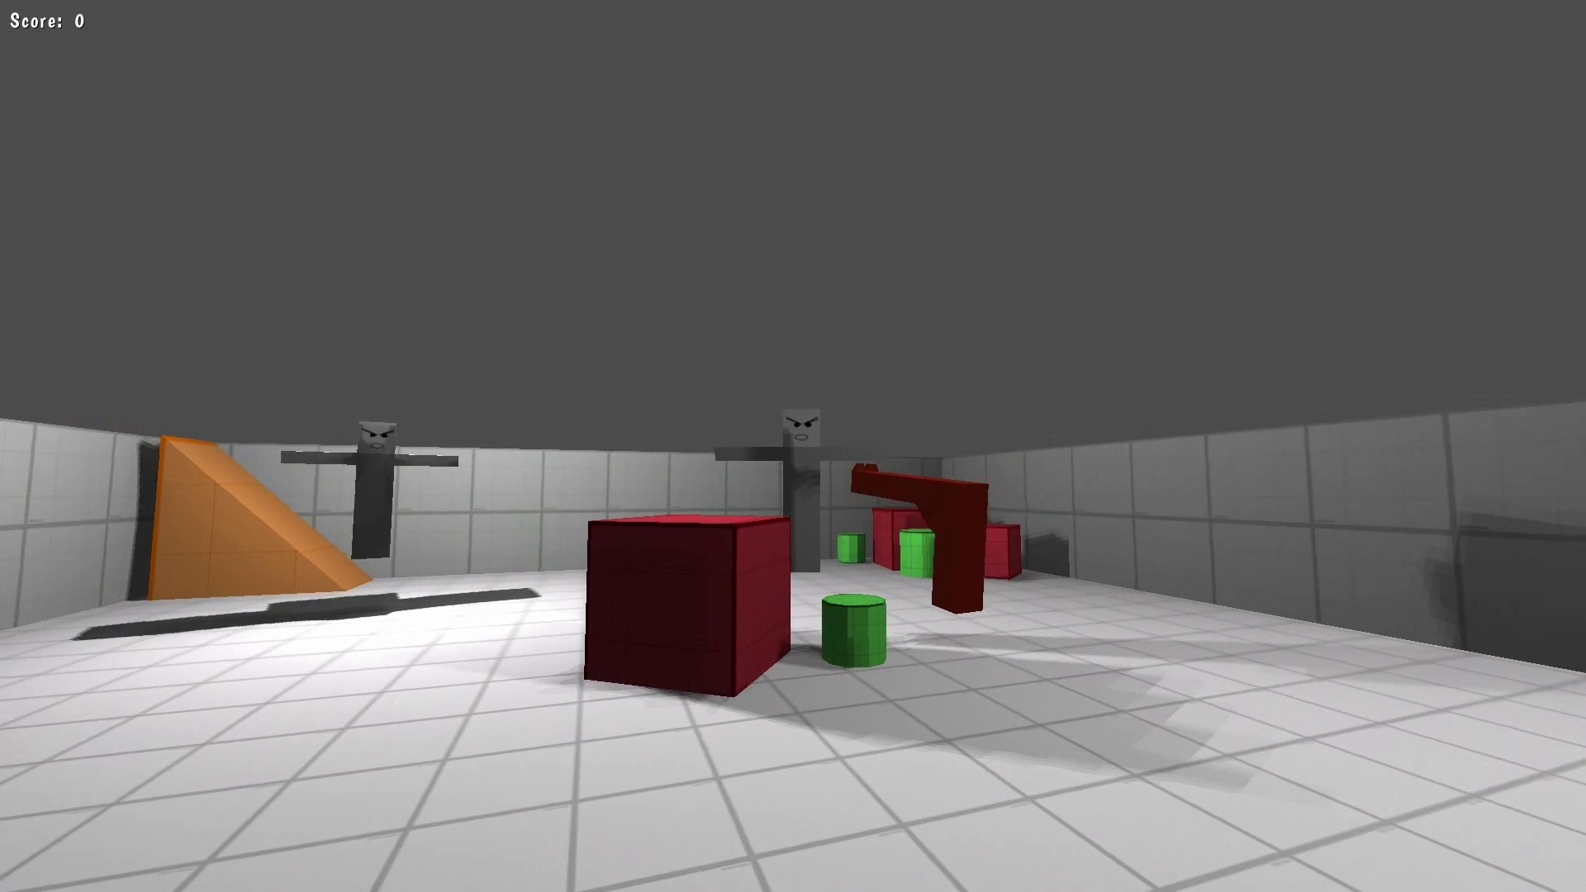
key(w)
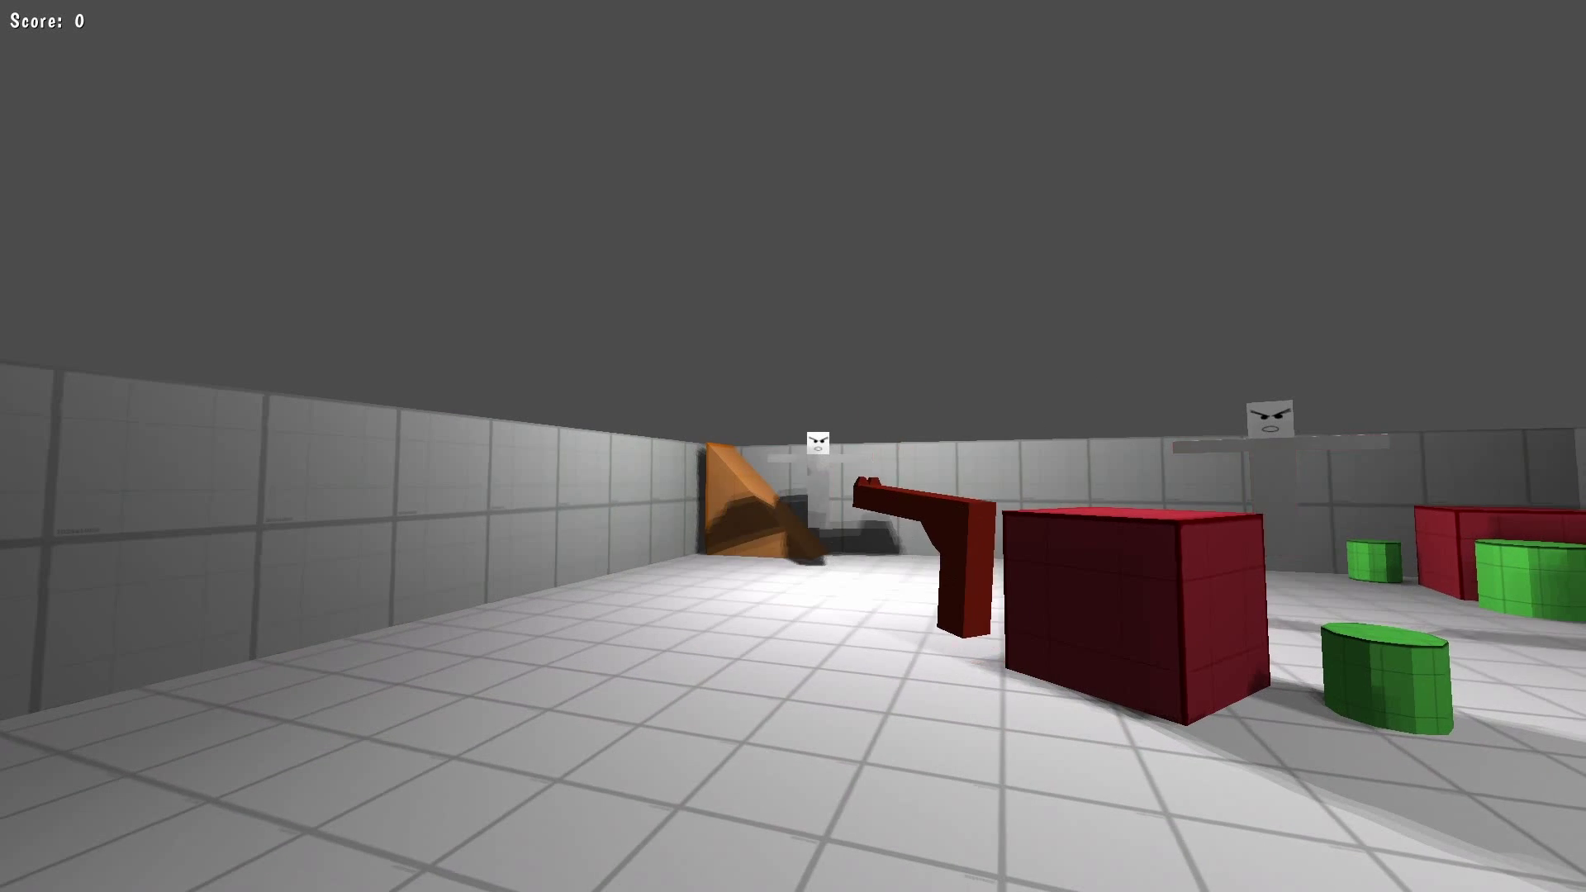
key(w)
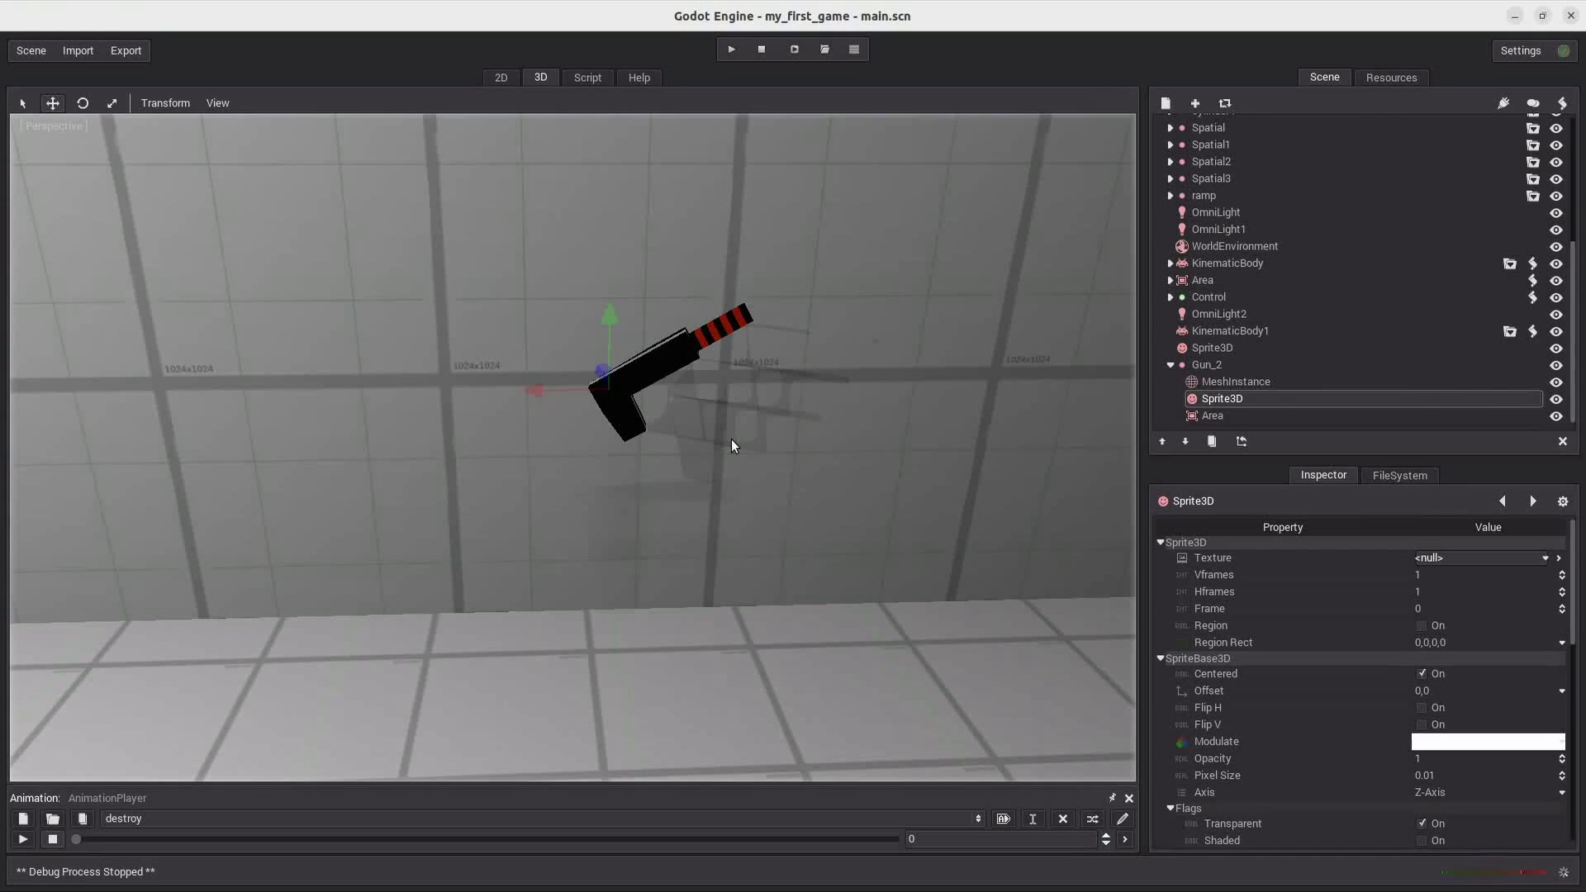
- Load the "Gun 2 Score > 5" image as the texture of the Sprite3D under Gun_2 and scale the sprite
click(1544, 558)
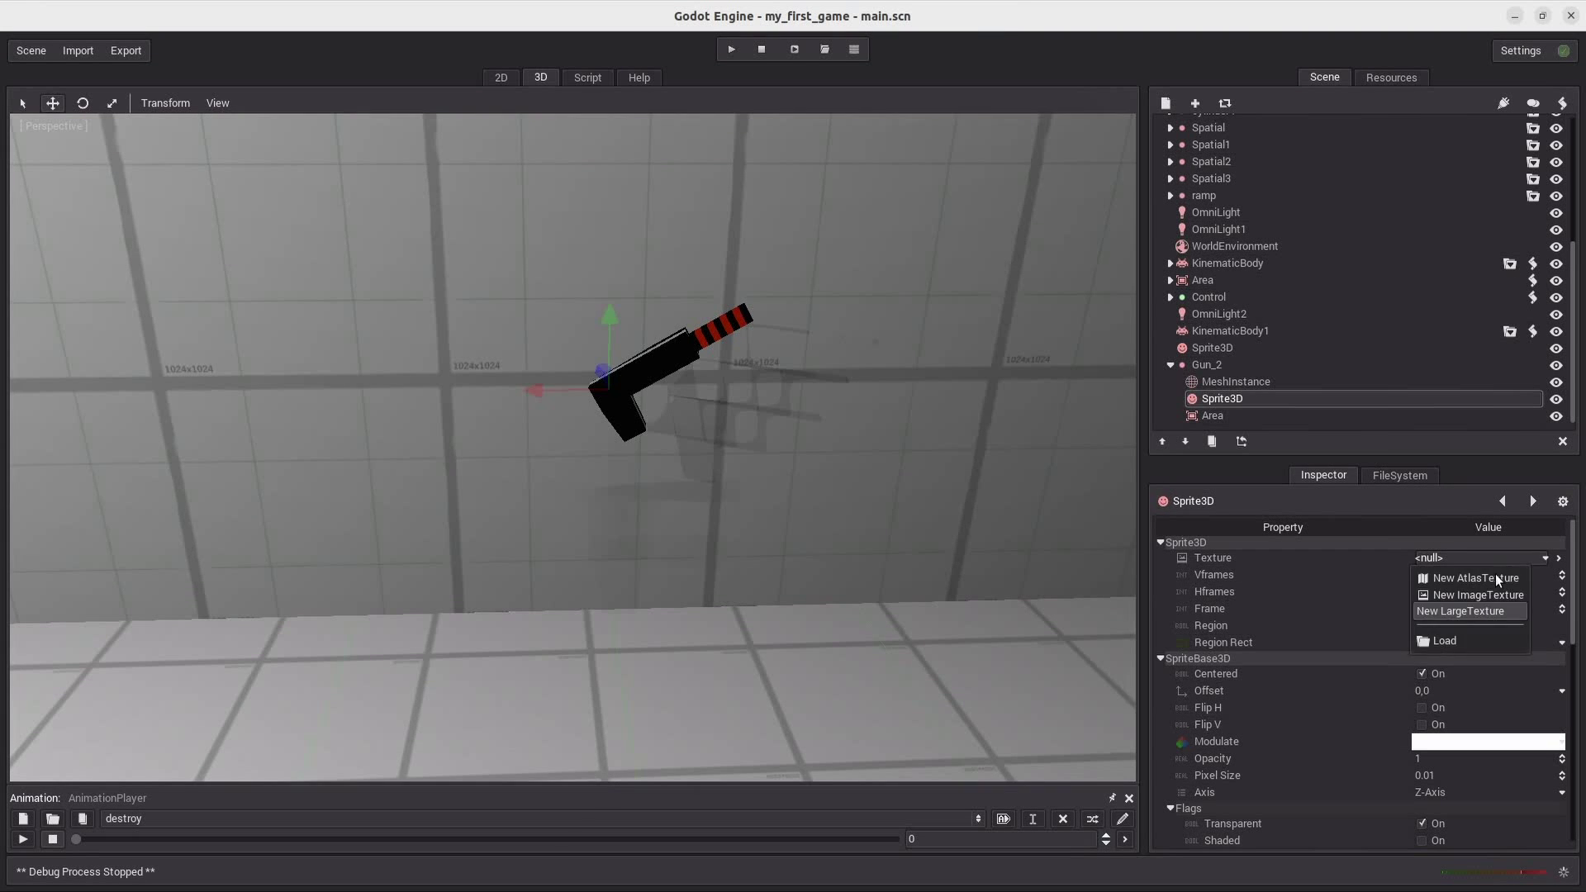
click(1454, 623)
double_click(334, 360)
key(r)
drag(339, 354, 658, 448)
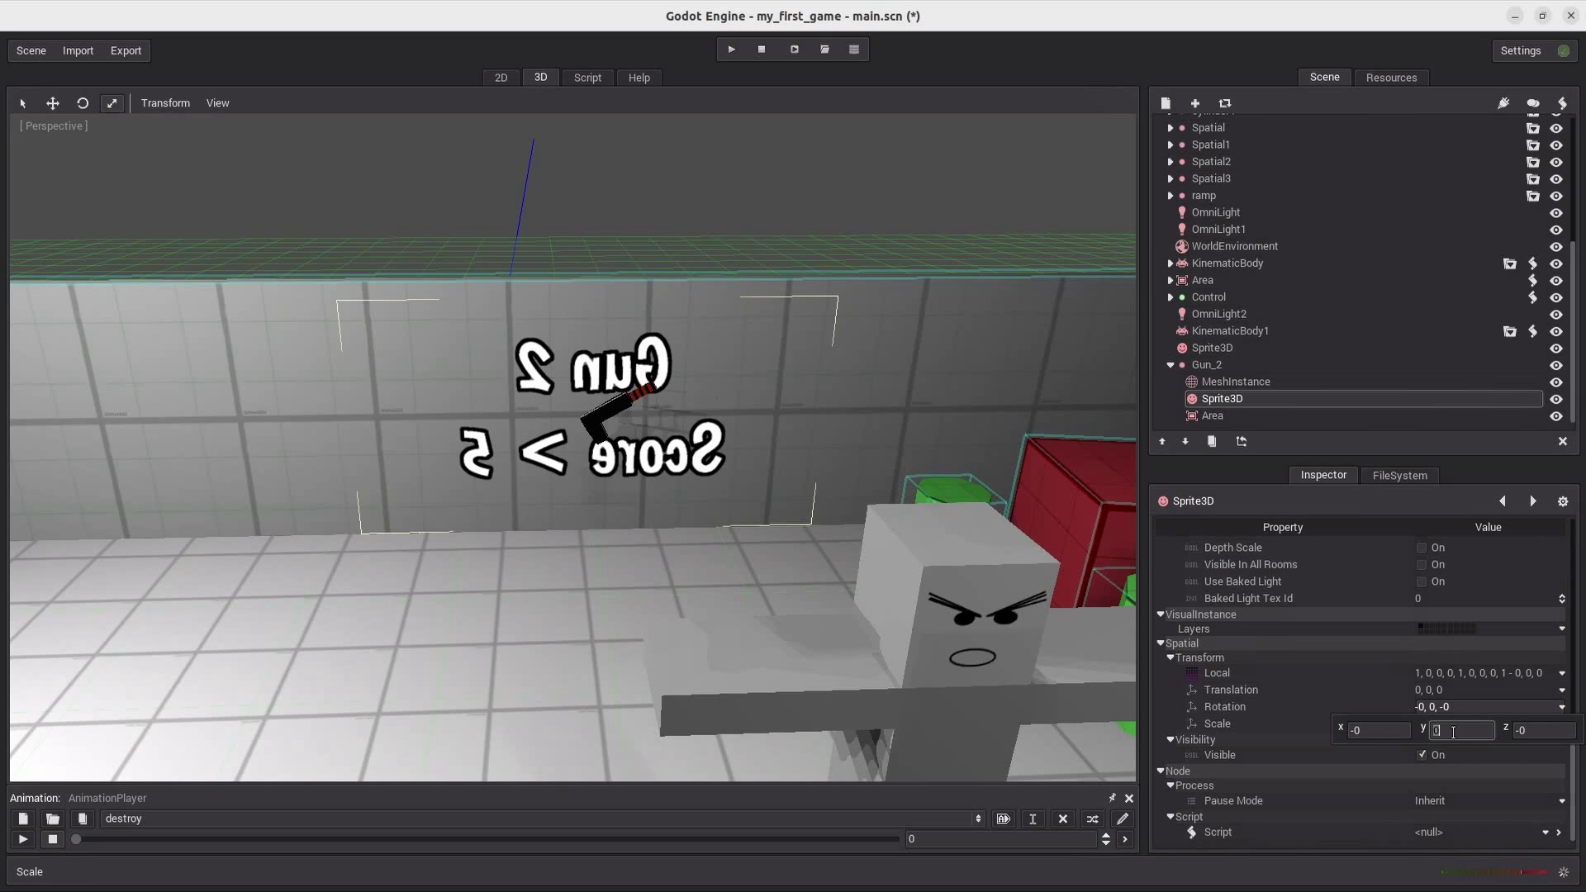
key(w)
scroll(636, 408, up, 2)
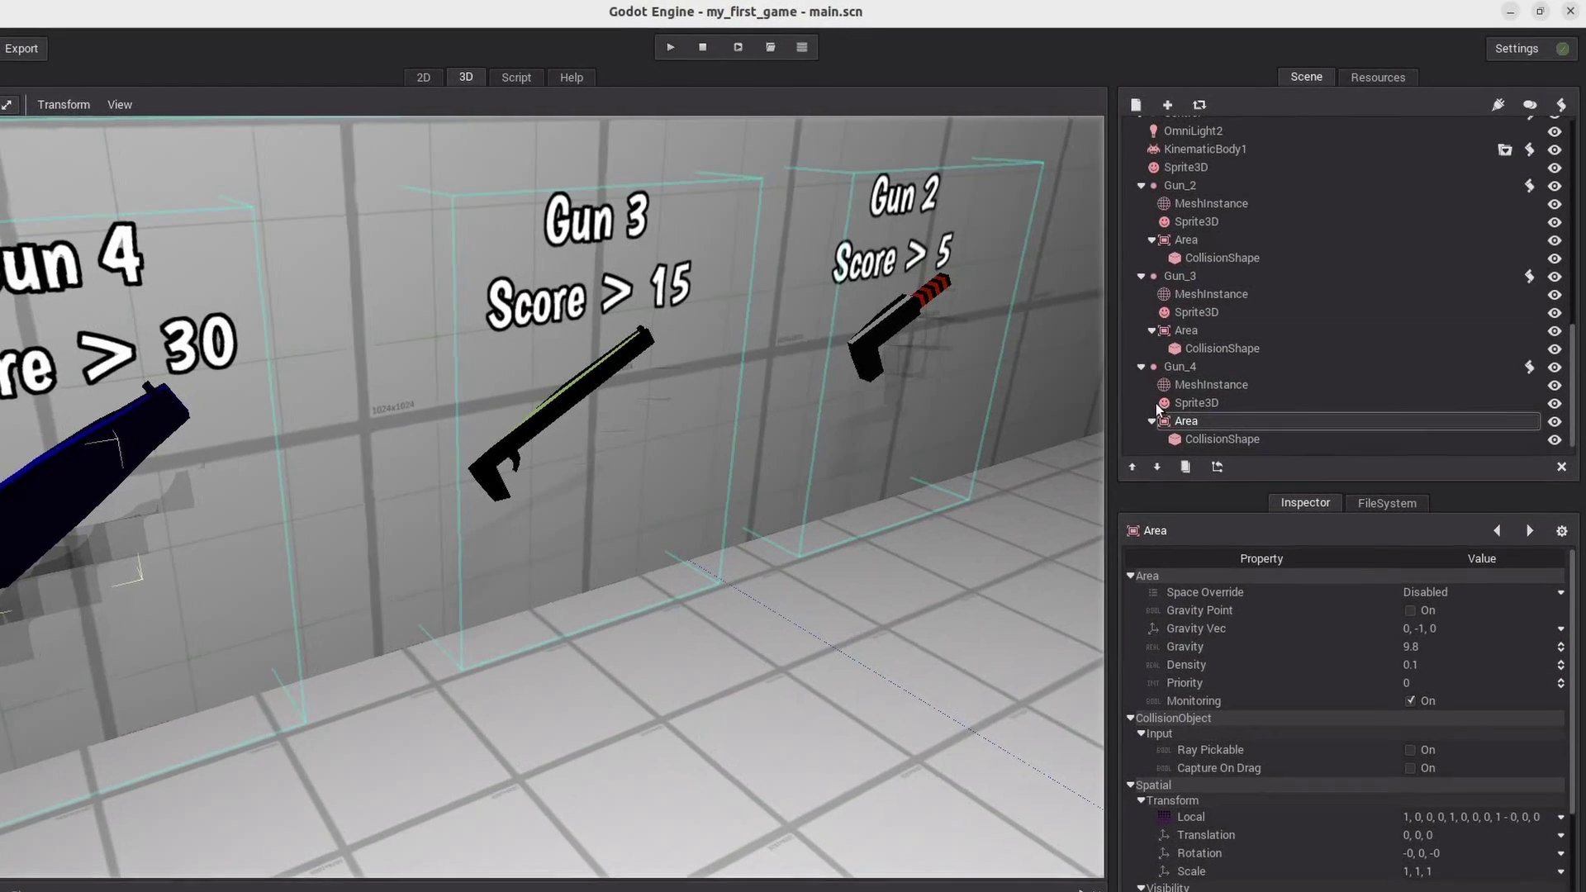
- Collapse the Gun_4 branch in the scene tree and open the node's name for editing
click(1165, 380)
click(1100, 393)
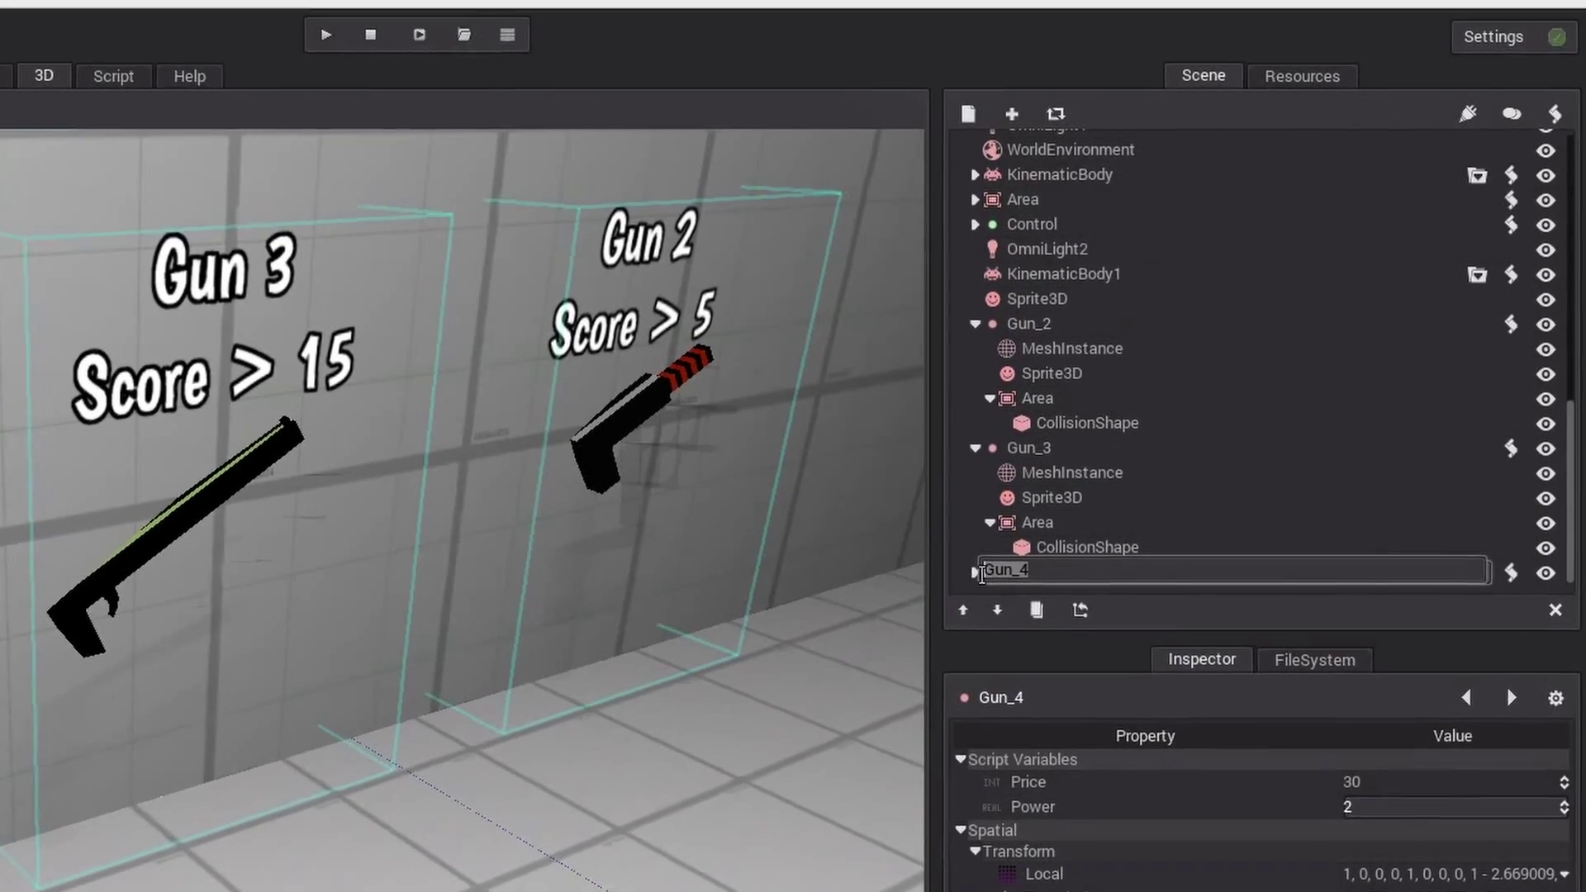
click(1017, 539)
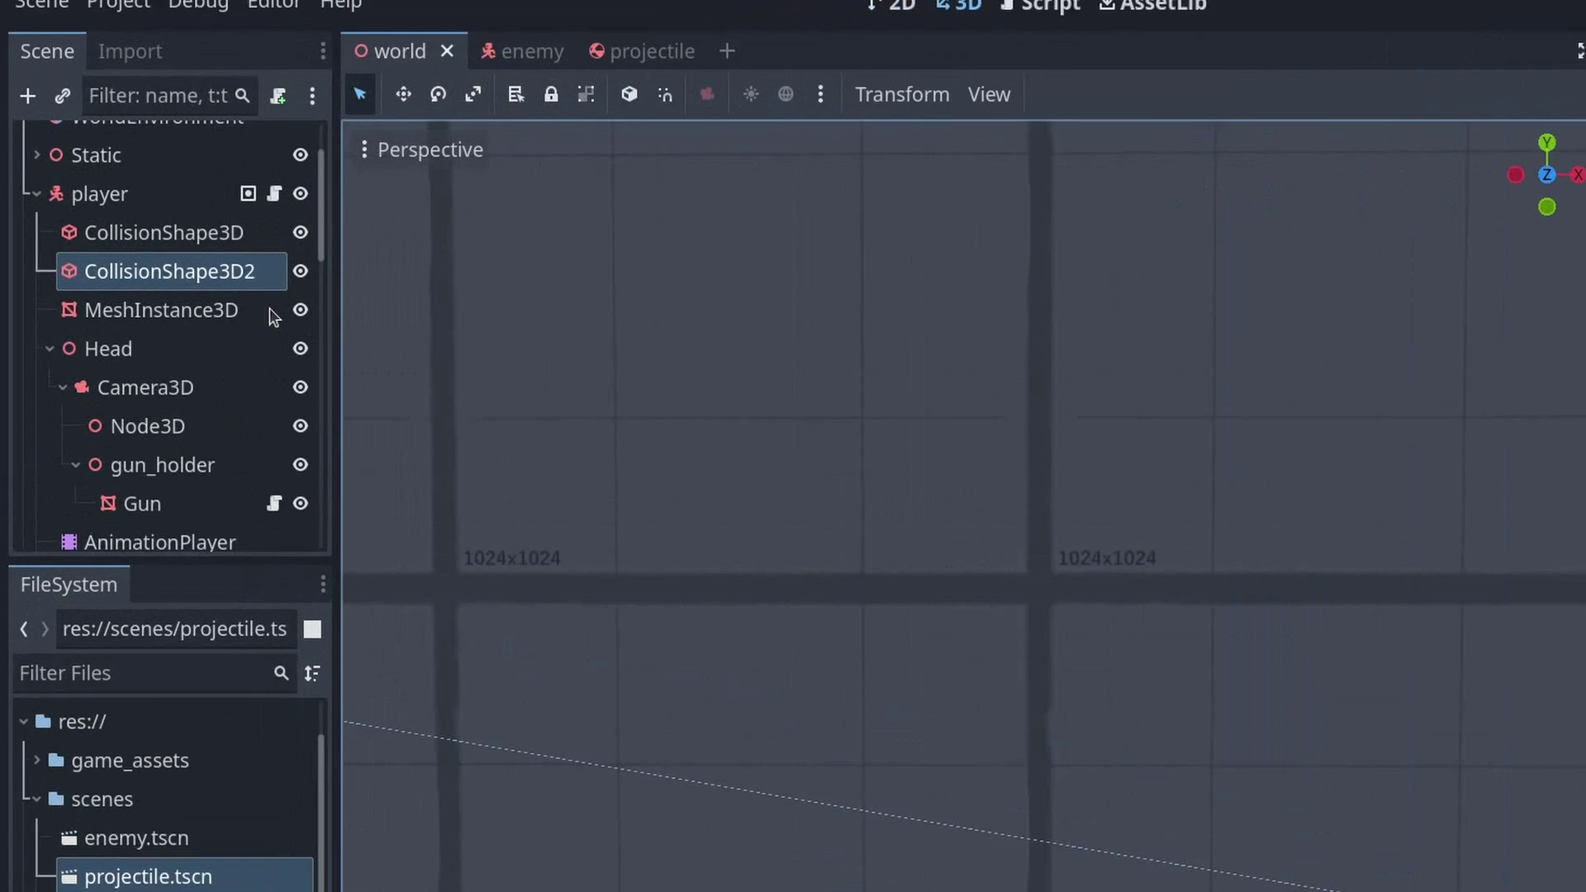
- In the Godot 4.2 world scene, select the player's MeshInstance3D node and open its context options
click(149, 228)
click(119, 262)
click(396, 399)
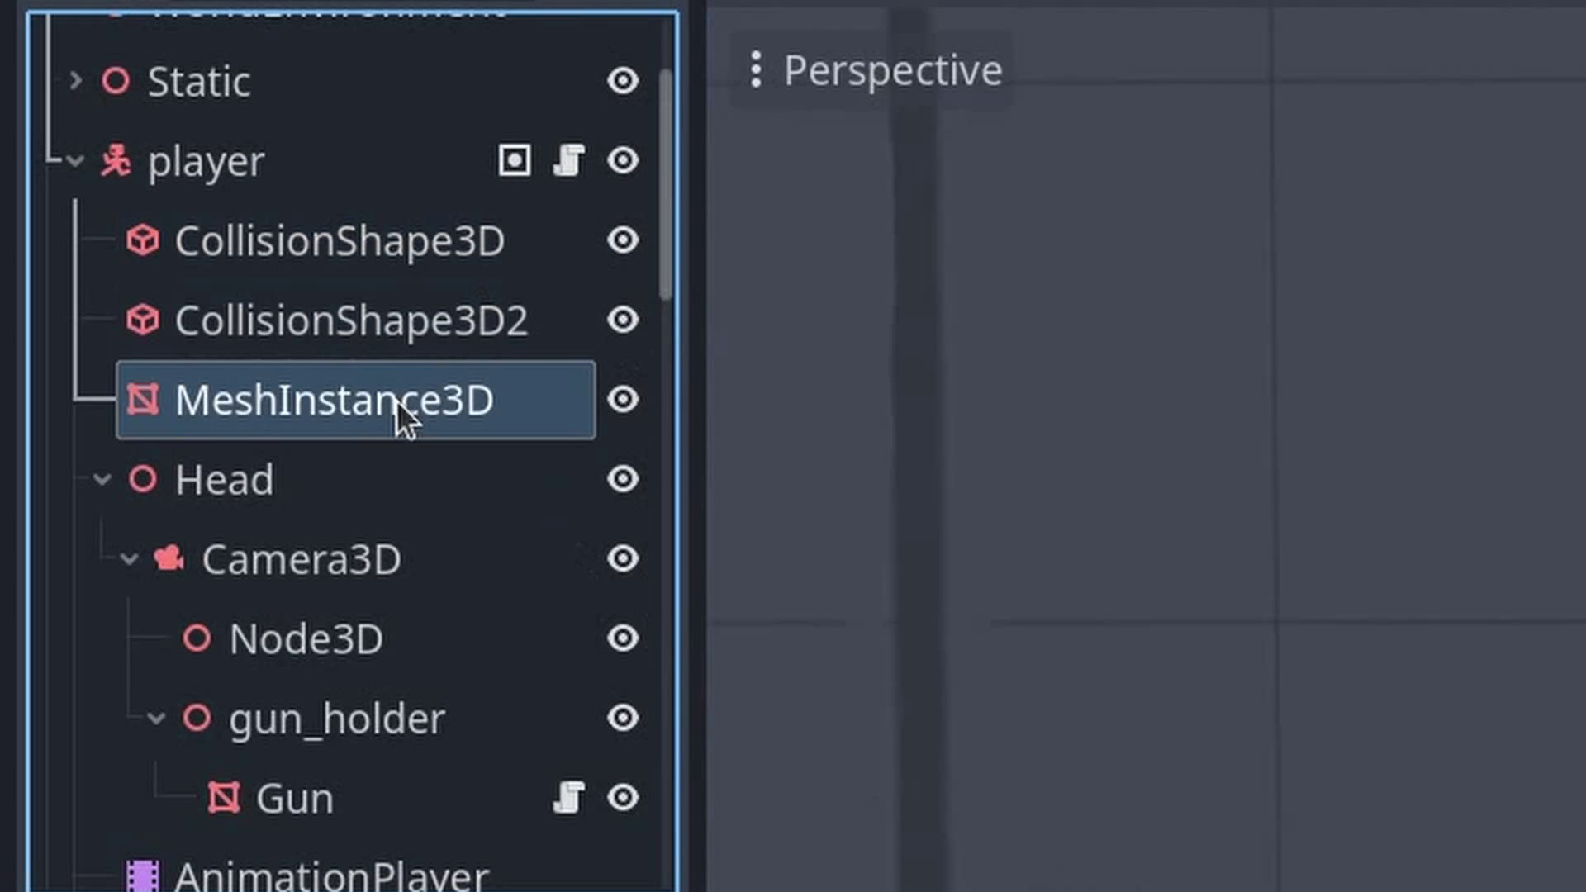
right_click(397, 400)
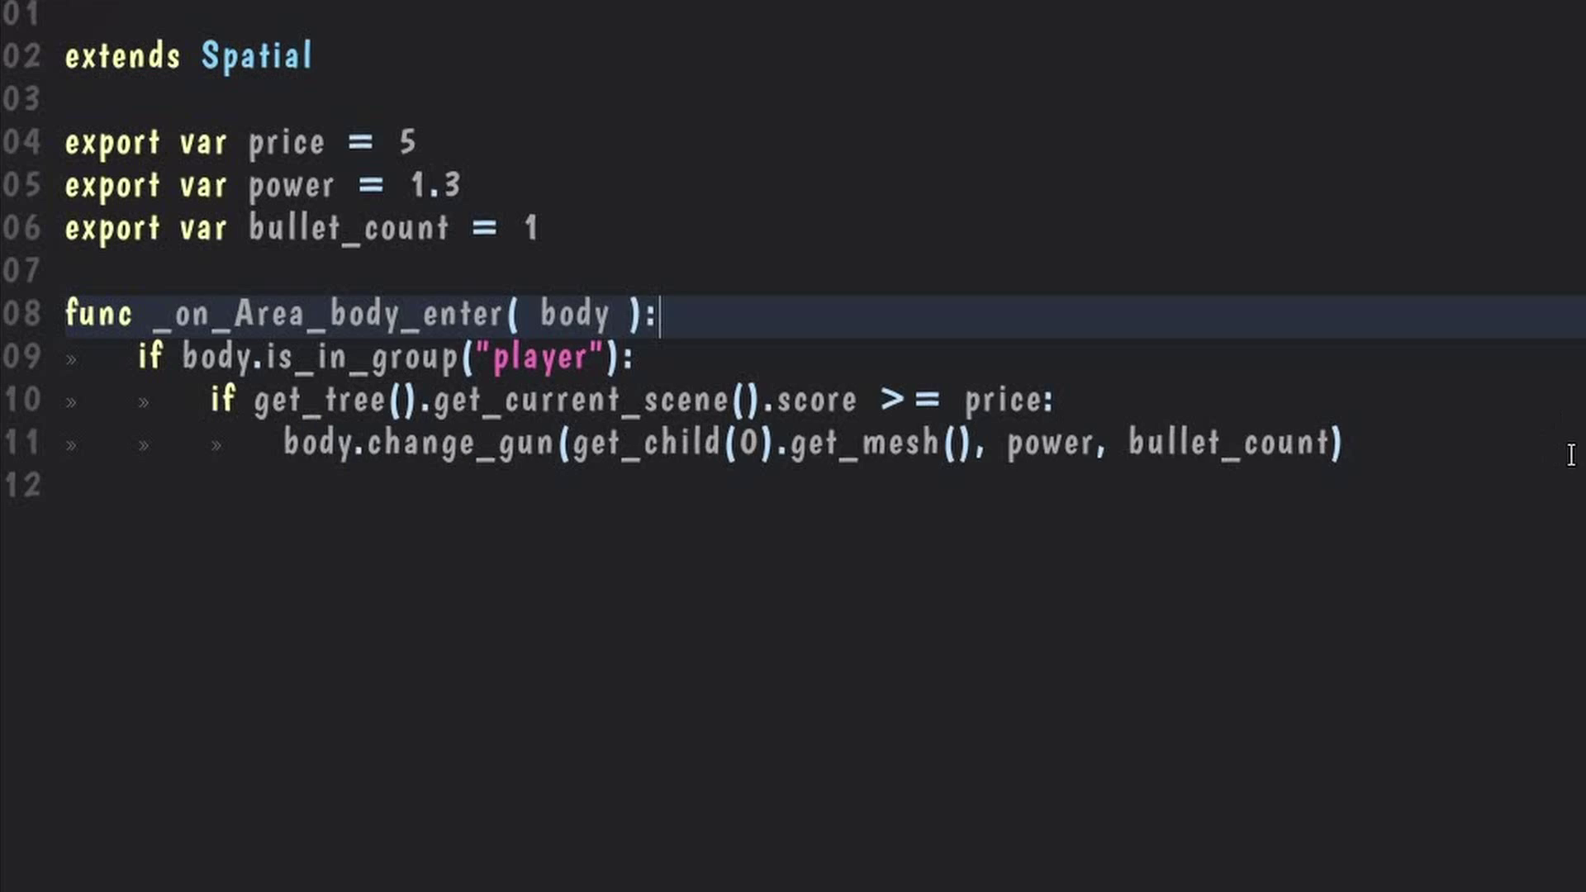
- Review the gun pickup script, highlighting the exported price, power and bullet_count variables and the body-enter function
drag(1355, 443, 549, 209)
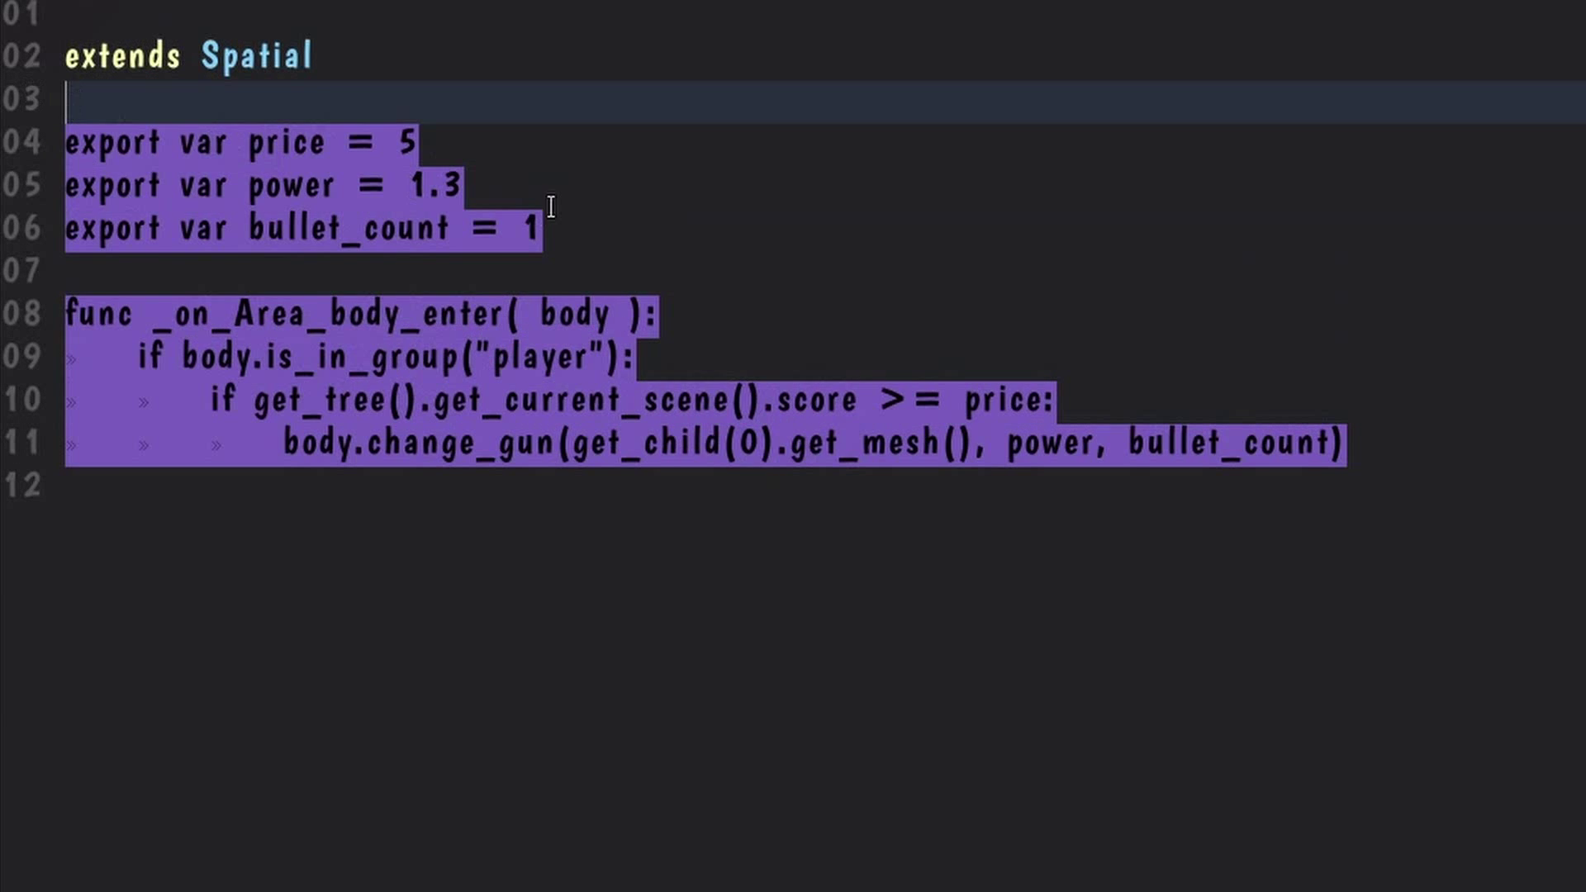
click(532, 153)
click(565, 172)
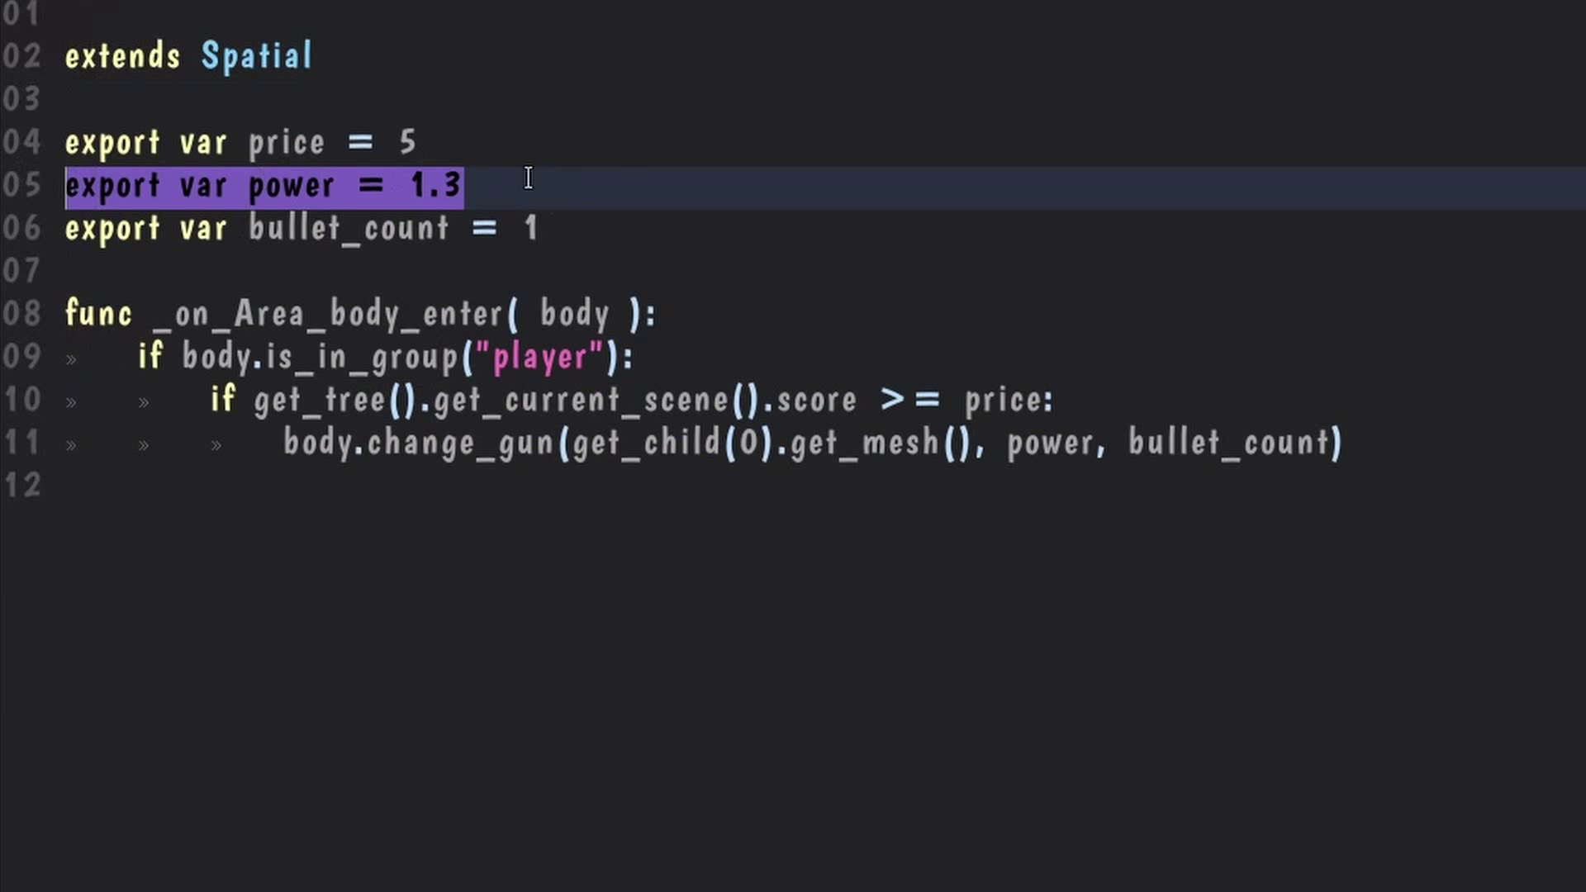
drag(785, 218, 147, 221)
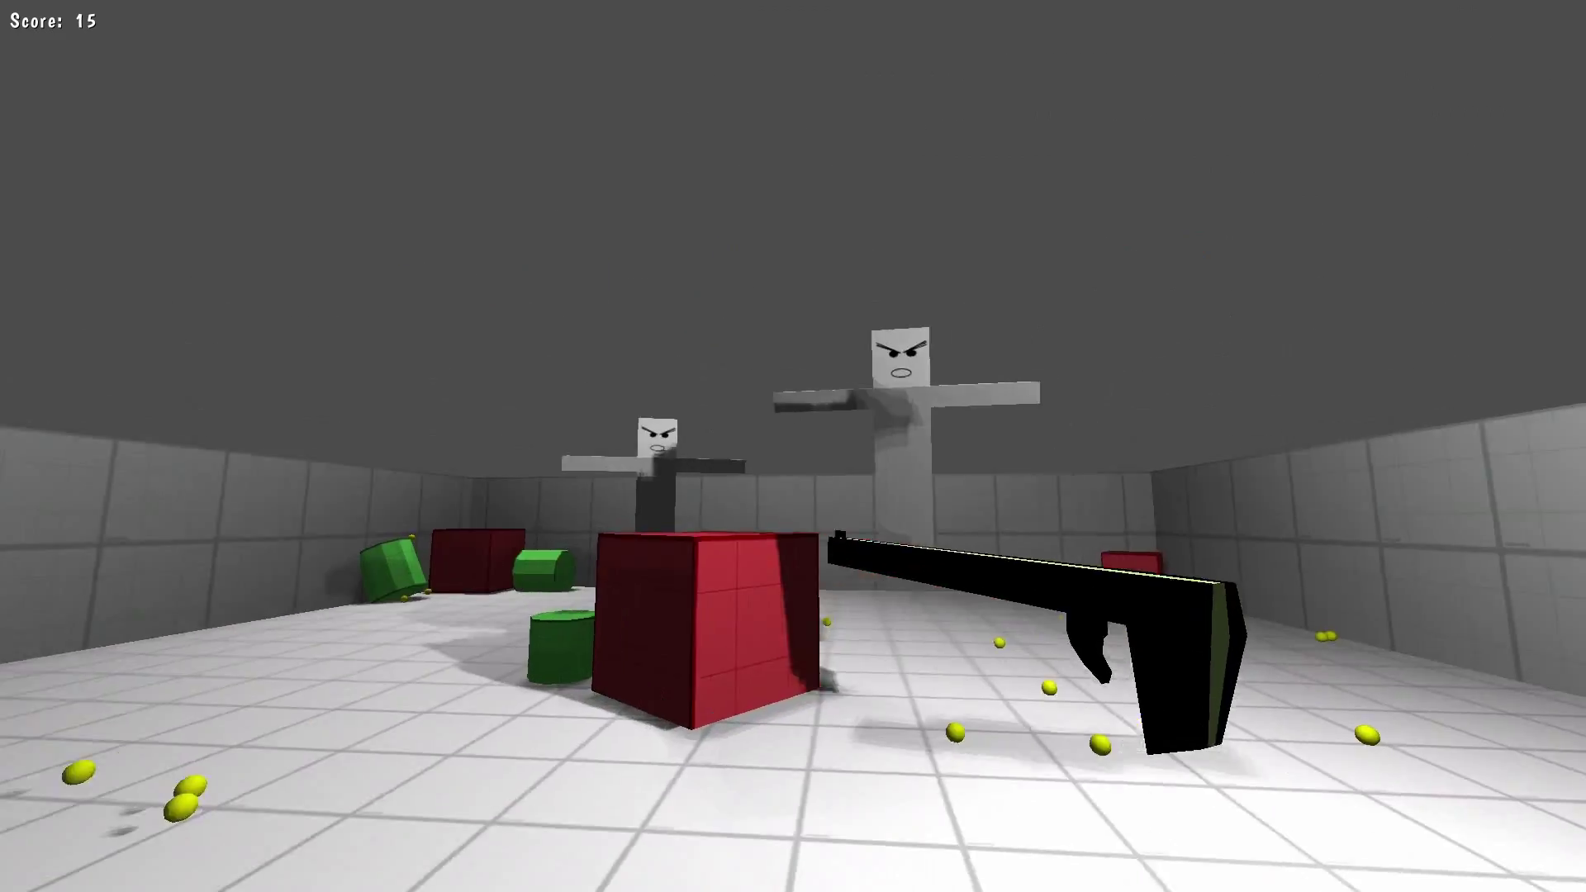
- Playtest the guns by firing balls at the two enemies with Gun 3 and Gun 4
click(793, 446)
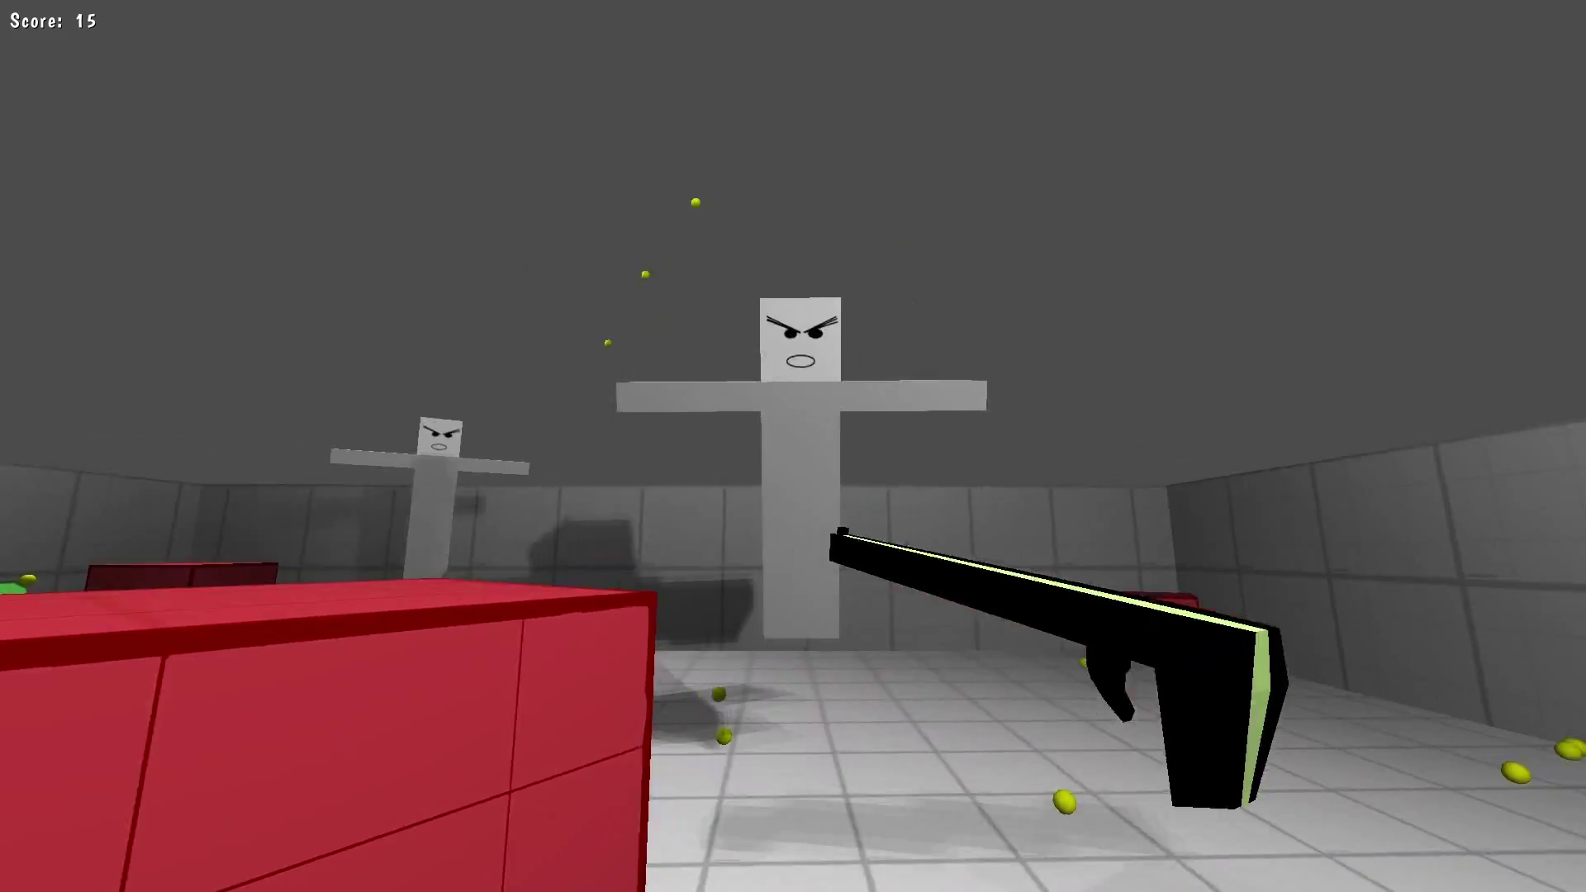
click(793, 446)
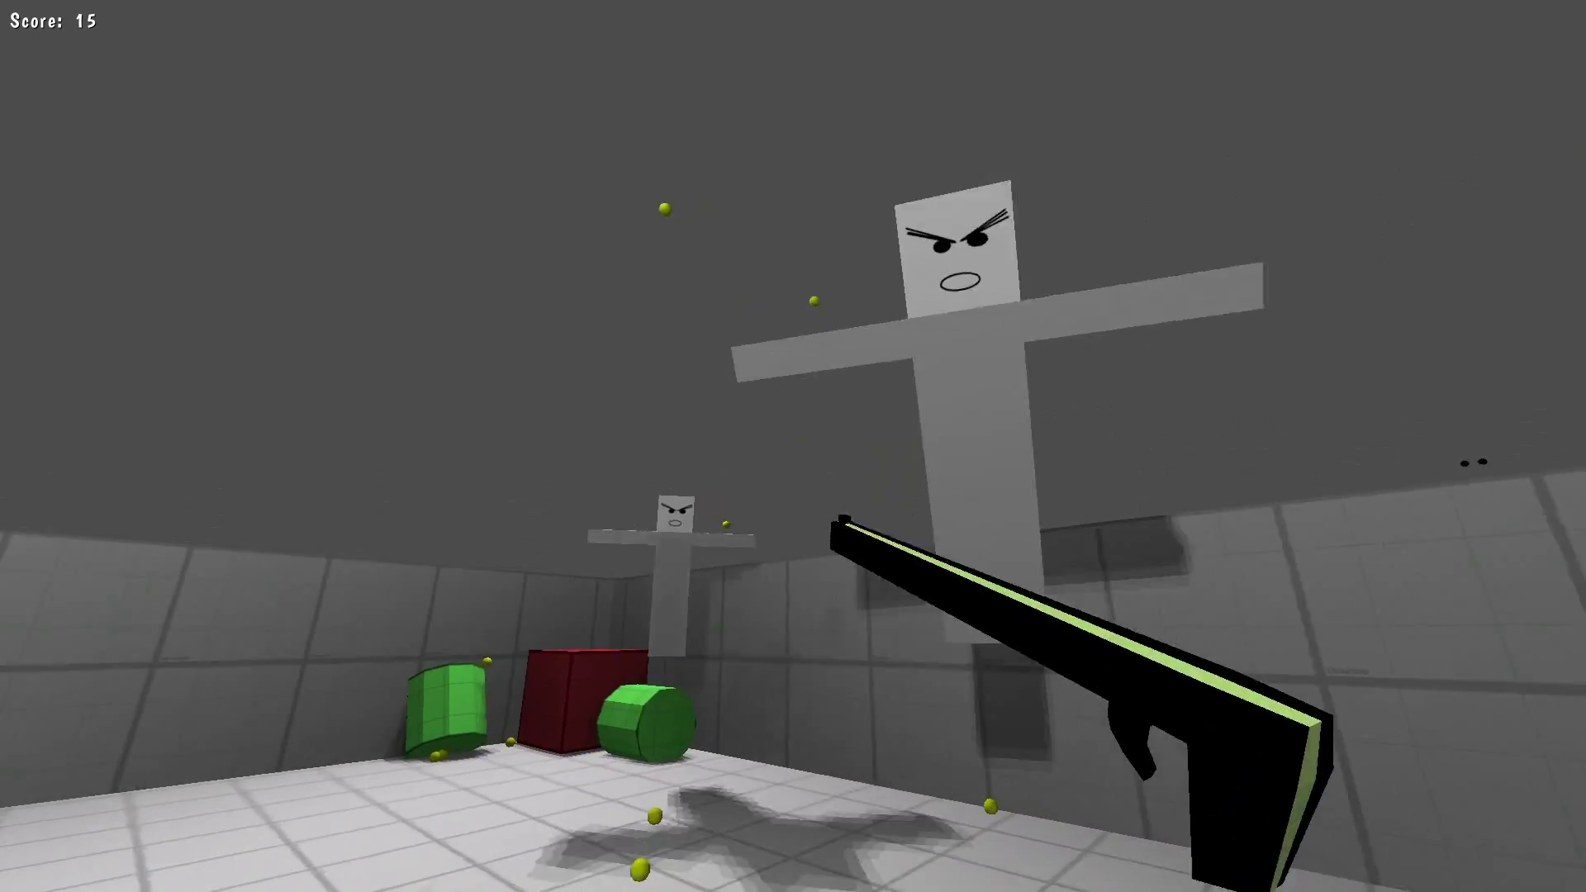
click(793, 446)
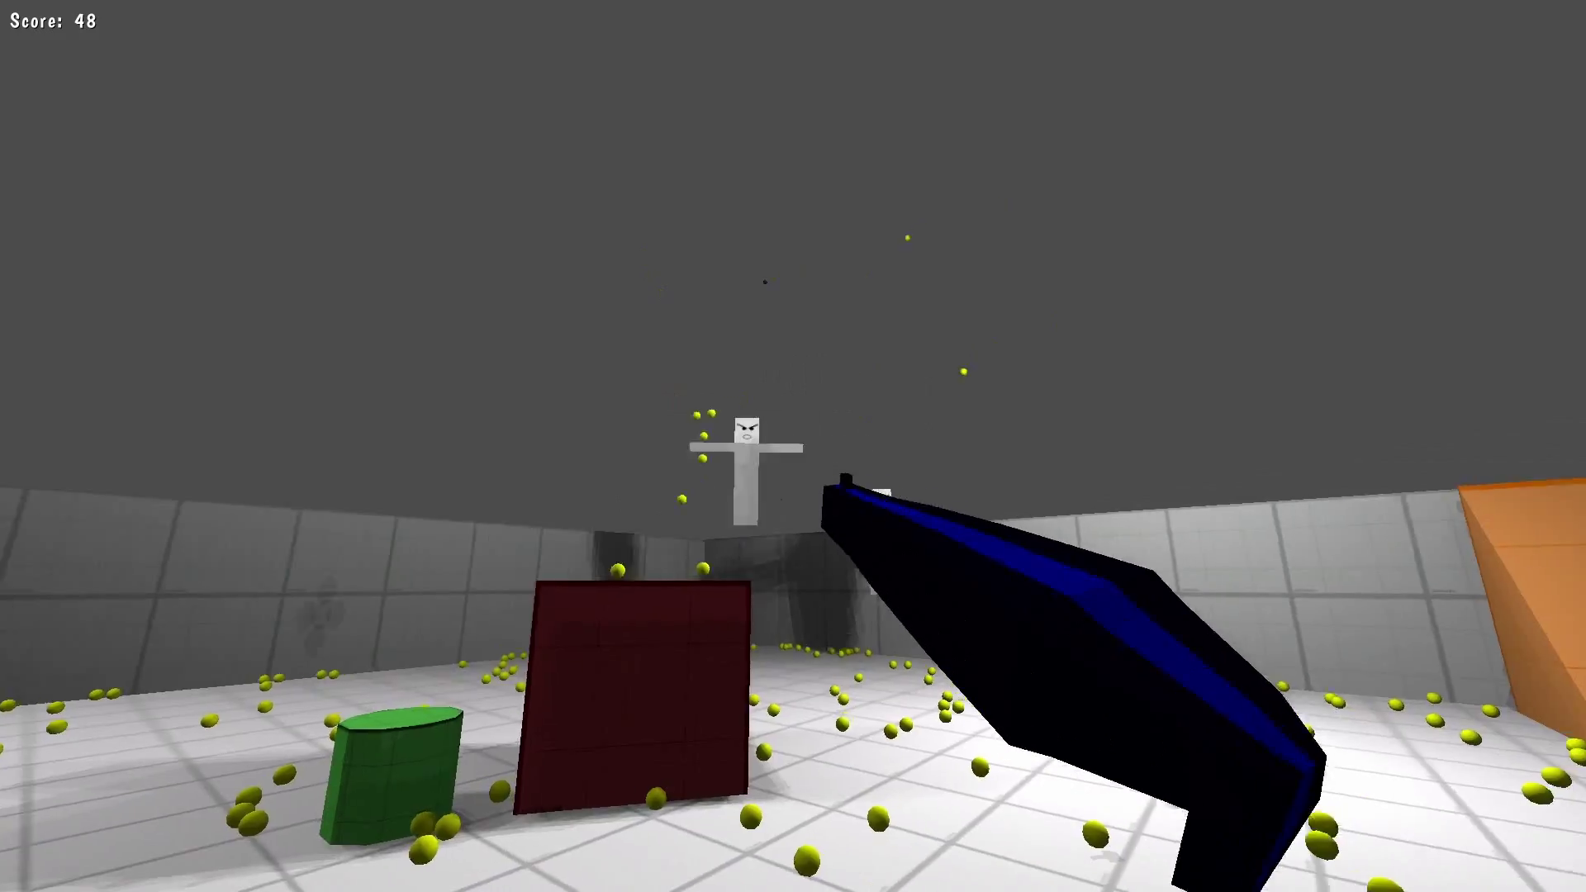
click(792, 446)
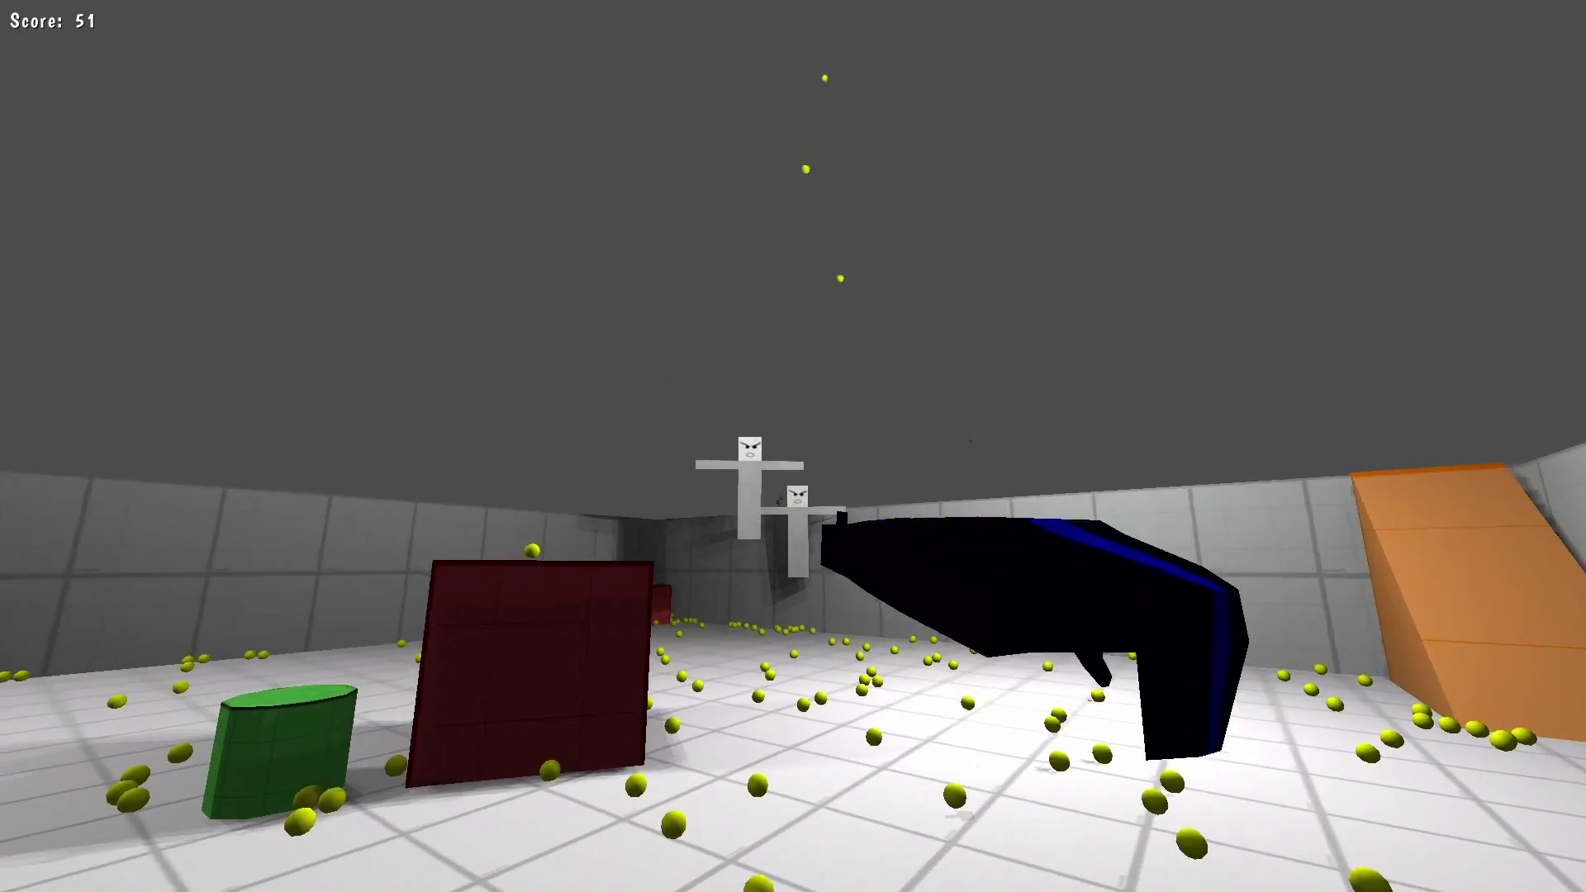
click(793, 446)
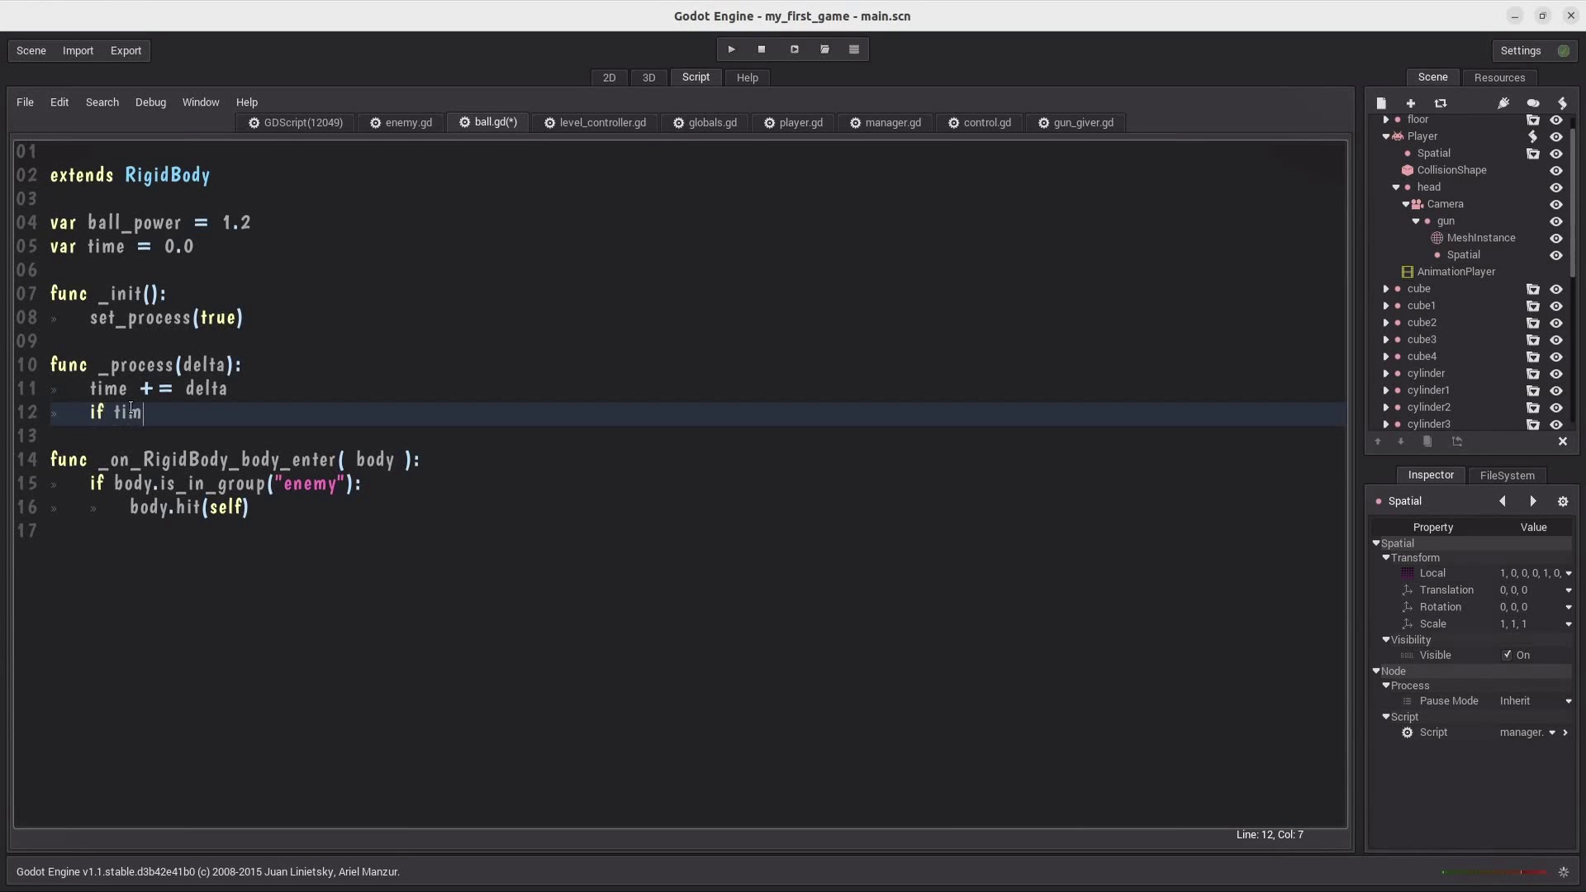
- Complete the condition in the _process function of ball.gd as "if time >= 5.0:" and start its body with "qu"
text(e >= 5.0:)
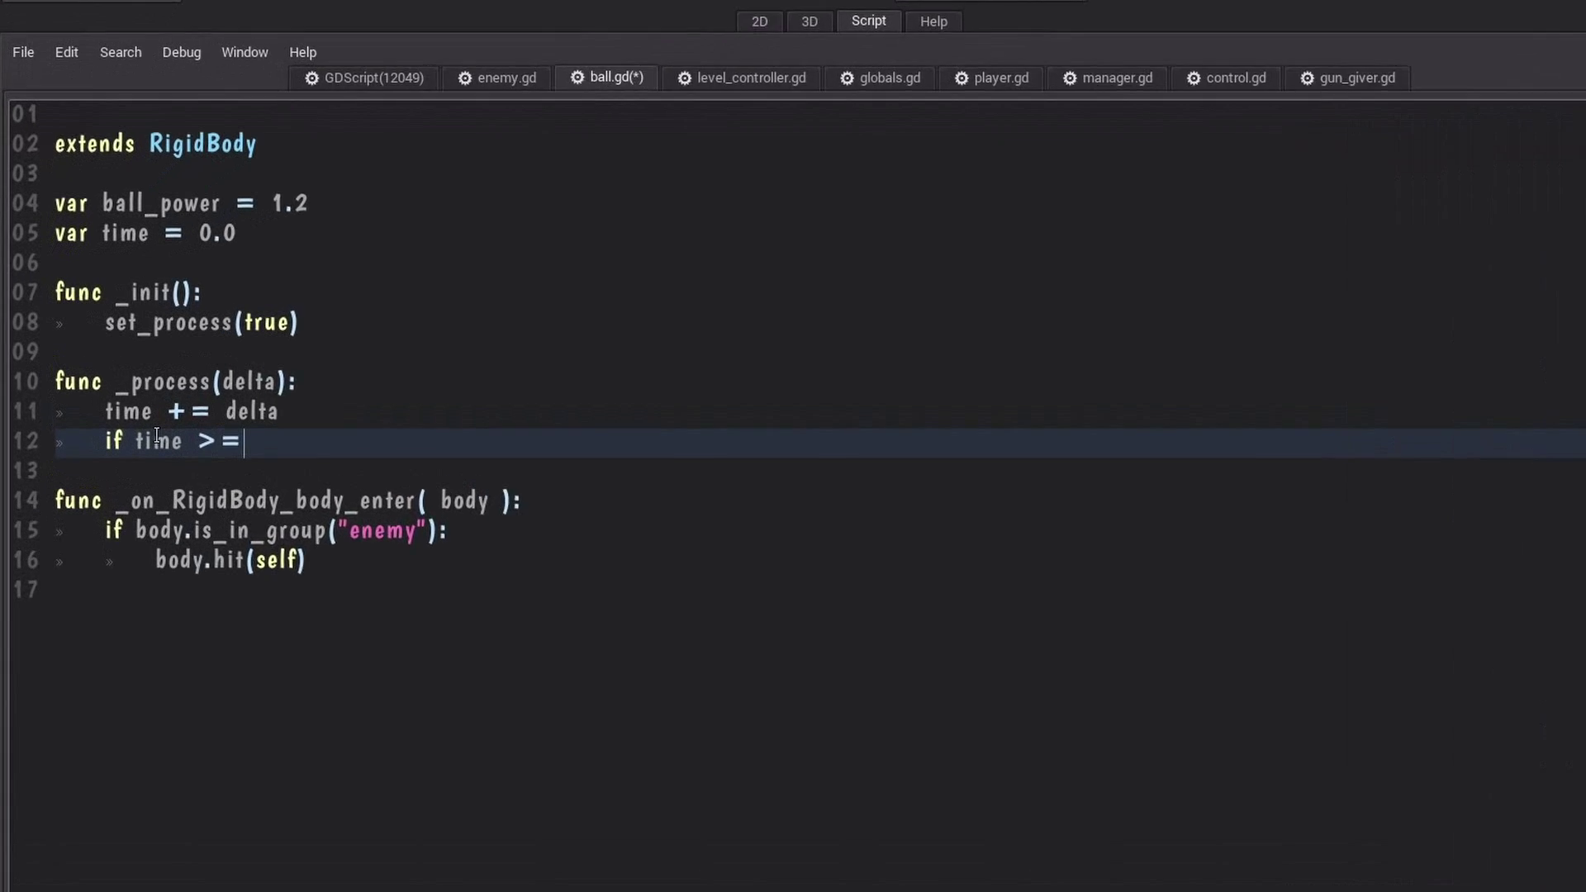
key(Return)
text(qu)
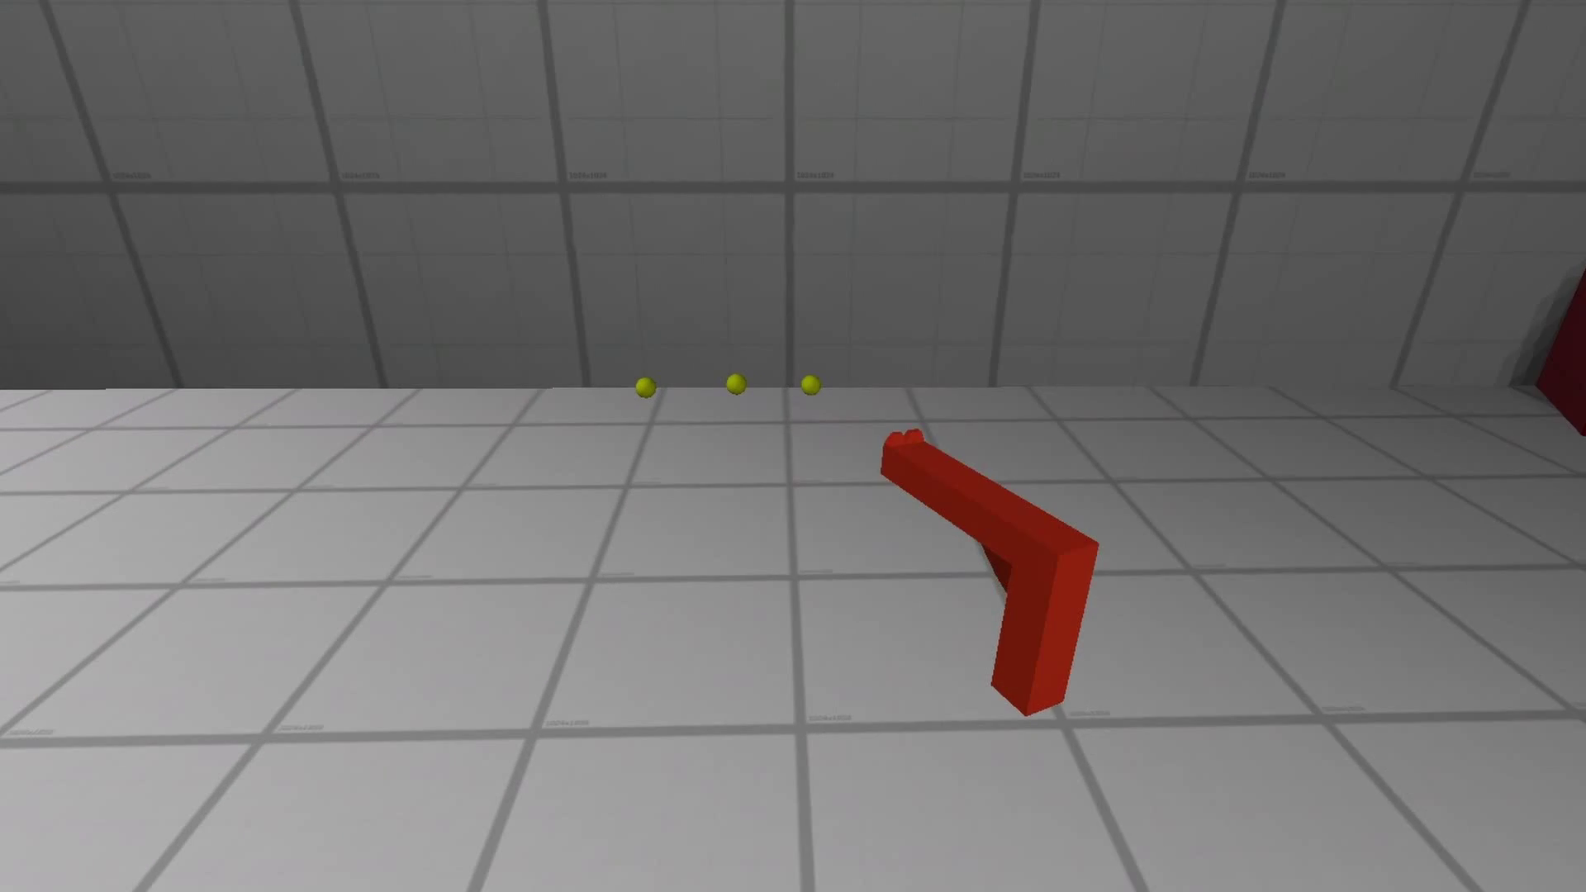
- Playtest the ball timer by firing balls with the red gun near the arena wall, and quit the game
click(793, 446)
click(793, 446)
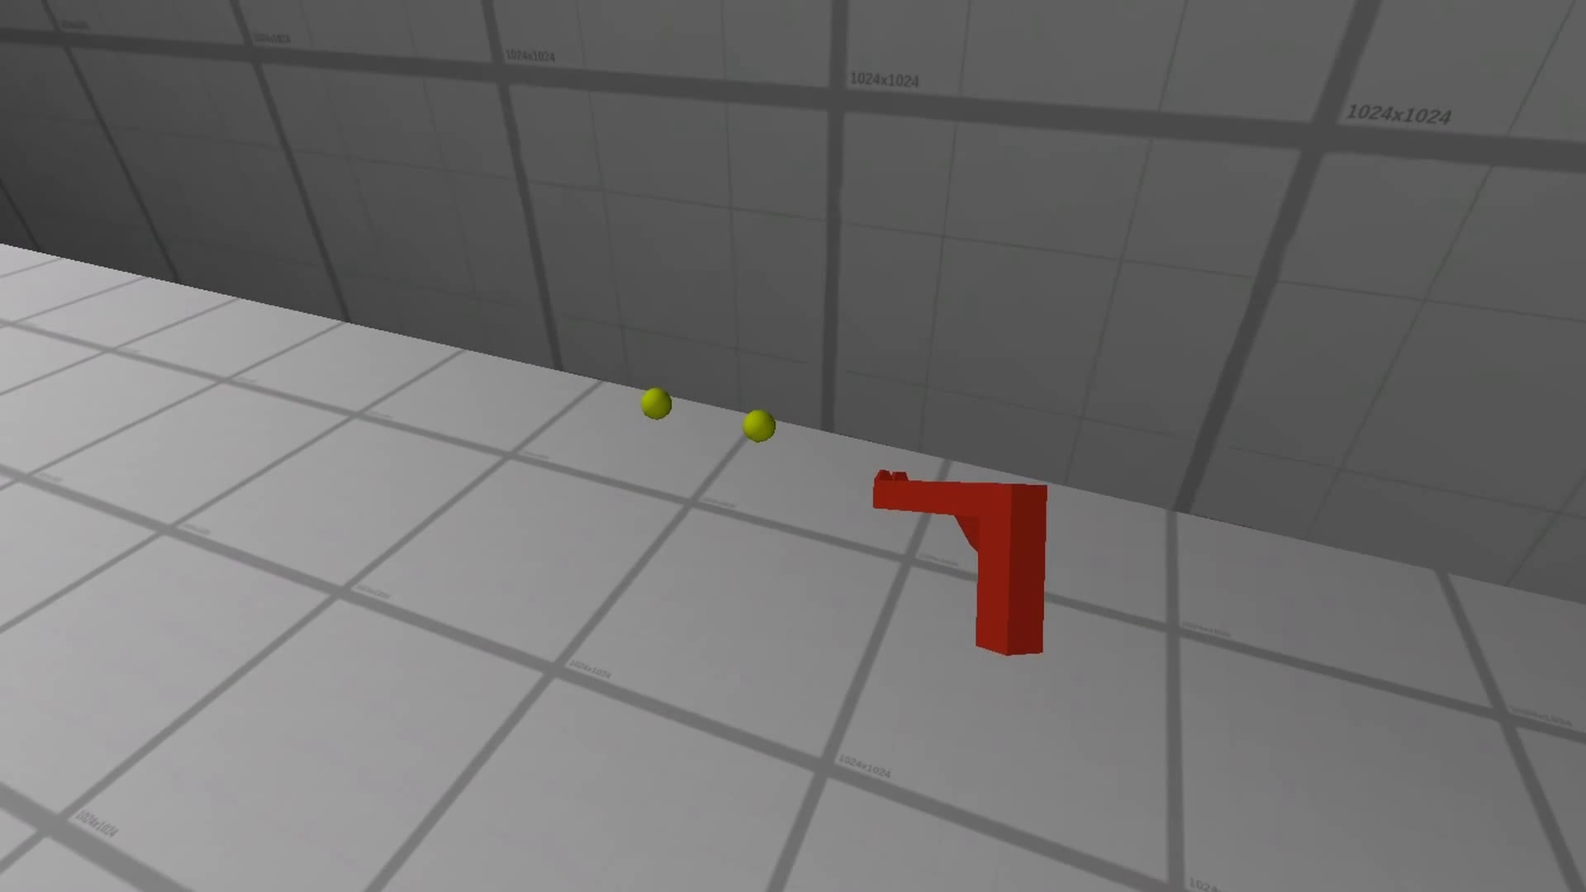
key(Escape)
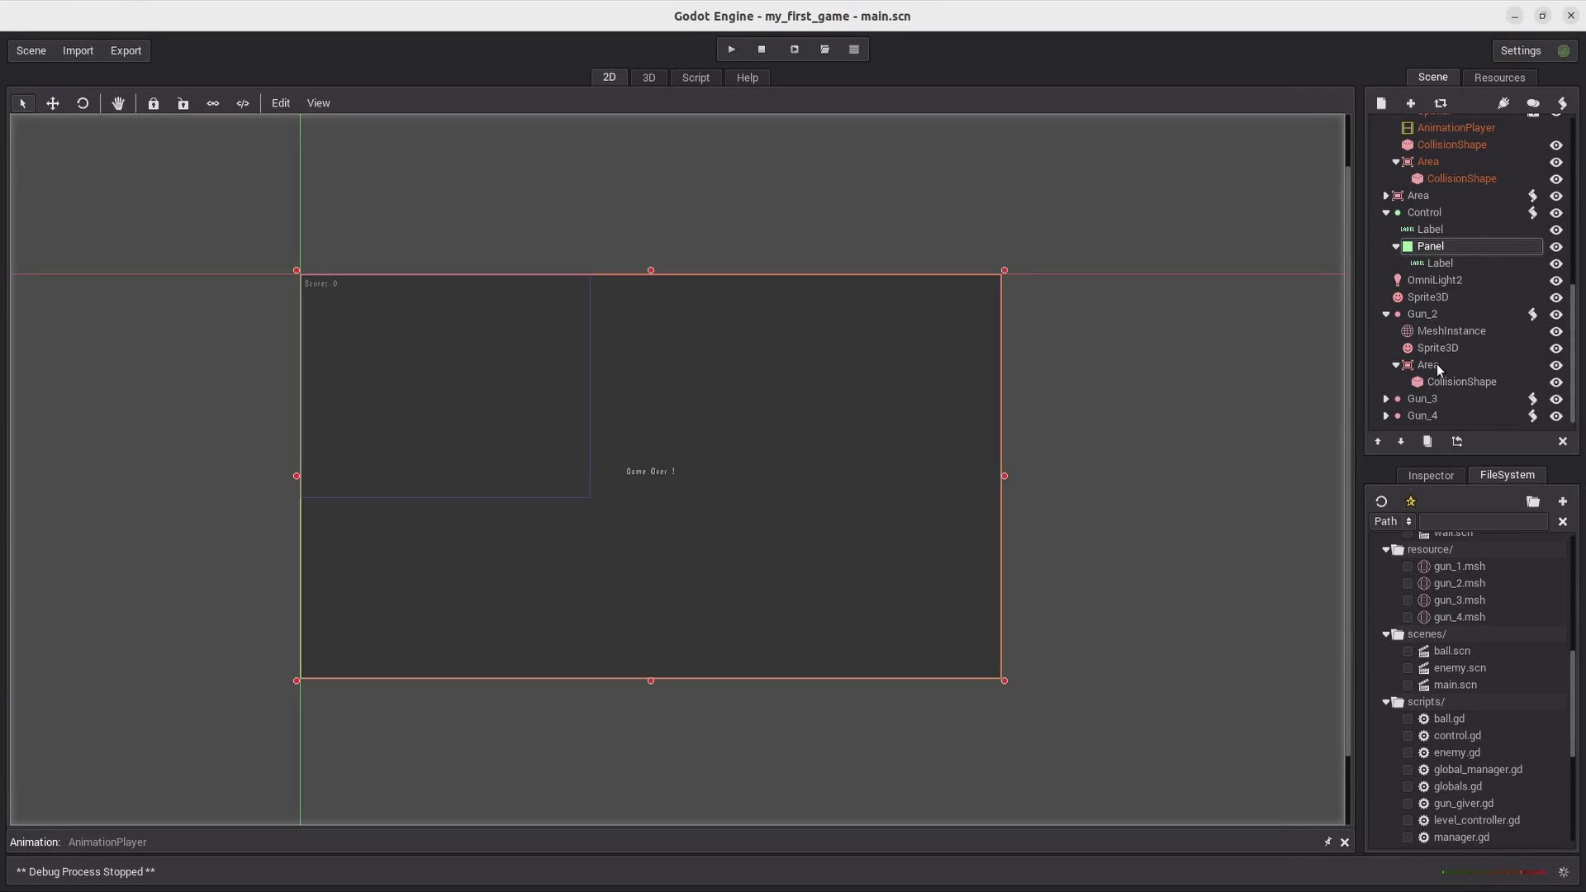
- Toggle the visibility of the Game Over panel off and on, and run the game
click(1557, 247)
click(1558, 247)
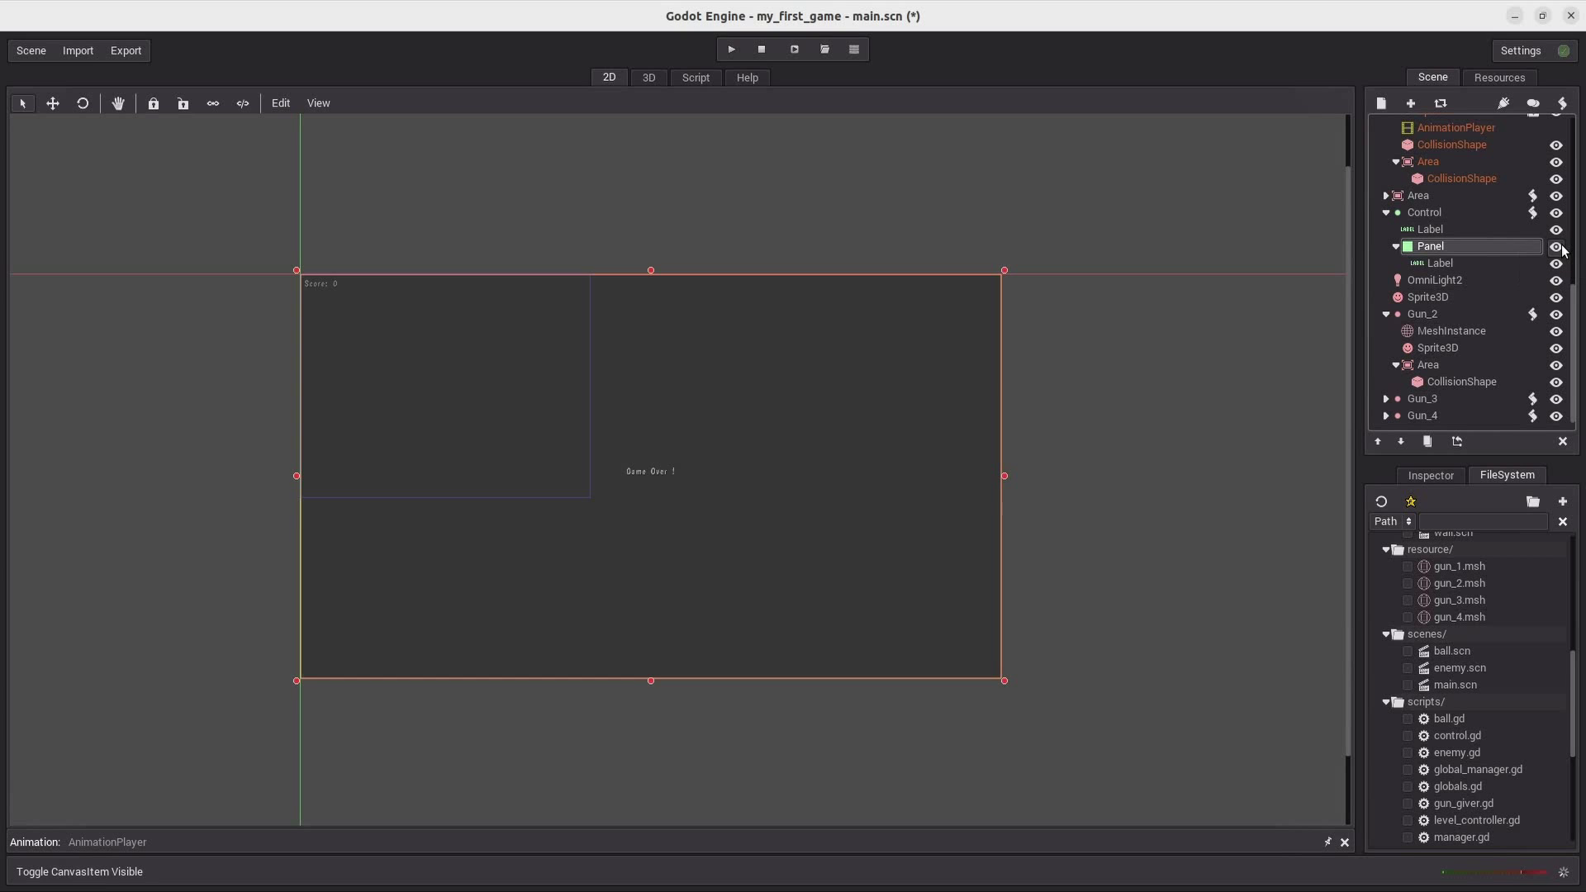
click(1557, 247)
click(1557, 246)
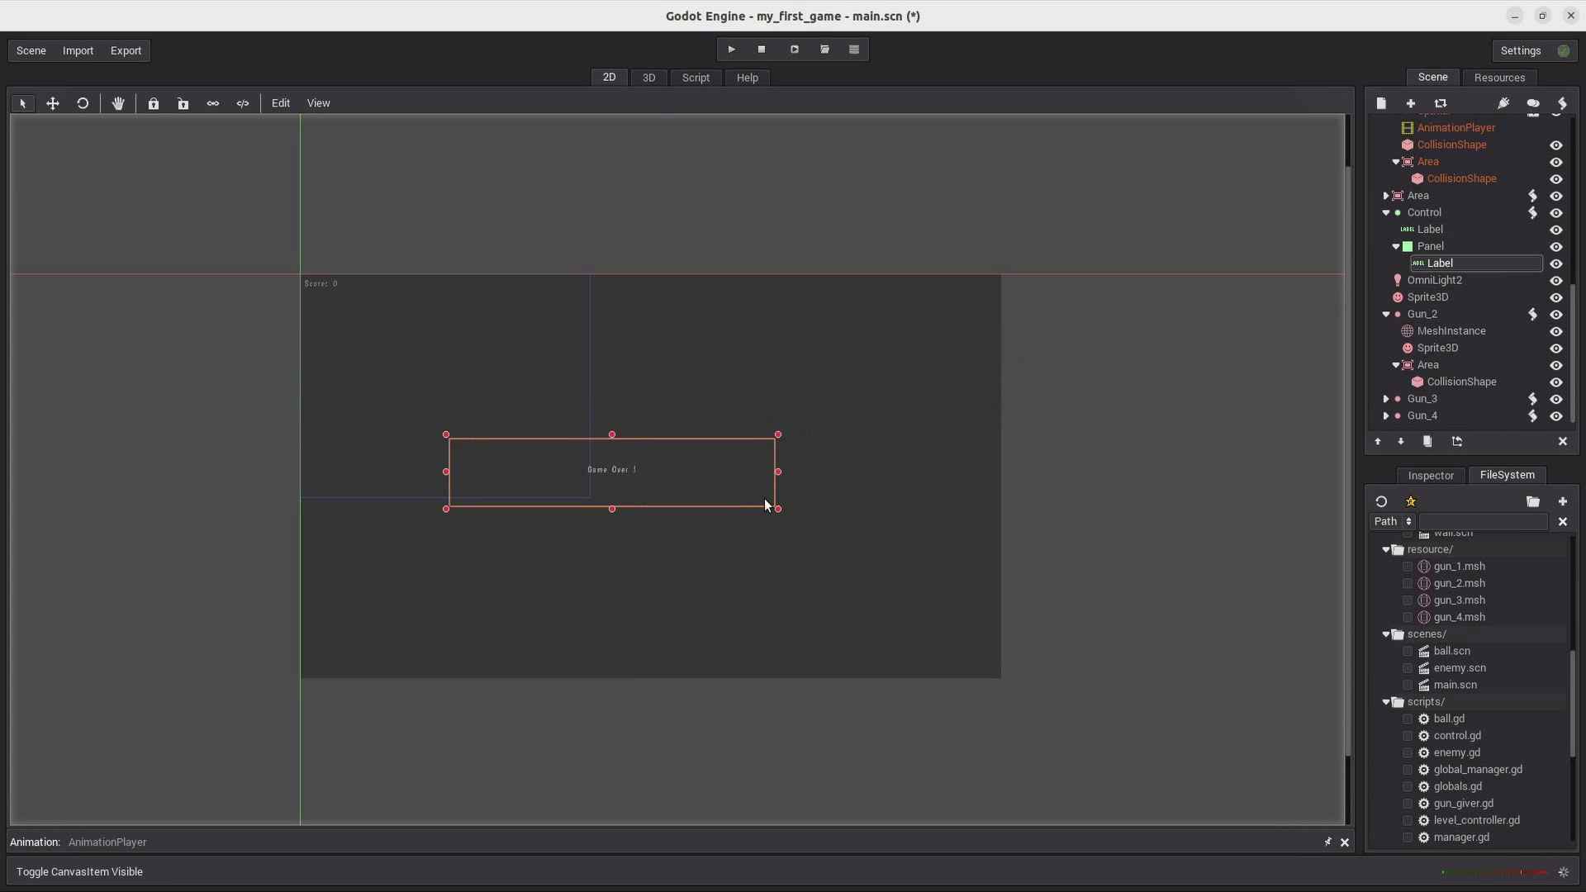
key(F5)
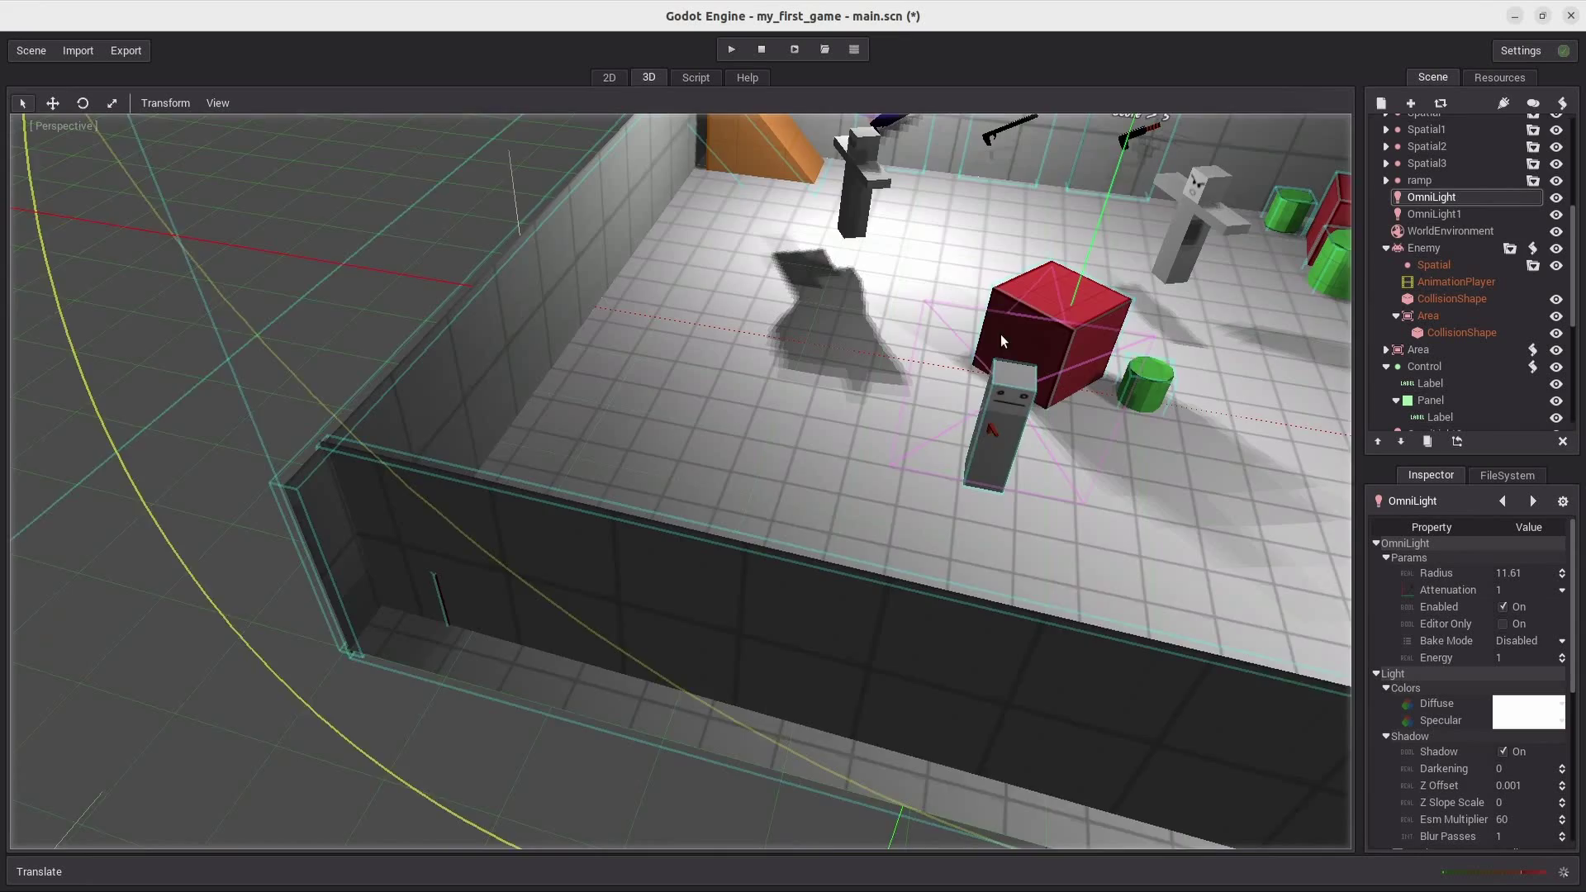
- Run the game and walk the player backward through the arena, away from the enemies
middle_drag(1000, 334, 592, 493)
key(F5)
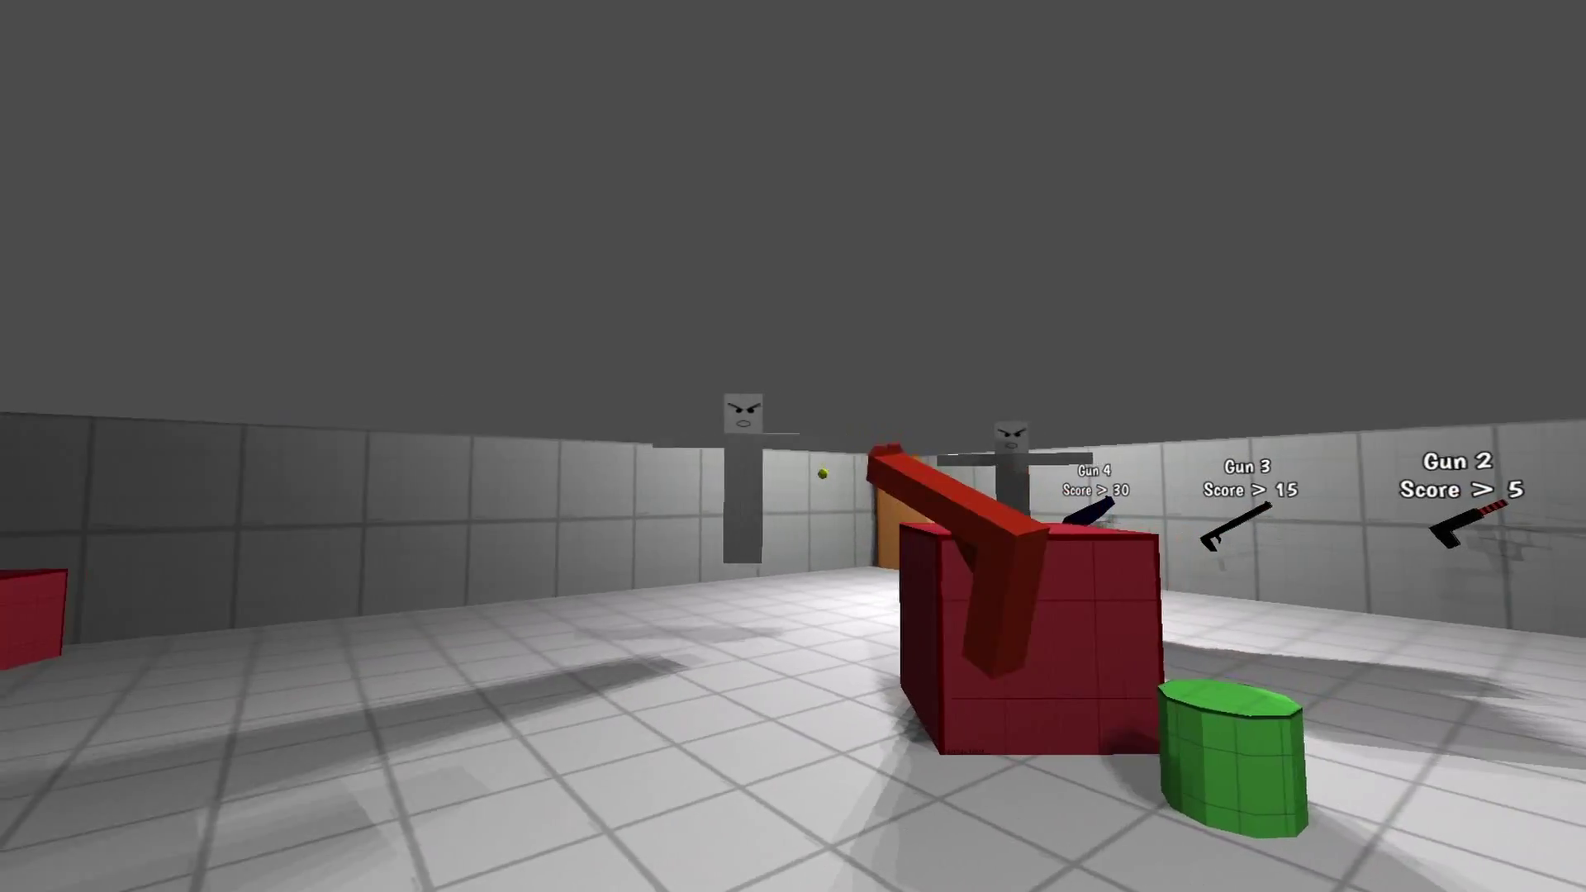
key(s)
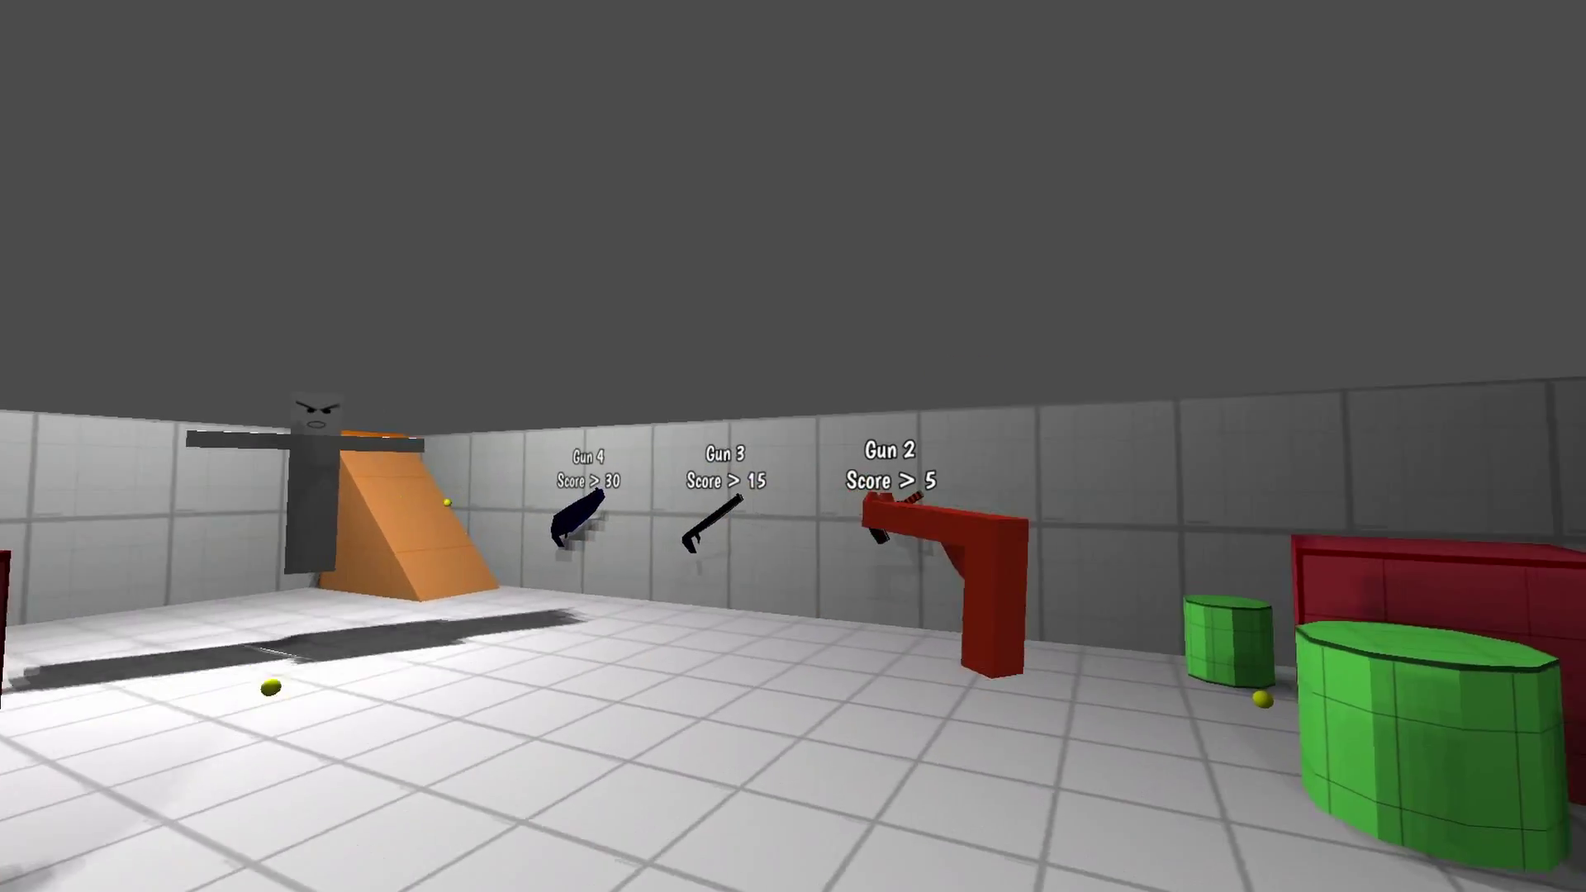
key(s)
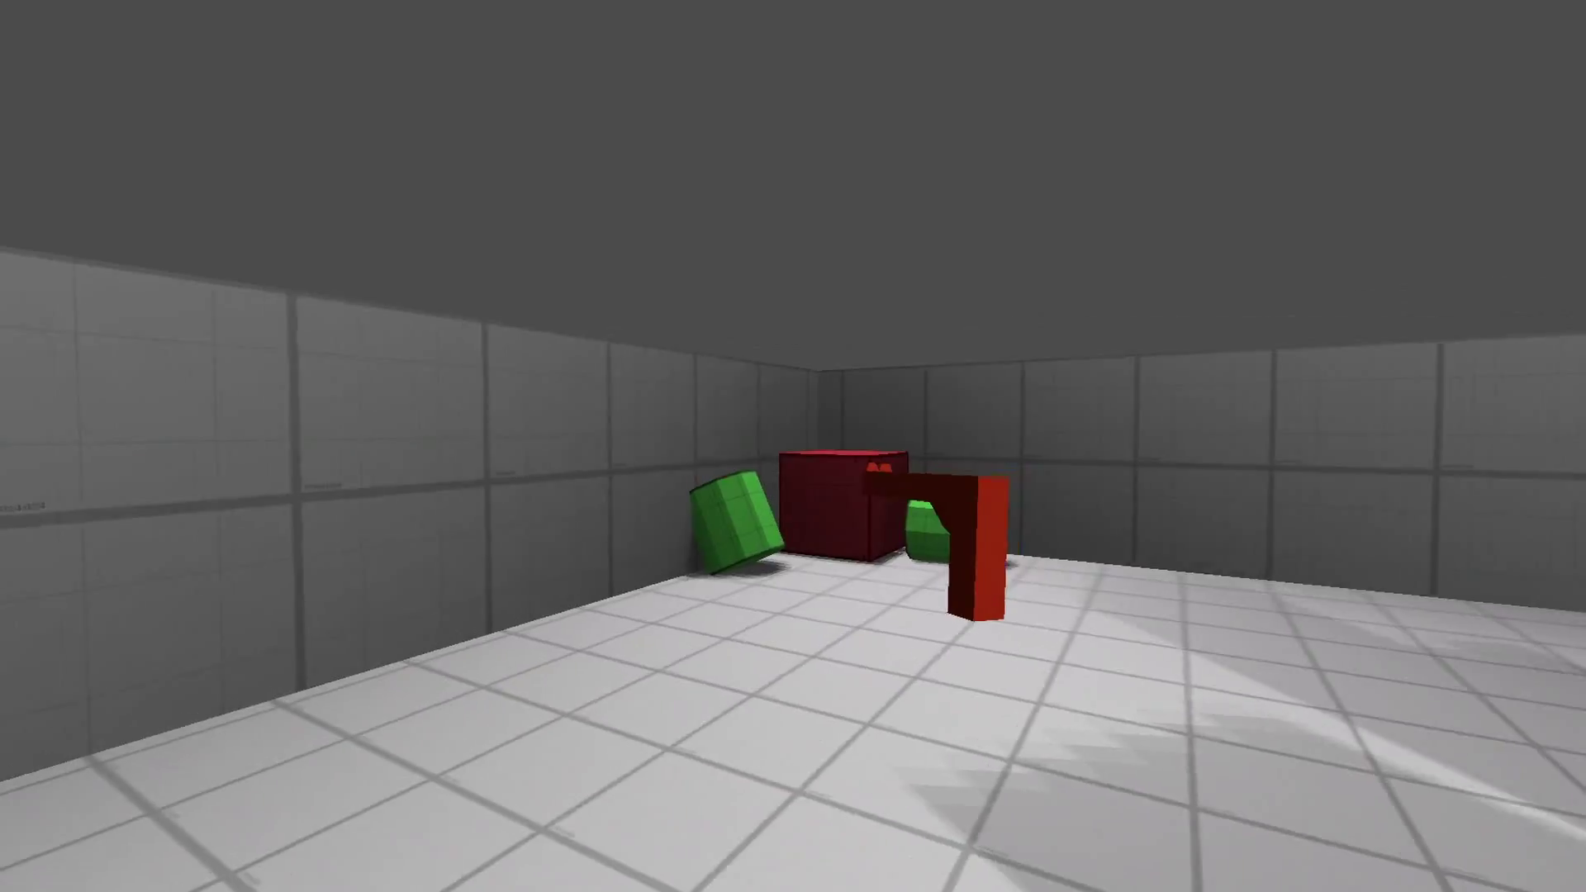
key(s)
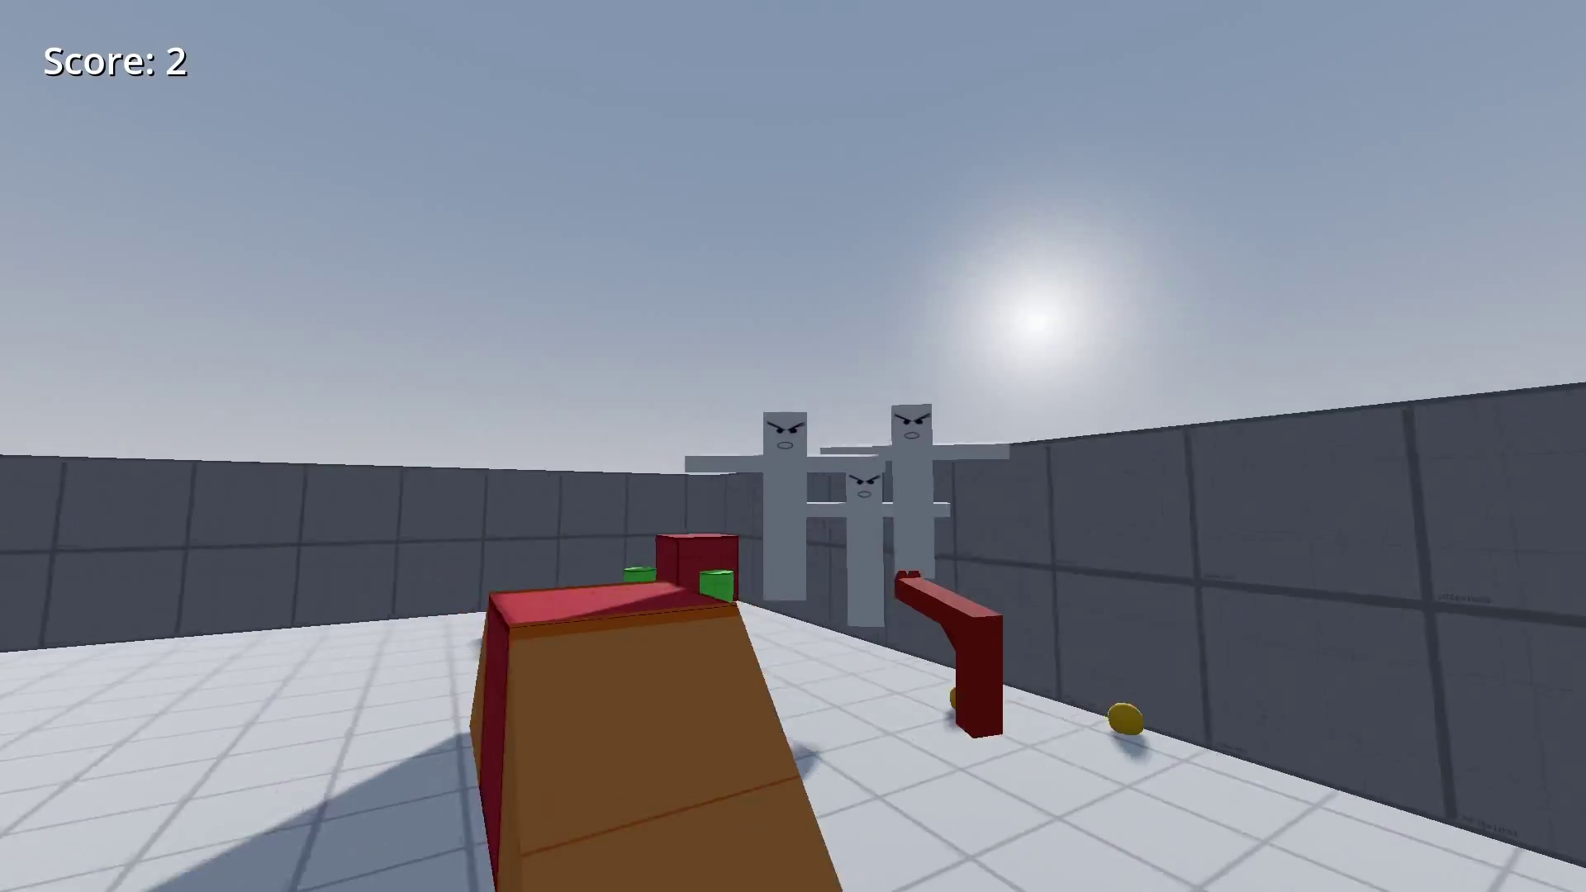
key(s)
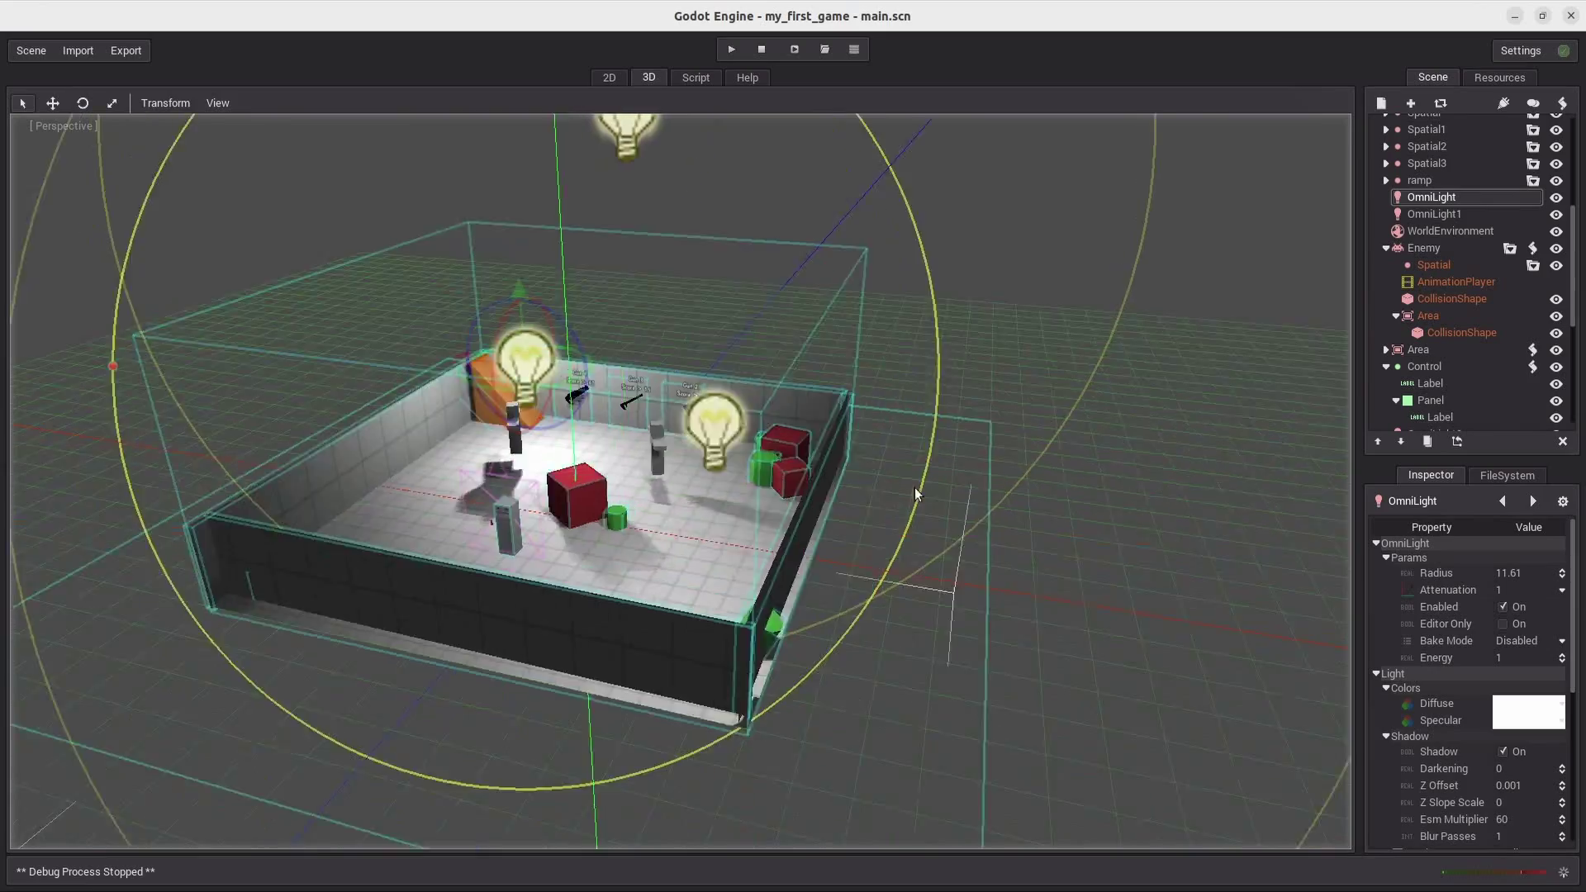
- Compare the arena levels in Godot 1.1 and Godot 4.2 from several angles, placing the two editors side by side
scroll(835, 503, down, 3)
middle_drag(834, 503, 126, 508)
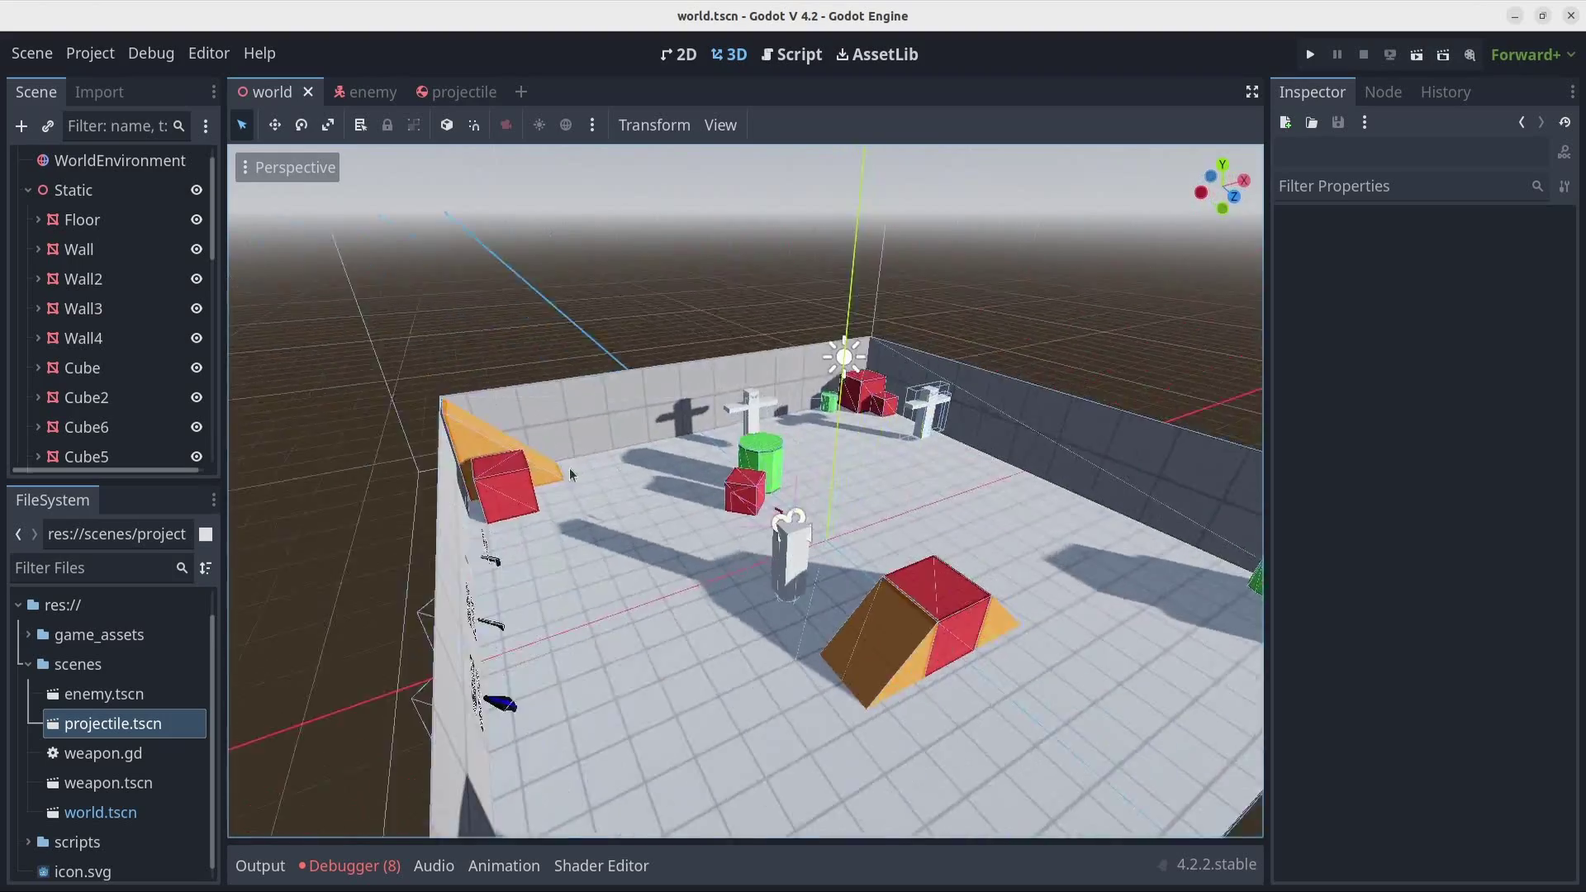
middle_drag(568, 467, 1211, 436)
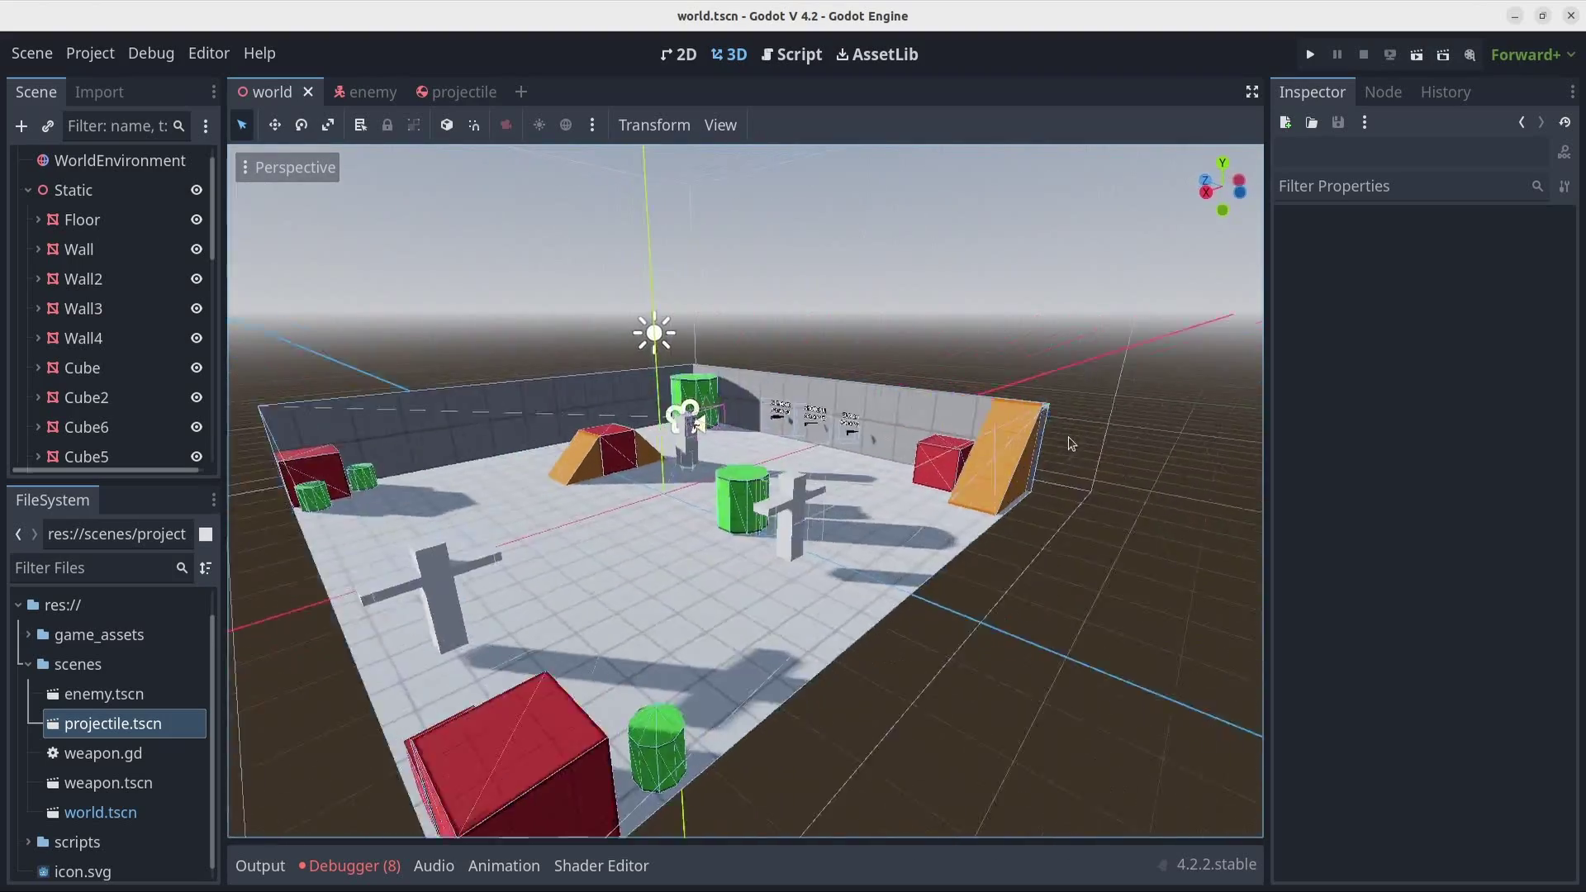
middle_drag(1071, 445, 655, 446)
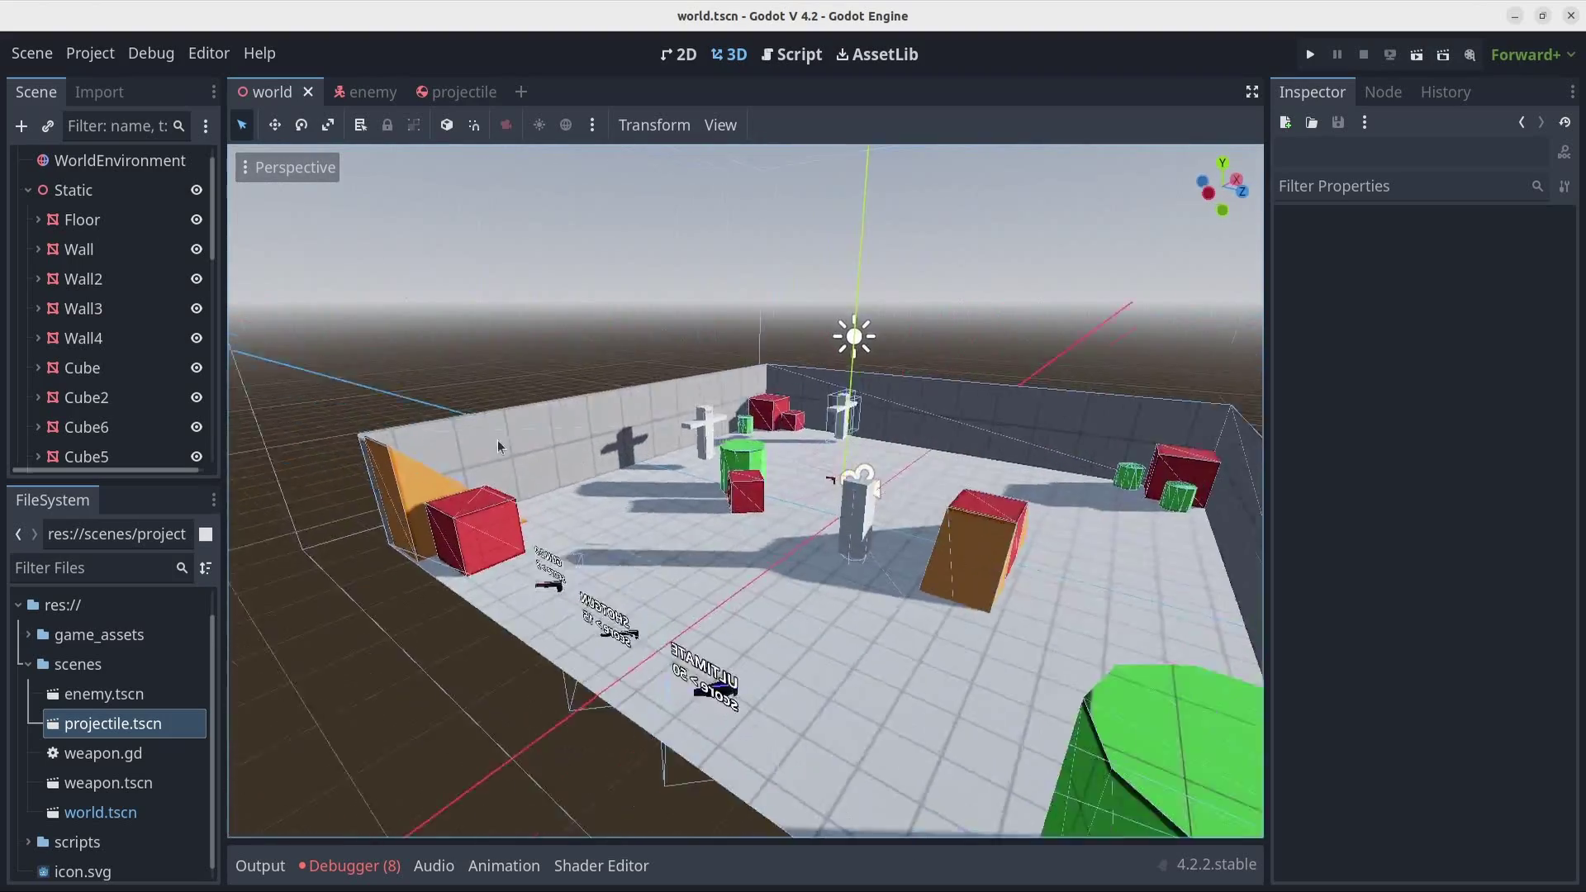
middle_drag(360, 446, 1242, 441)
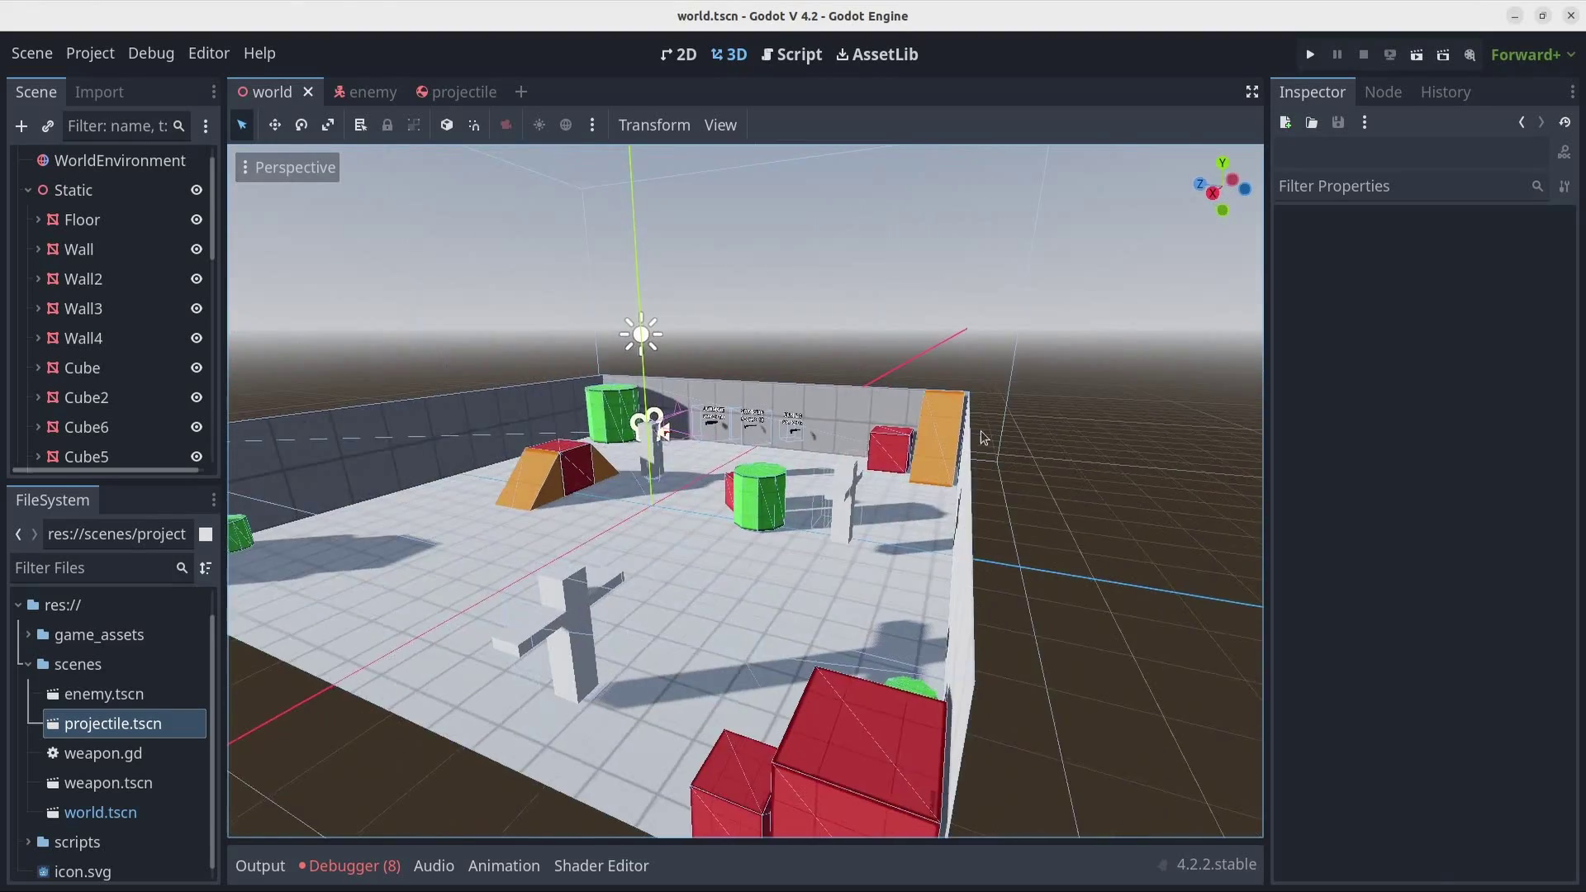
key(super+Right)
mouse_move(345, 478)
middle_down()
mouse_move(274, 490)
mouse_move(369, 493)
middle_up()
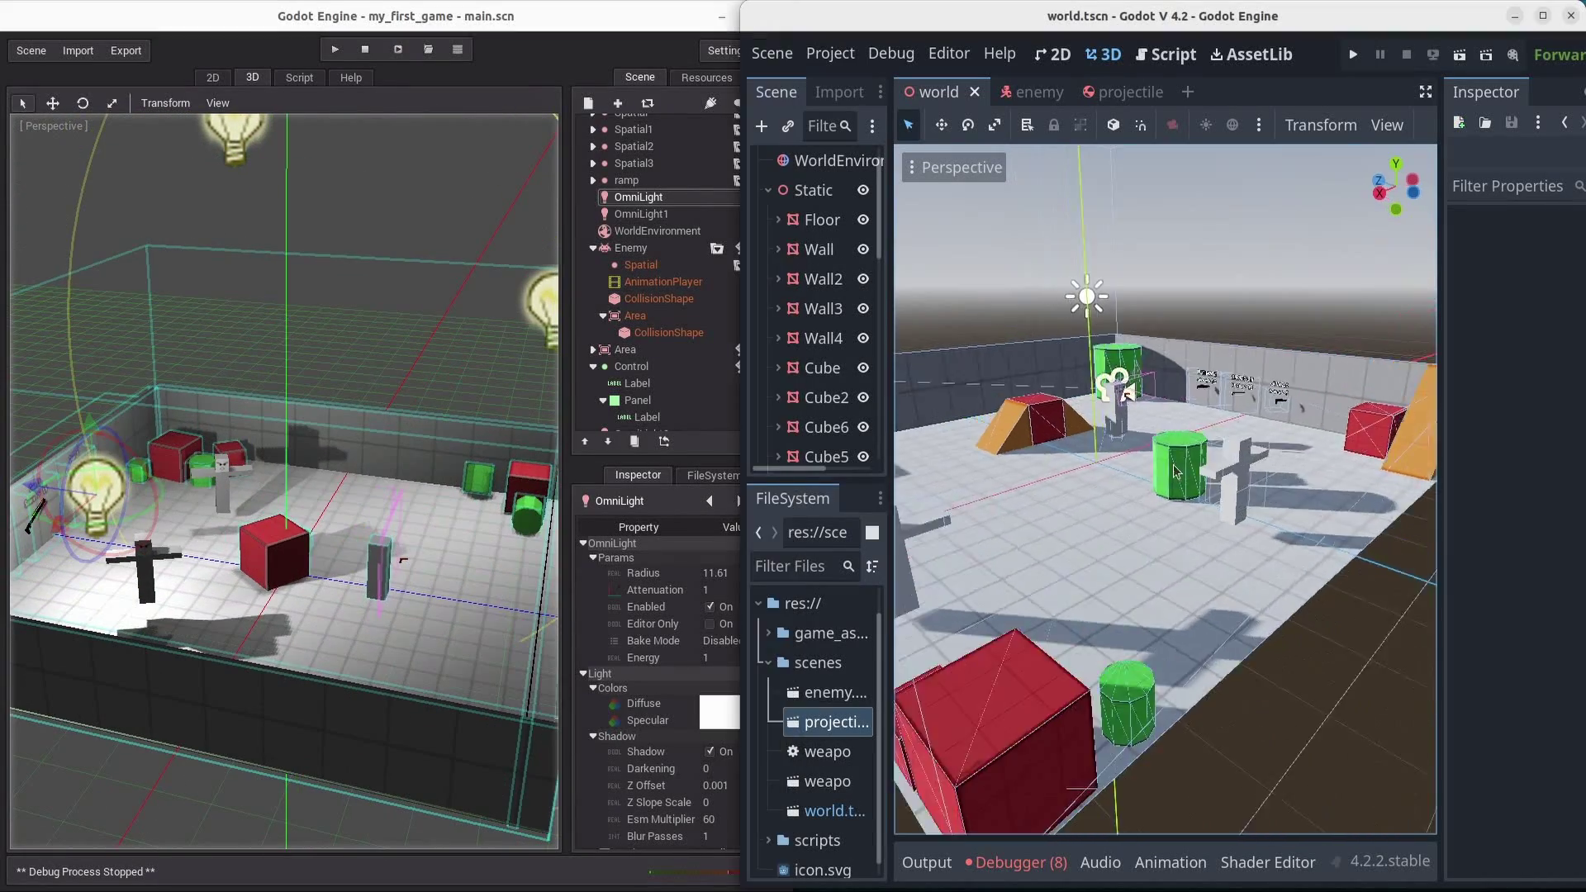